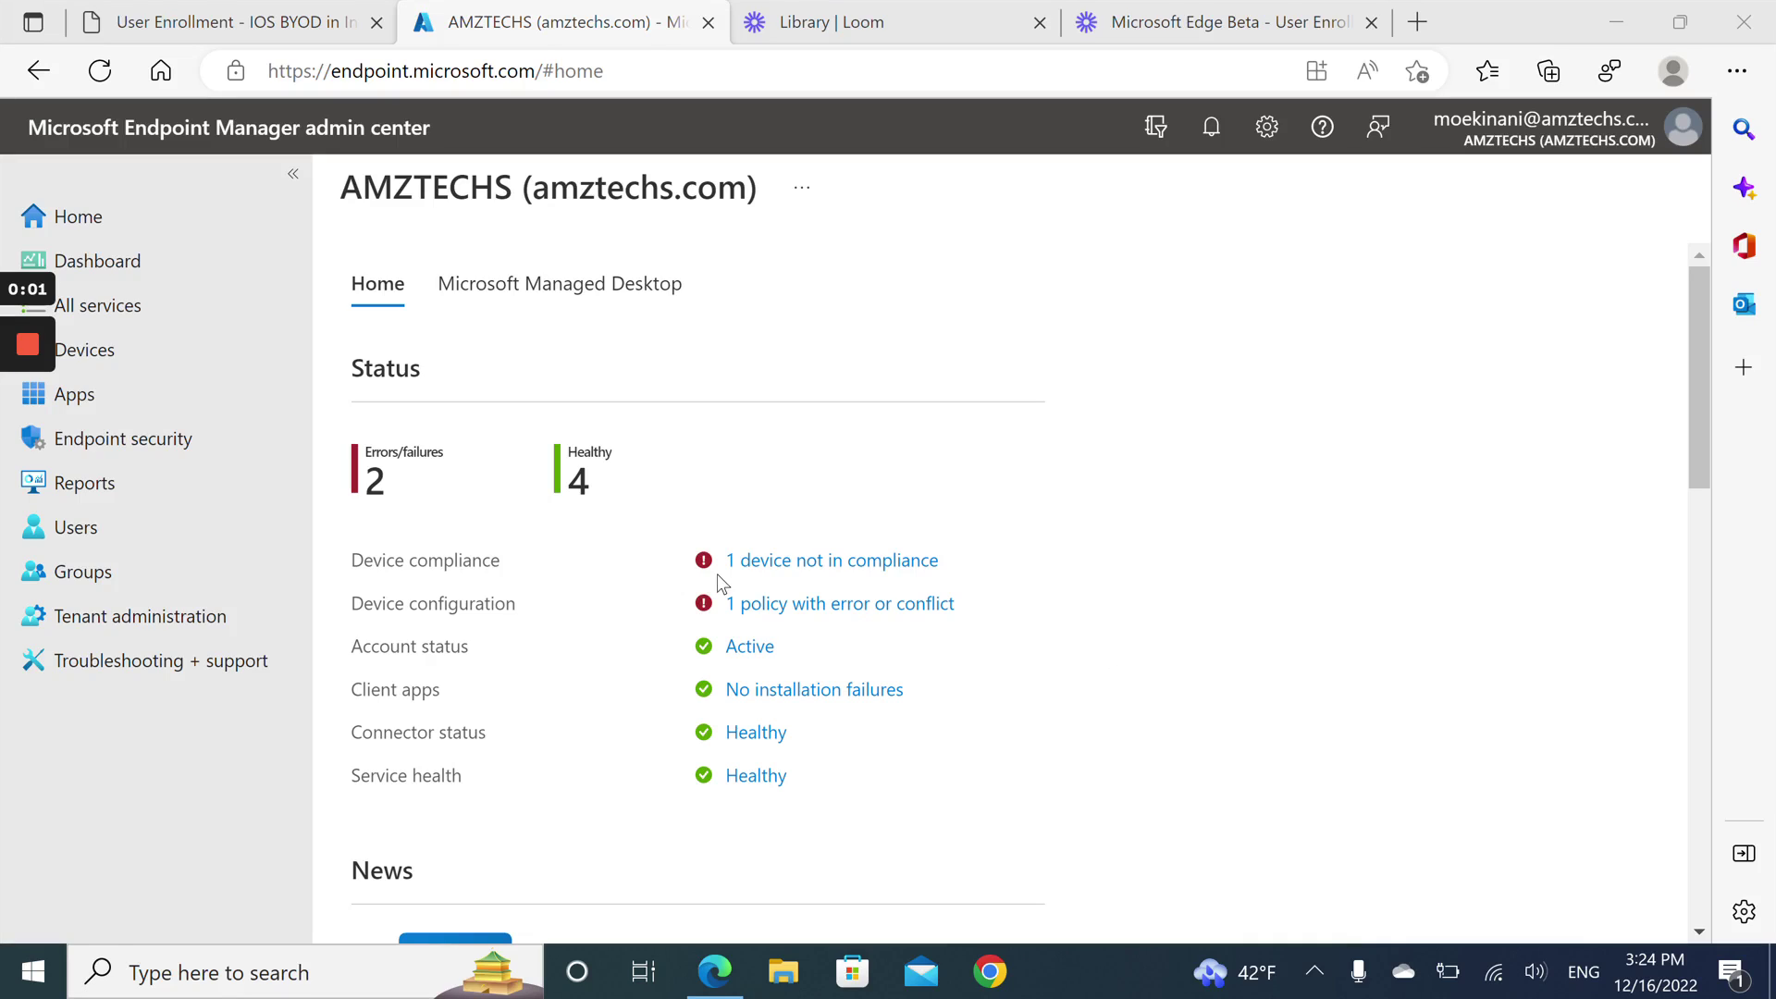
# - Navigate to Devices > iOS/iPadOS enrollment and open the Enrollment type profiles (preview) page
pyautogui.click(105, 360)
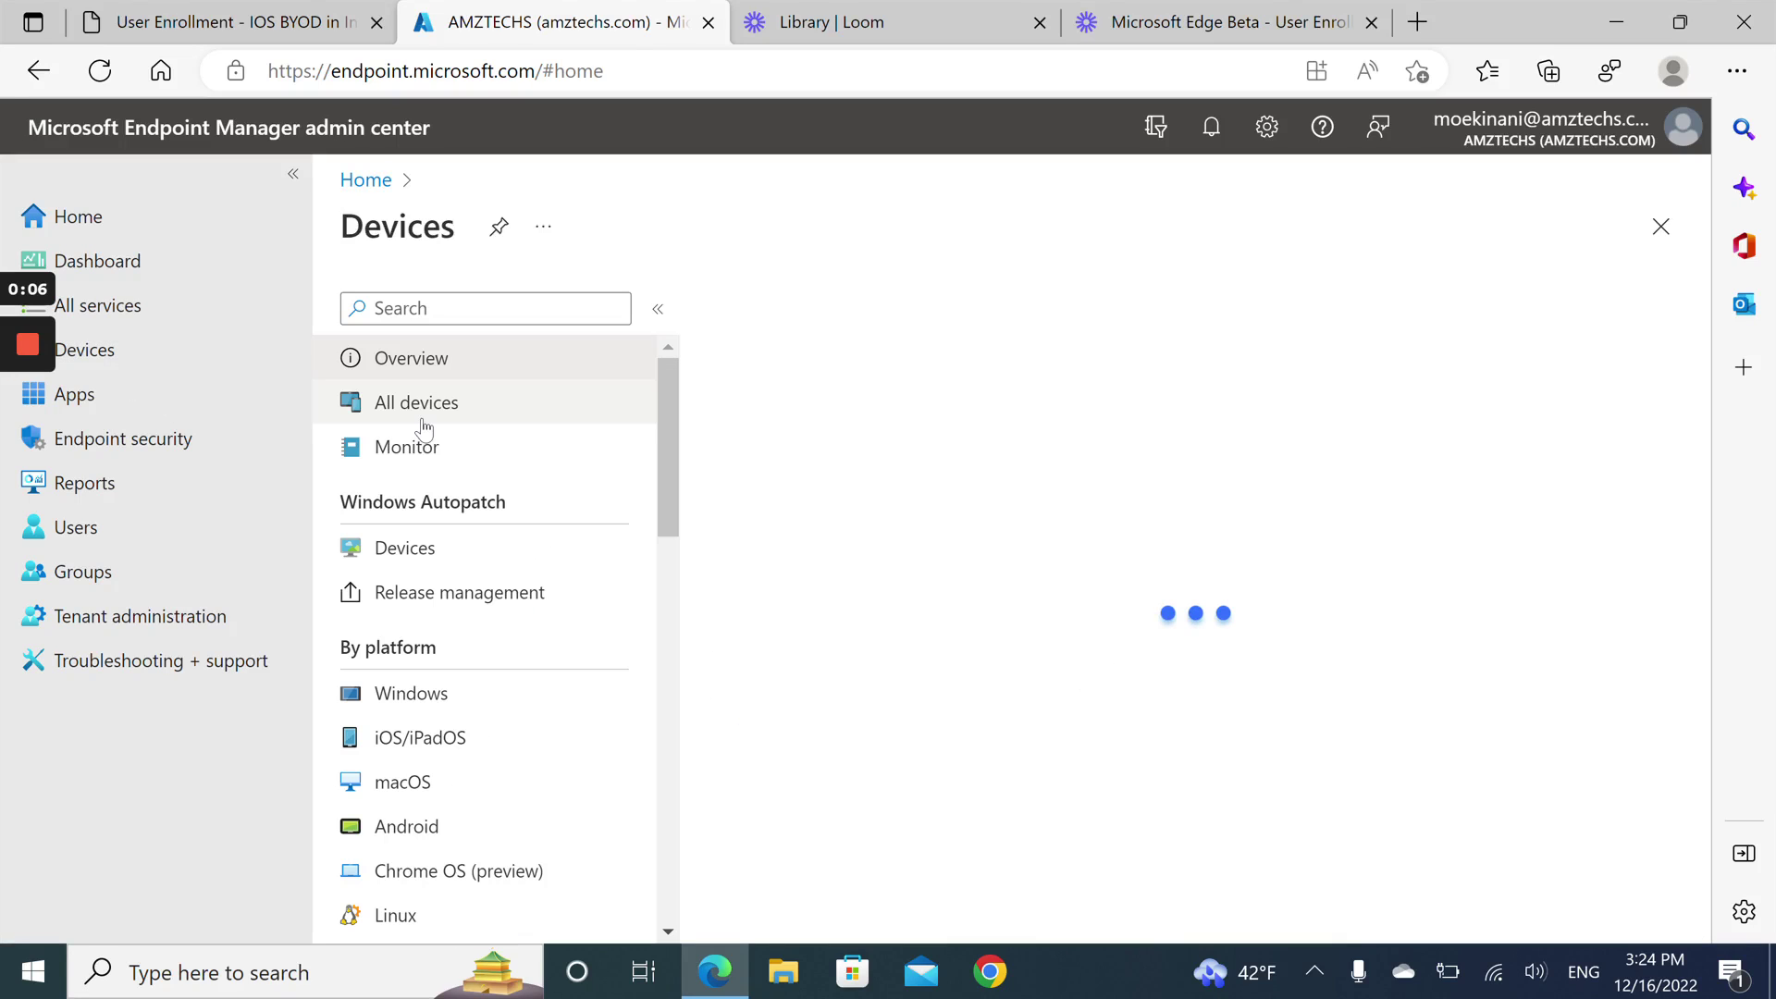
pyautogui.click(435, 740)
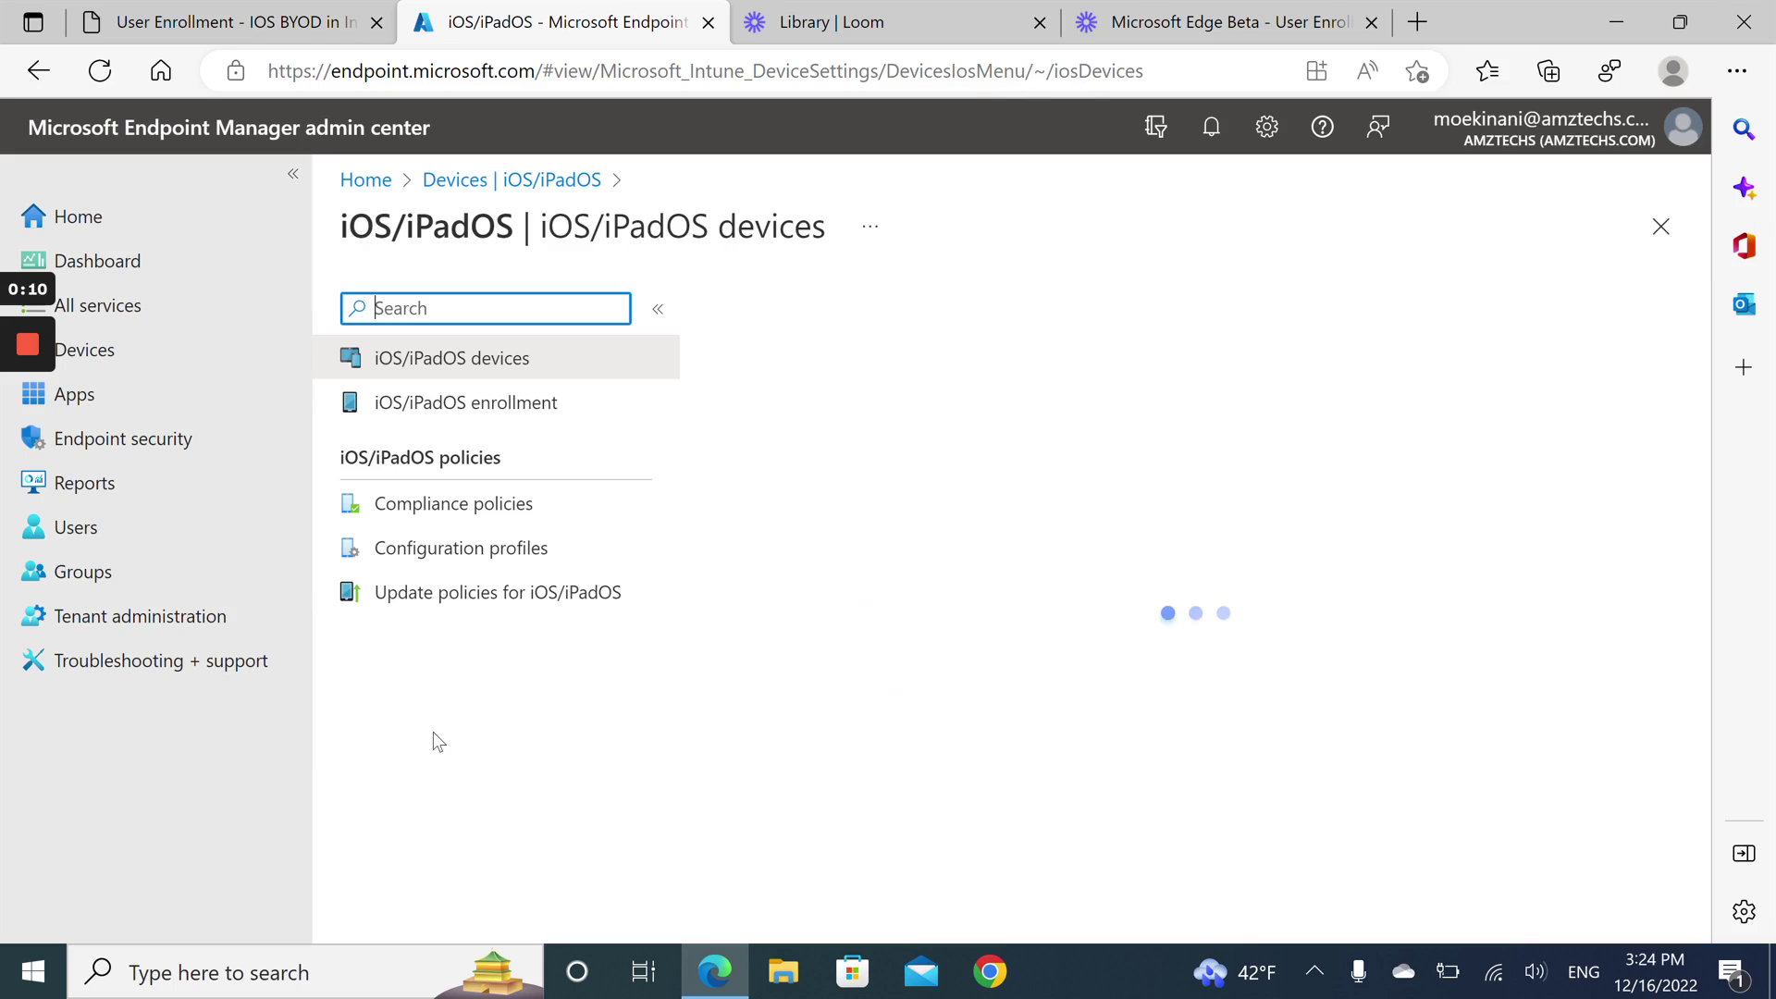
pyautogui.click(556, 409)
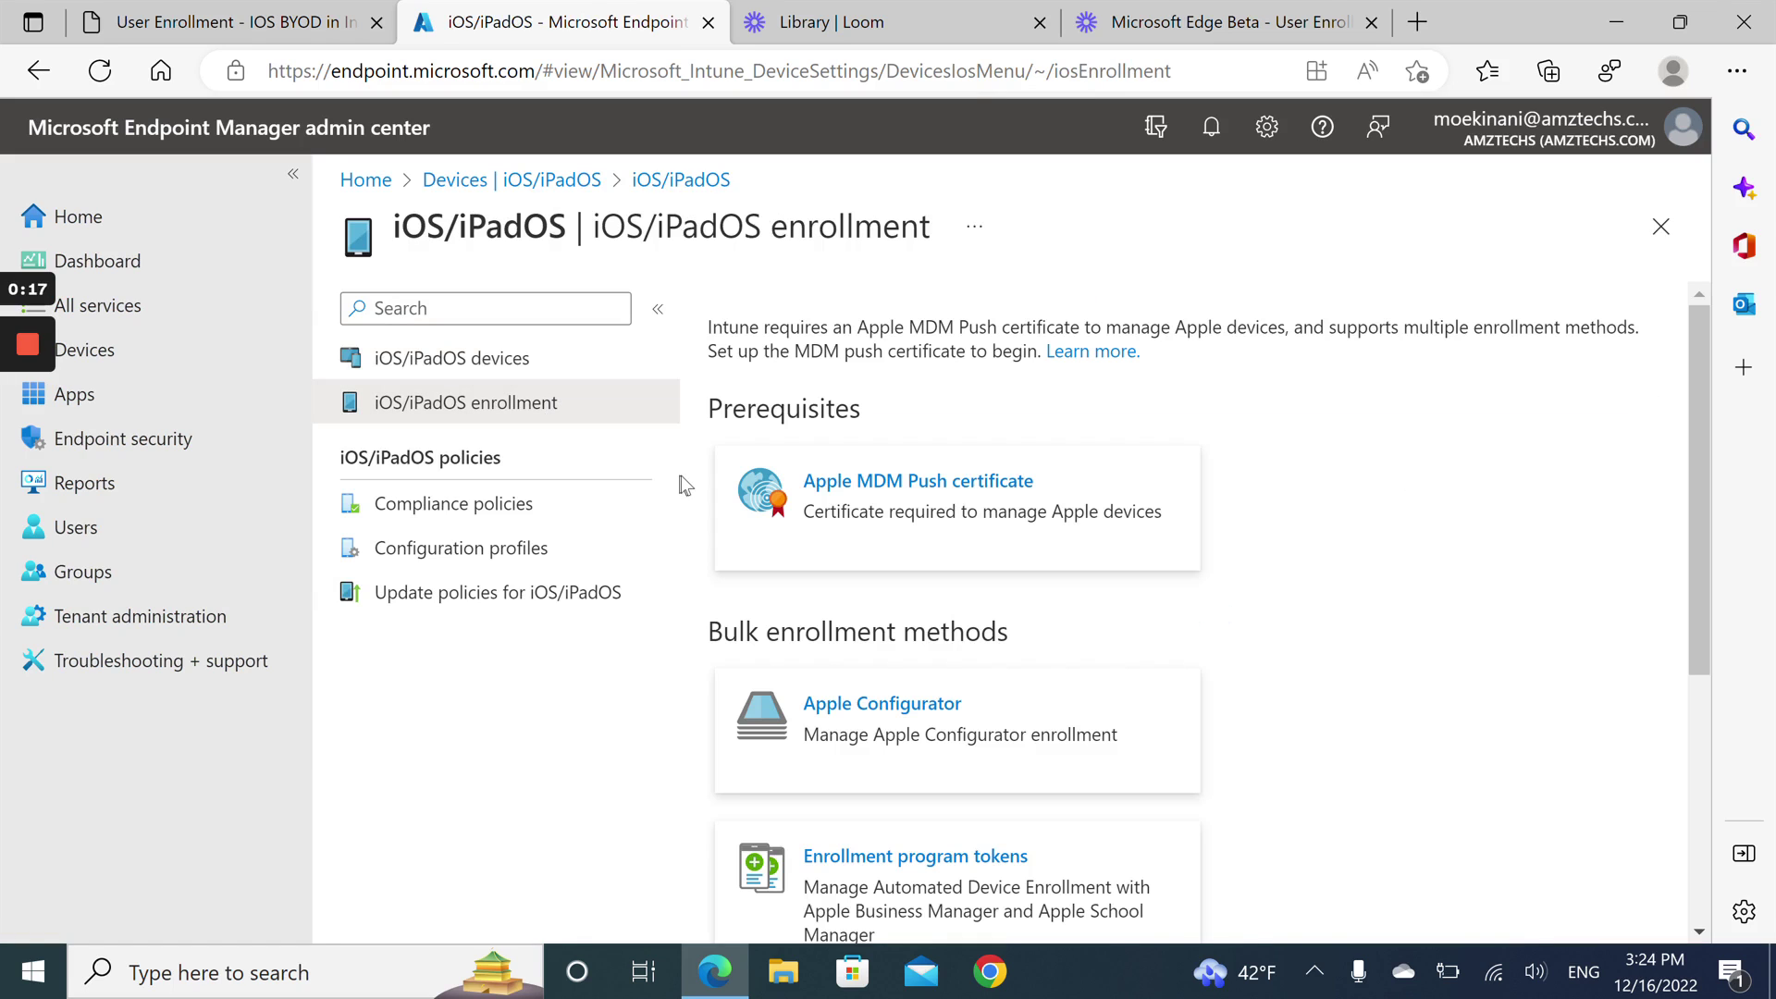
pyautogui.scroll(-5, 1231, 818)
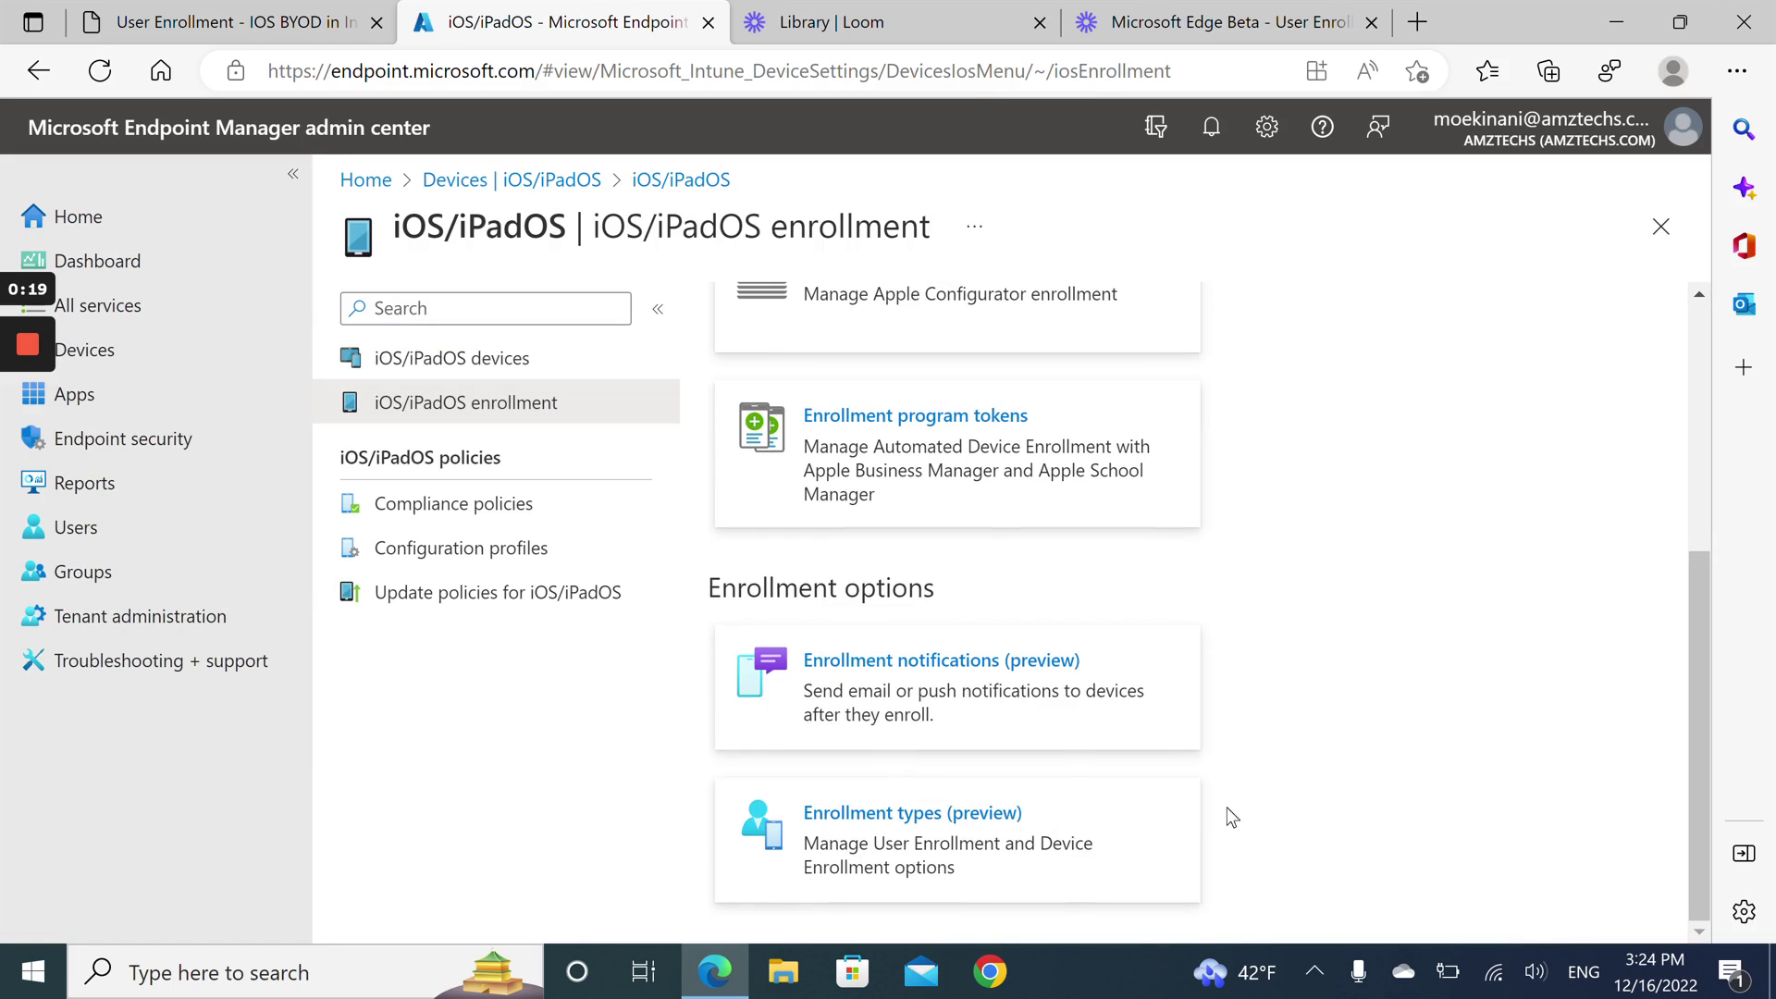
pyautogui.click(945, 842)
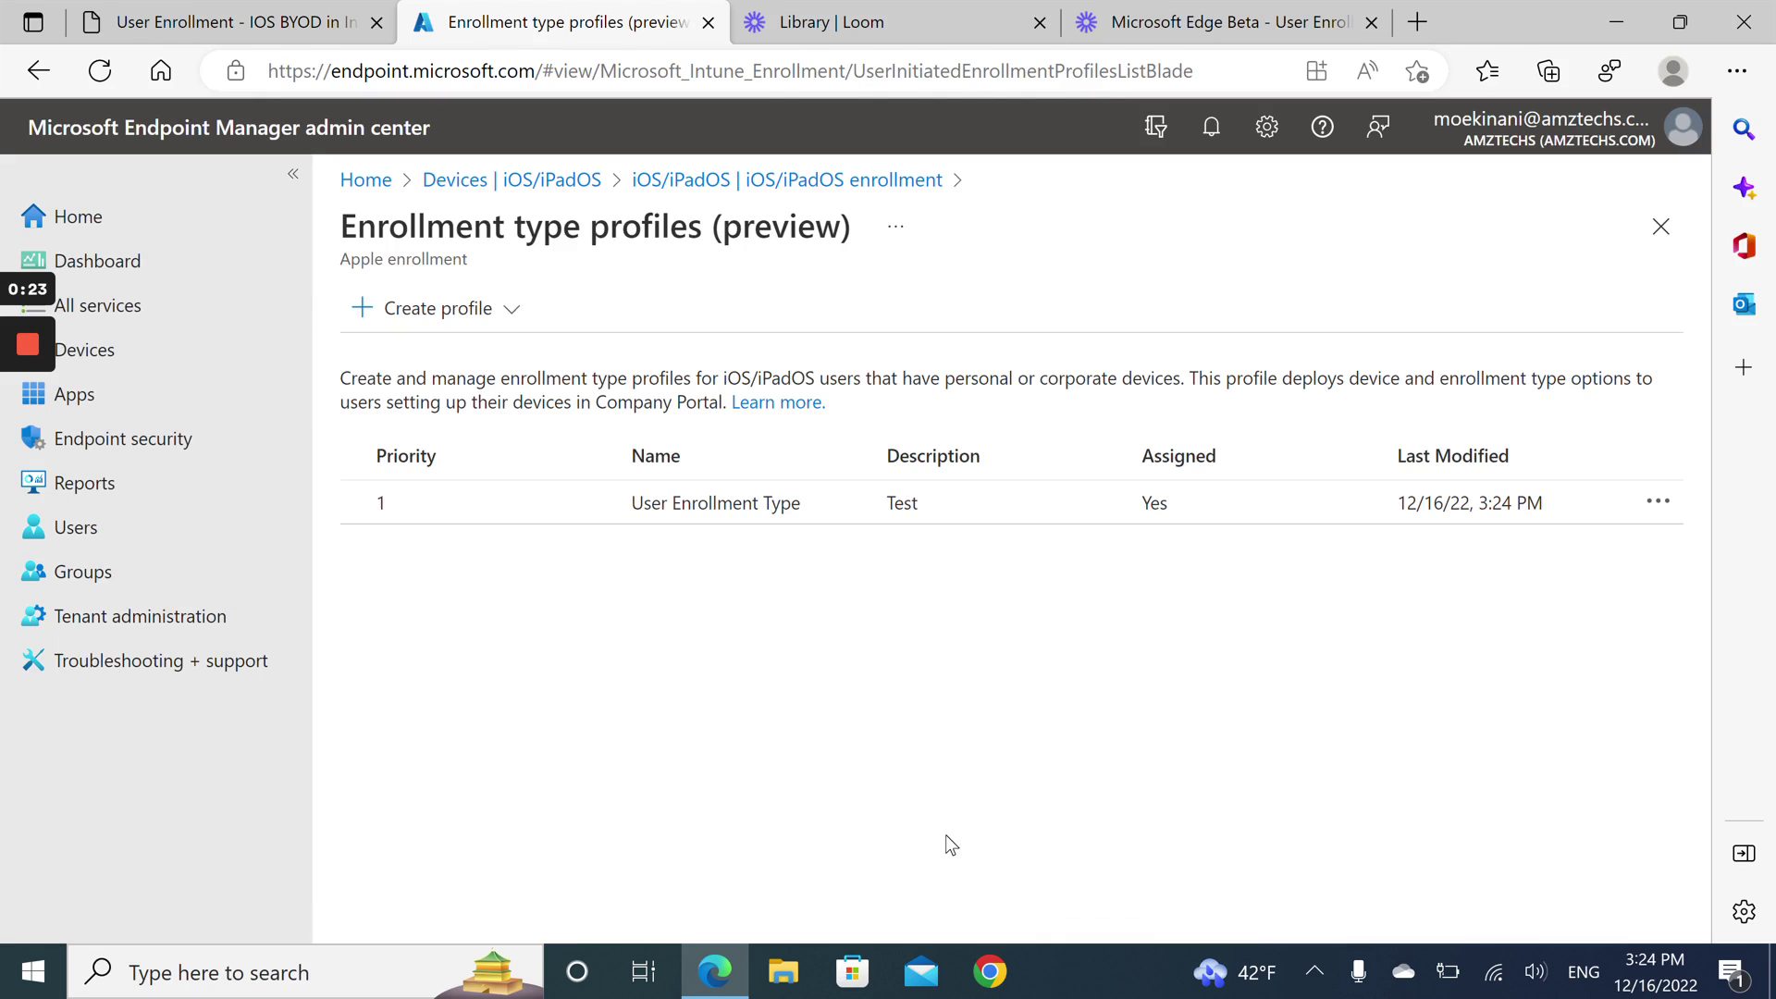
# - Review the User Enrollment Type profile's Enrollment type options, then return to the home page
pyautogui.click(1659, 502)
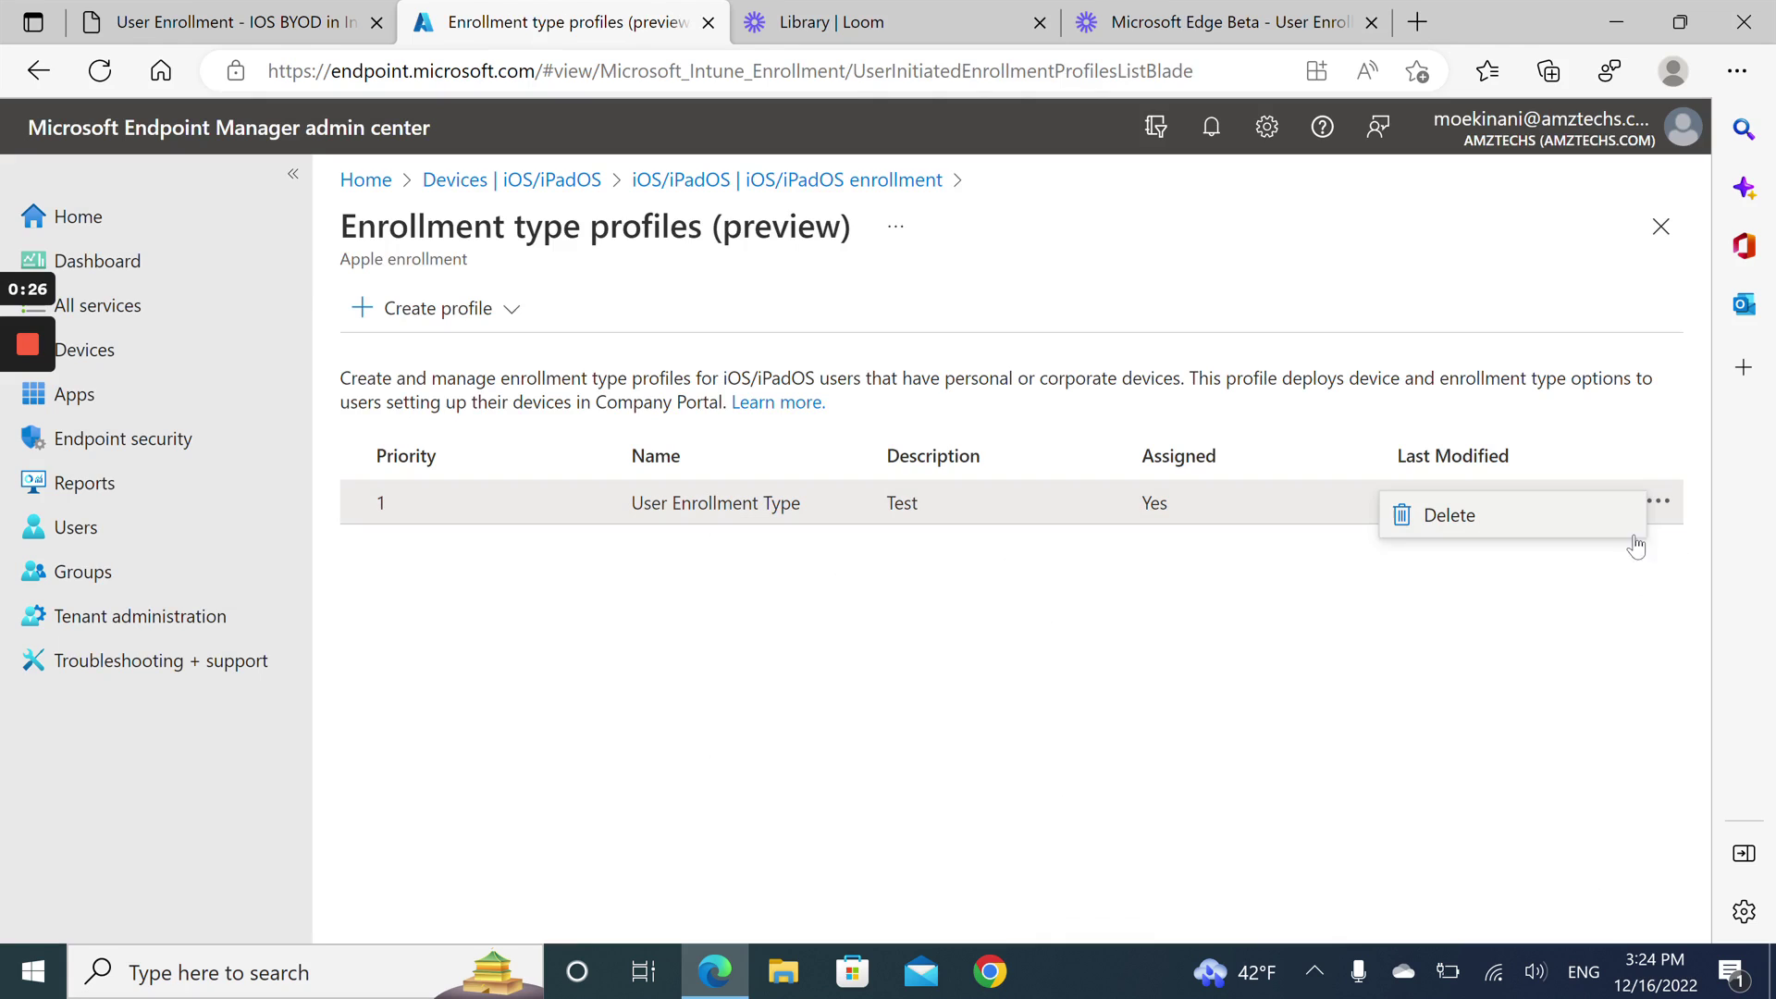
pyautogui.click(876, 520)
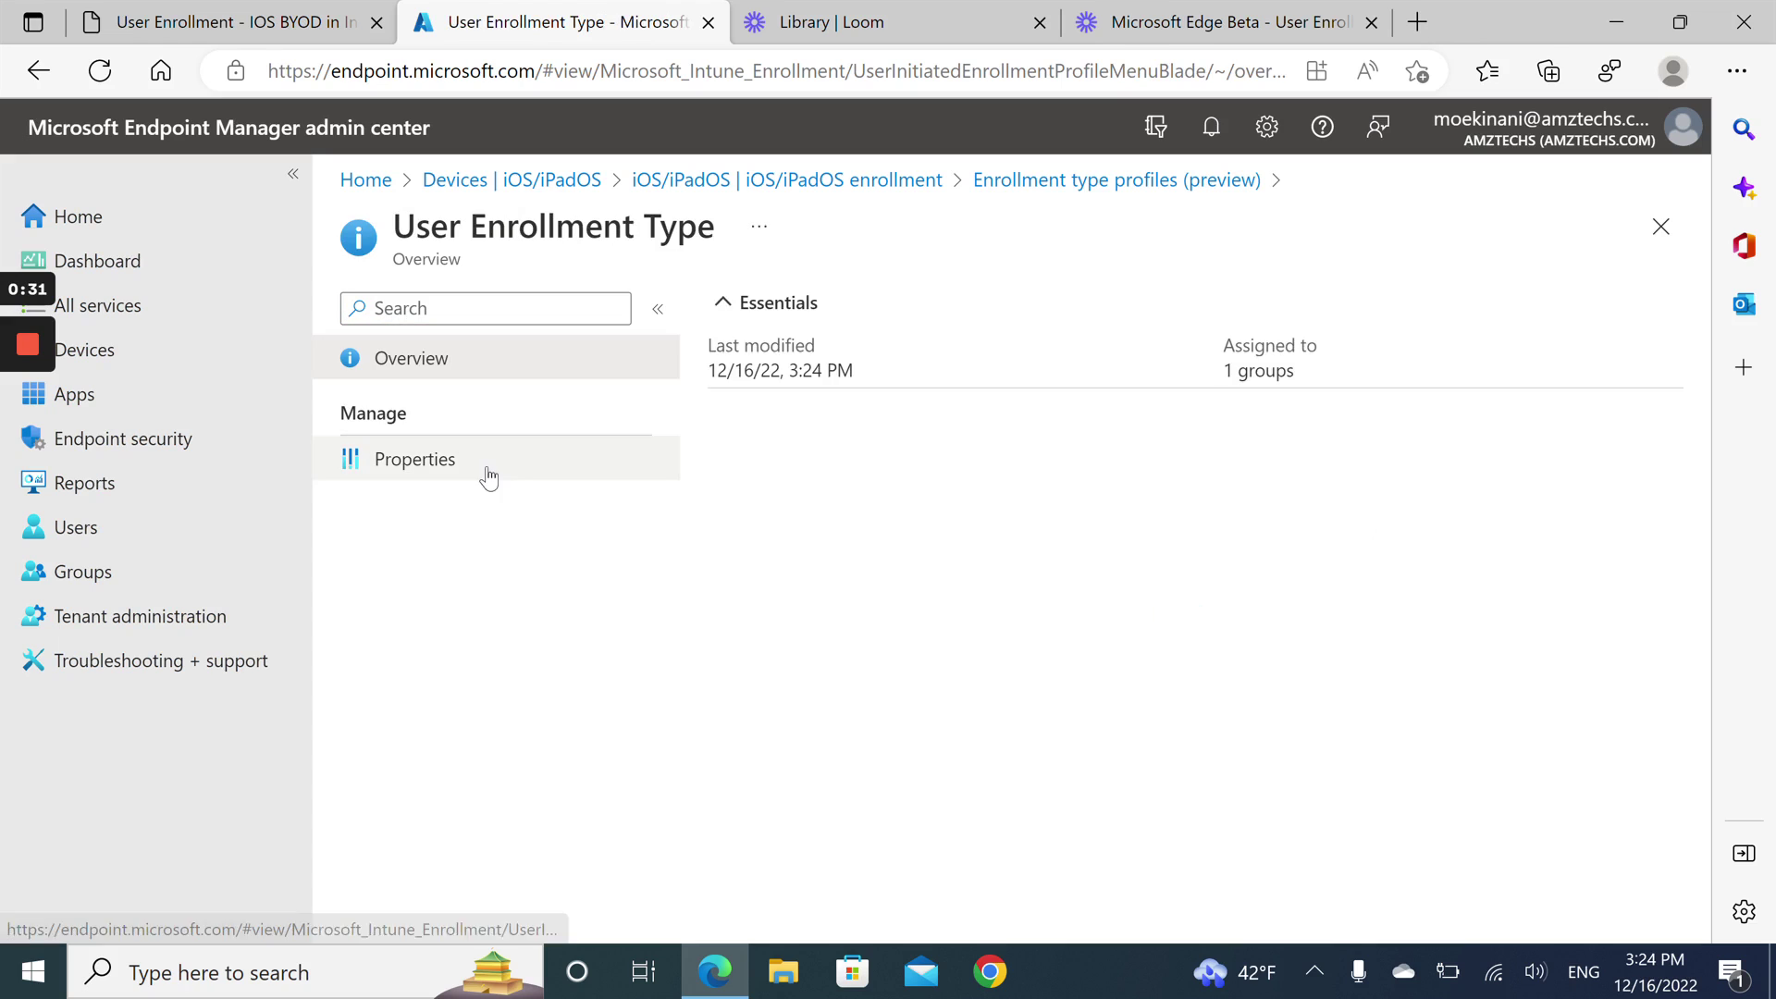
pyautogui.click(483, 470)
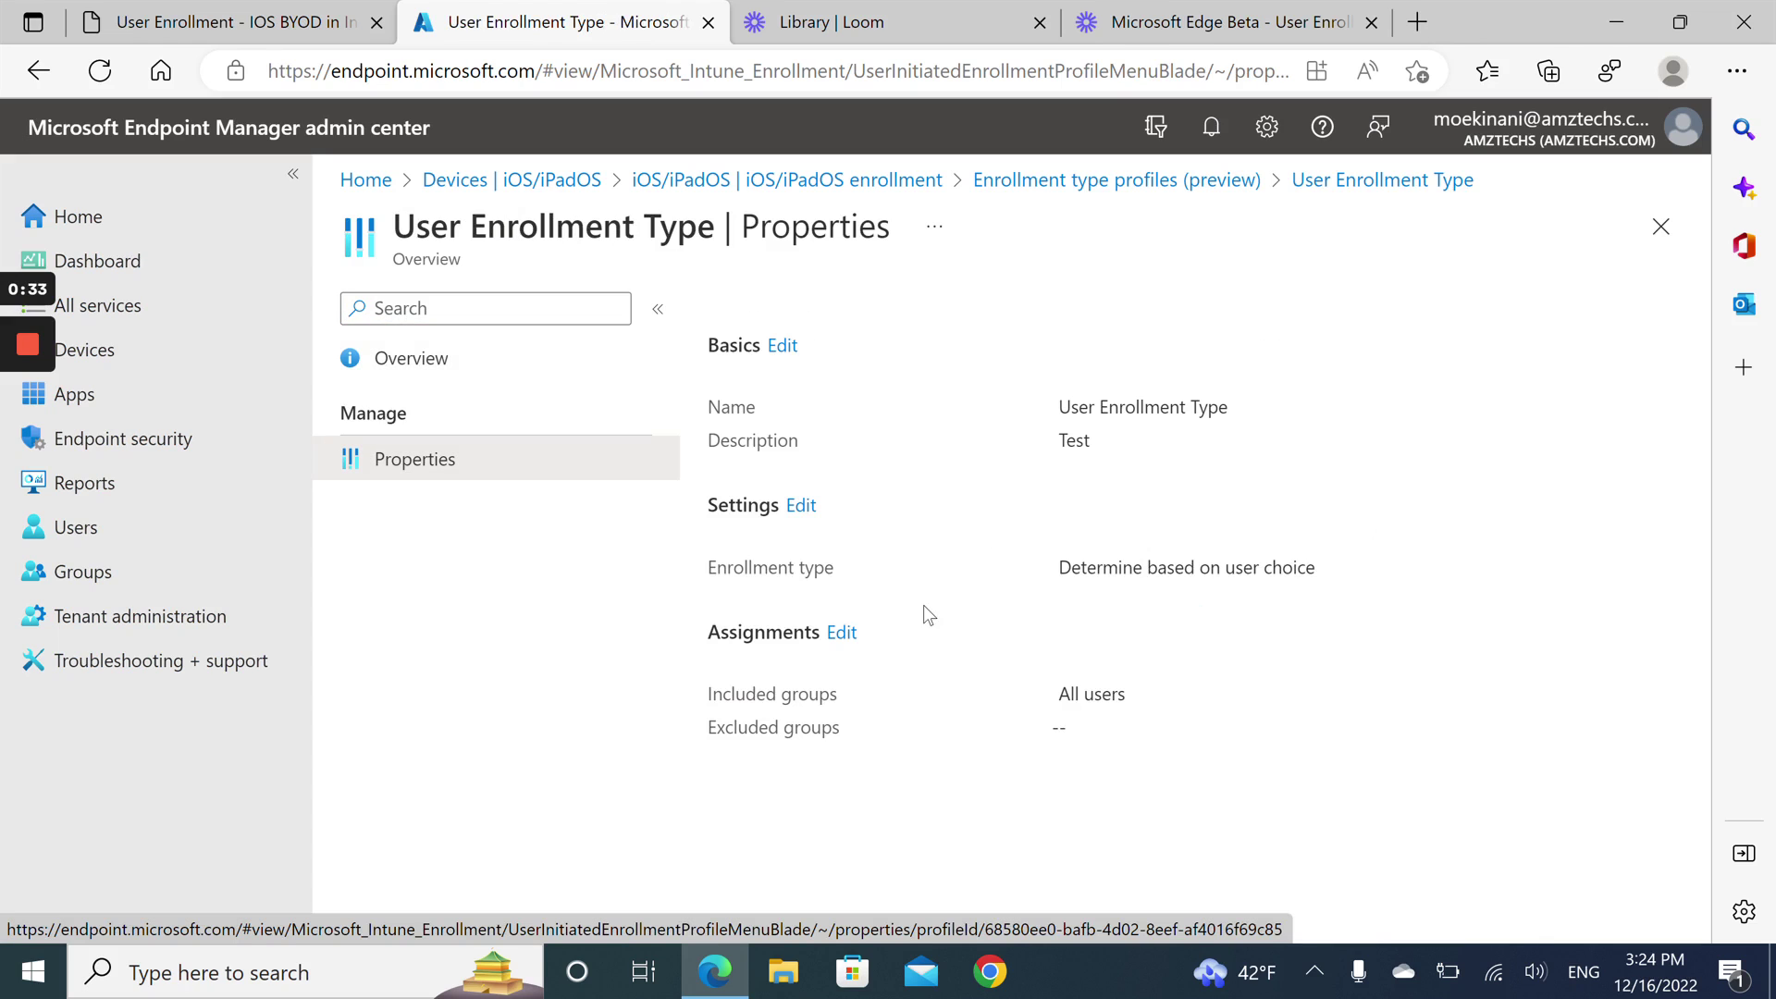
pyautogui.click(801, 507)
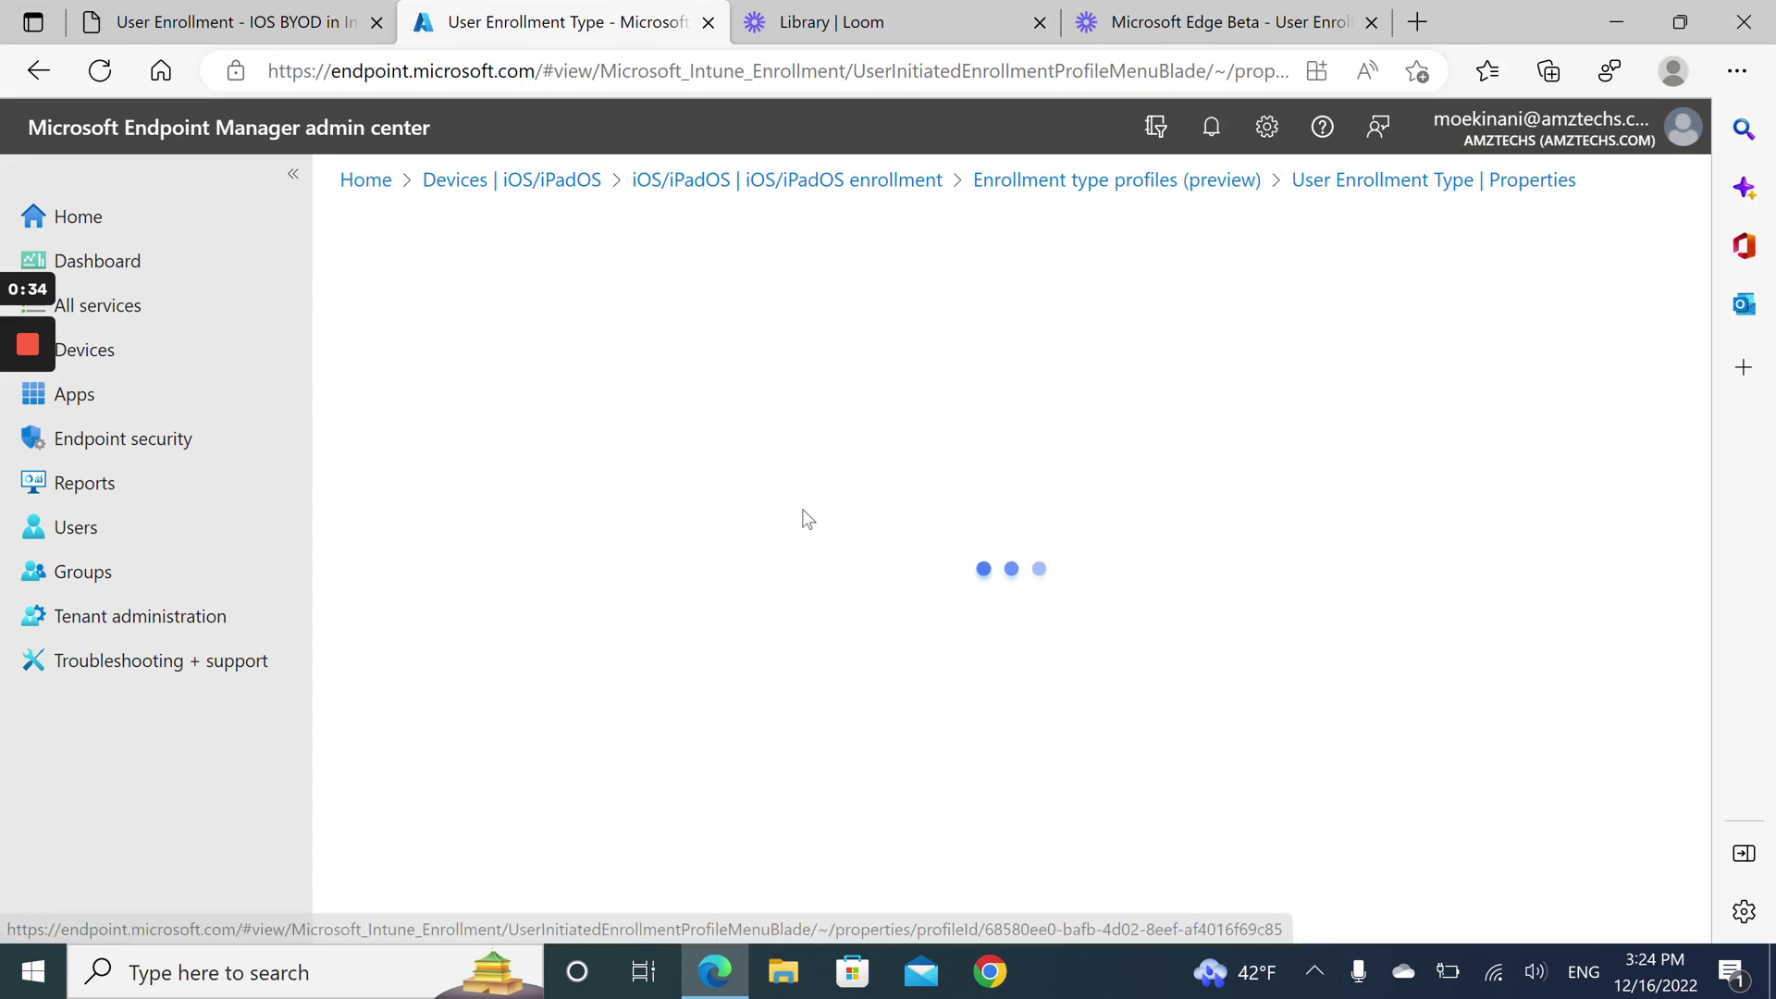
pyautogui.click(807, 555)
pyautogui.click(807, 561)
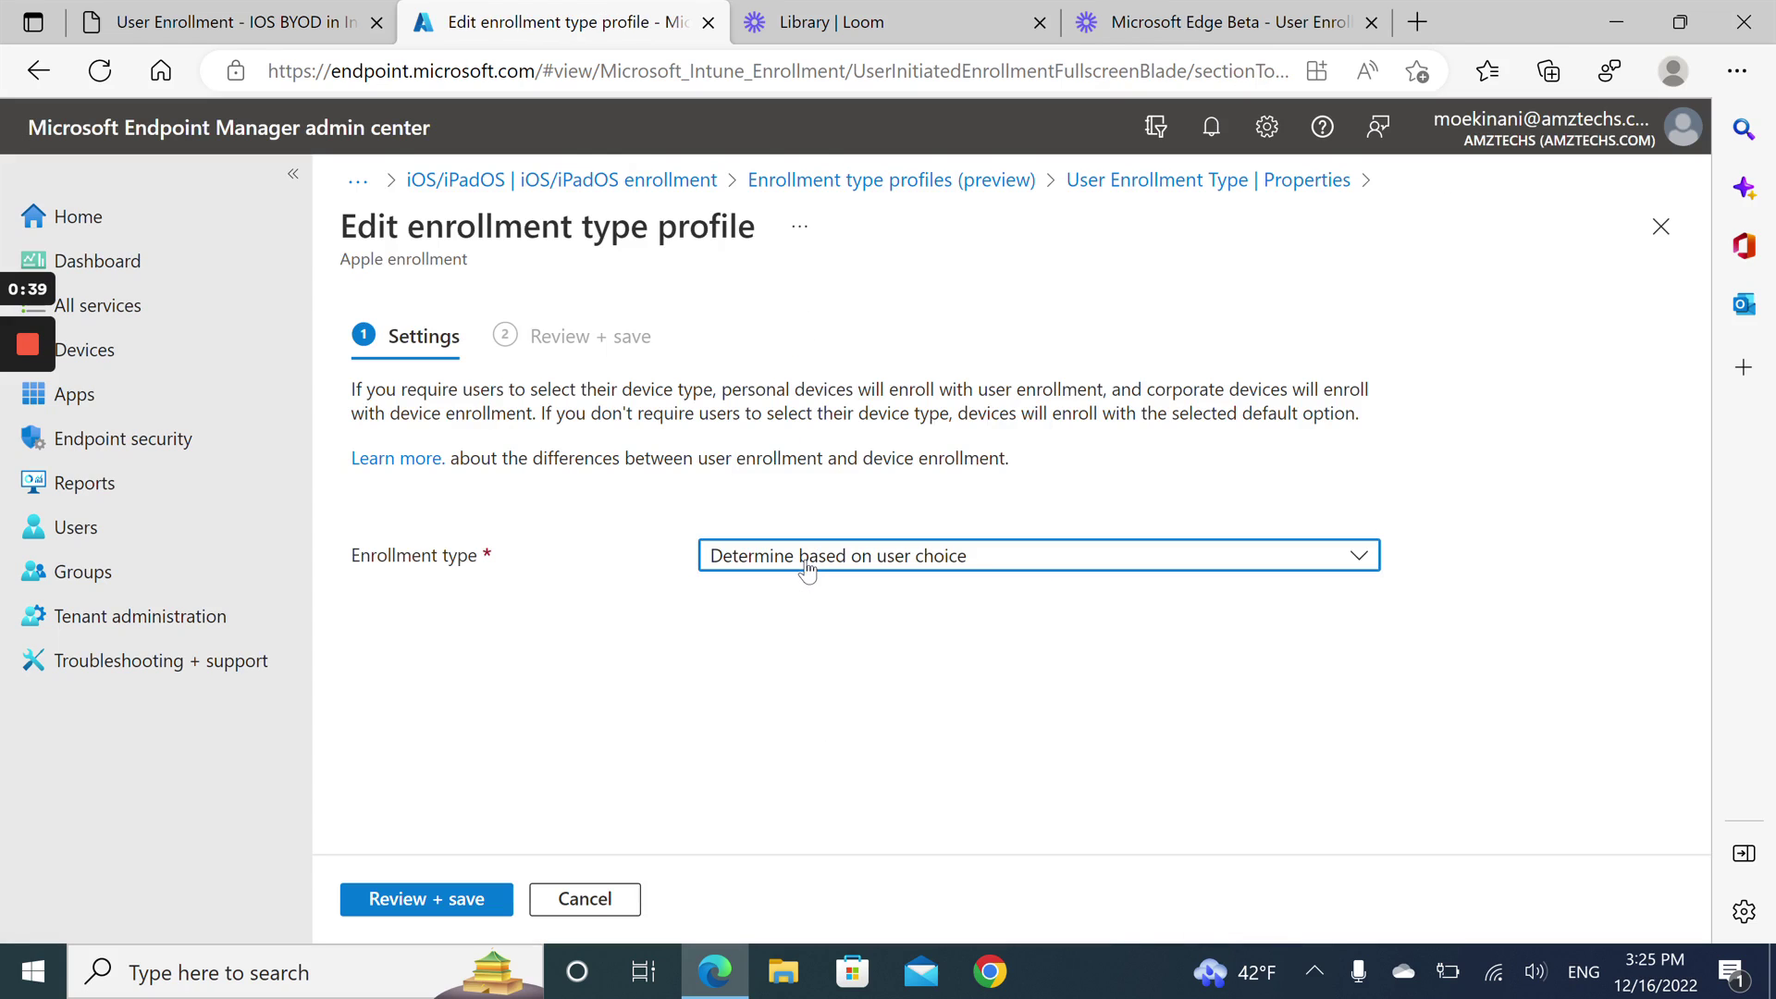
pyautogui.click(806, 561)
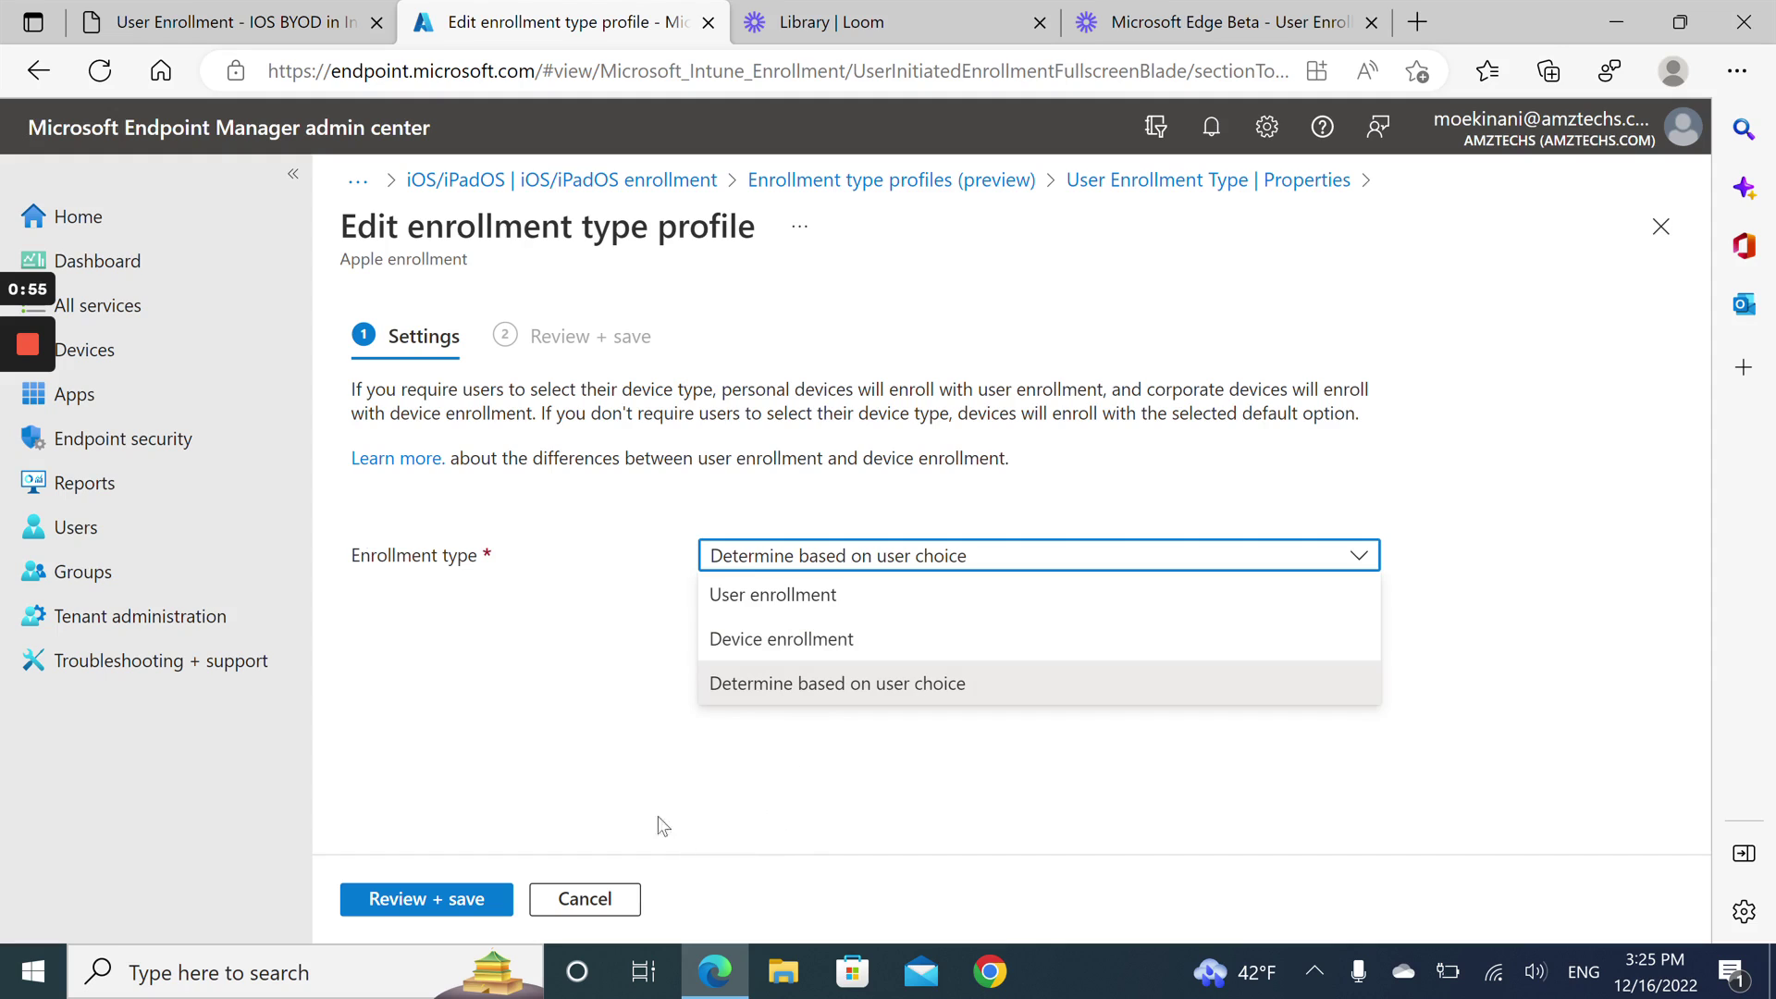
pyautogui.click(36, 352)
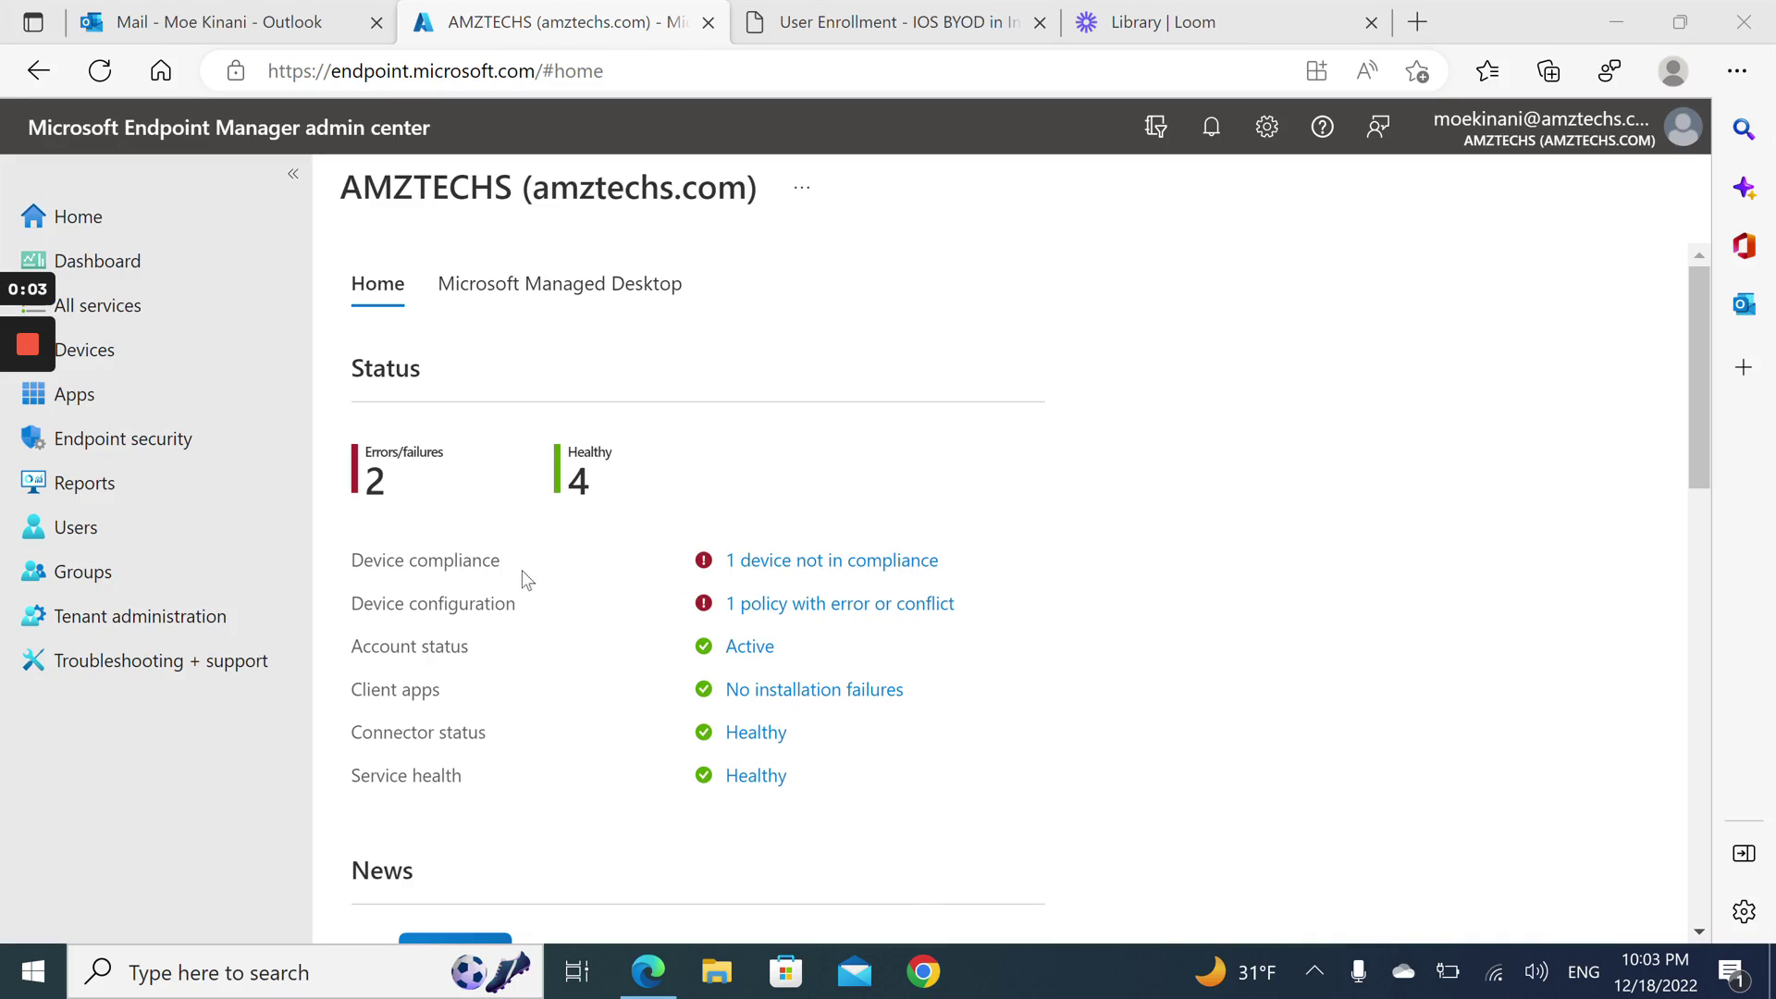
# - Go to the iOS/iPadOS devices area on the way to the Tenant admin Filters page
pyautogui.click(84, 357)
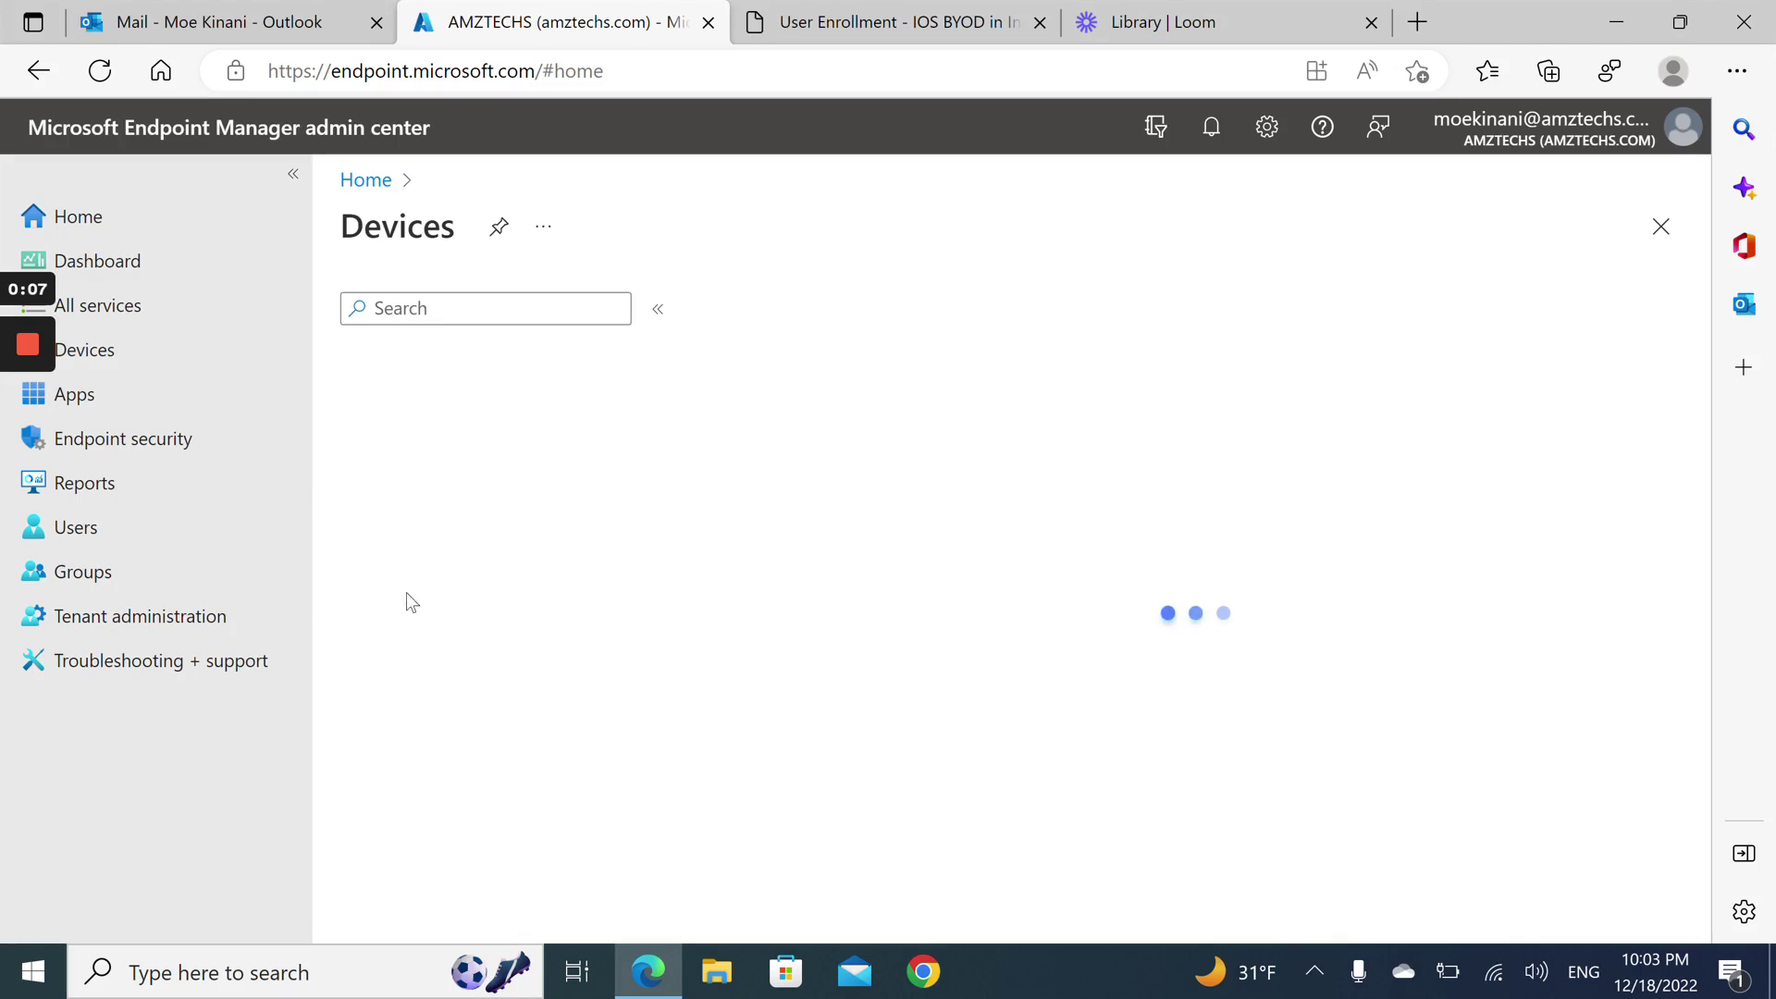
pyautogui.click(418, 740)
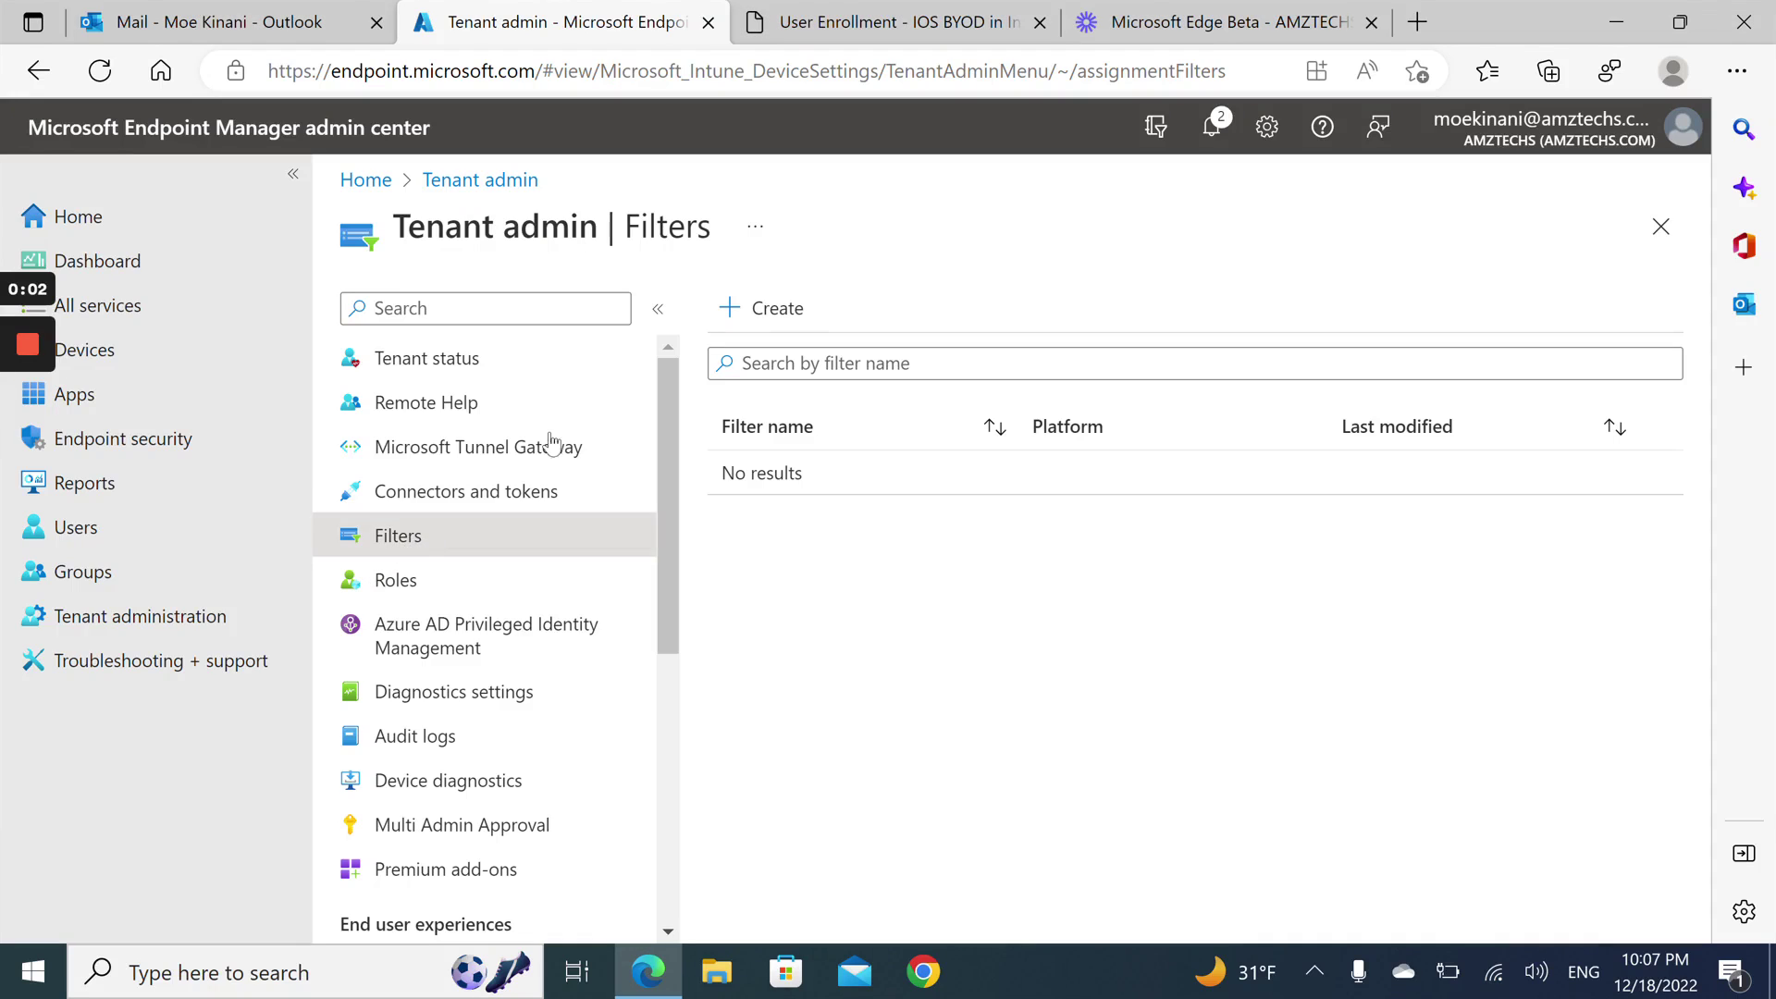
# - Start a new filter named 'Personal IOS Devices' for the iOS/iPadOS platform
pyautogui.click(774, 315)
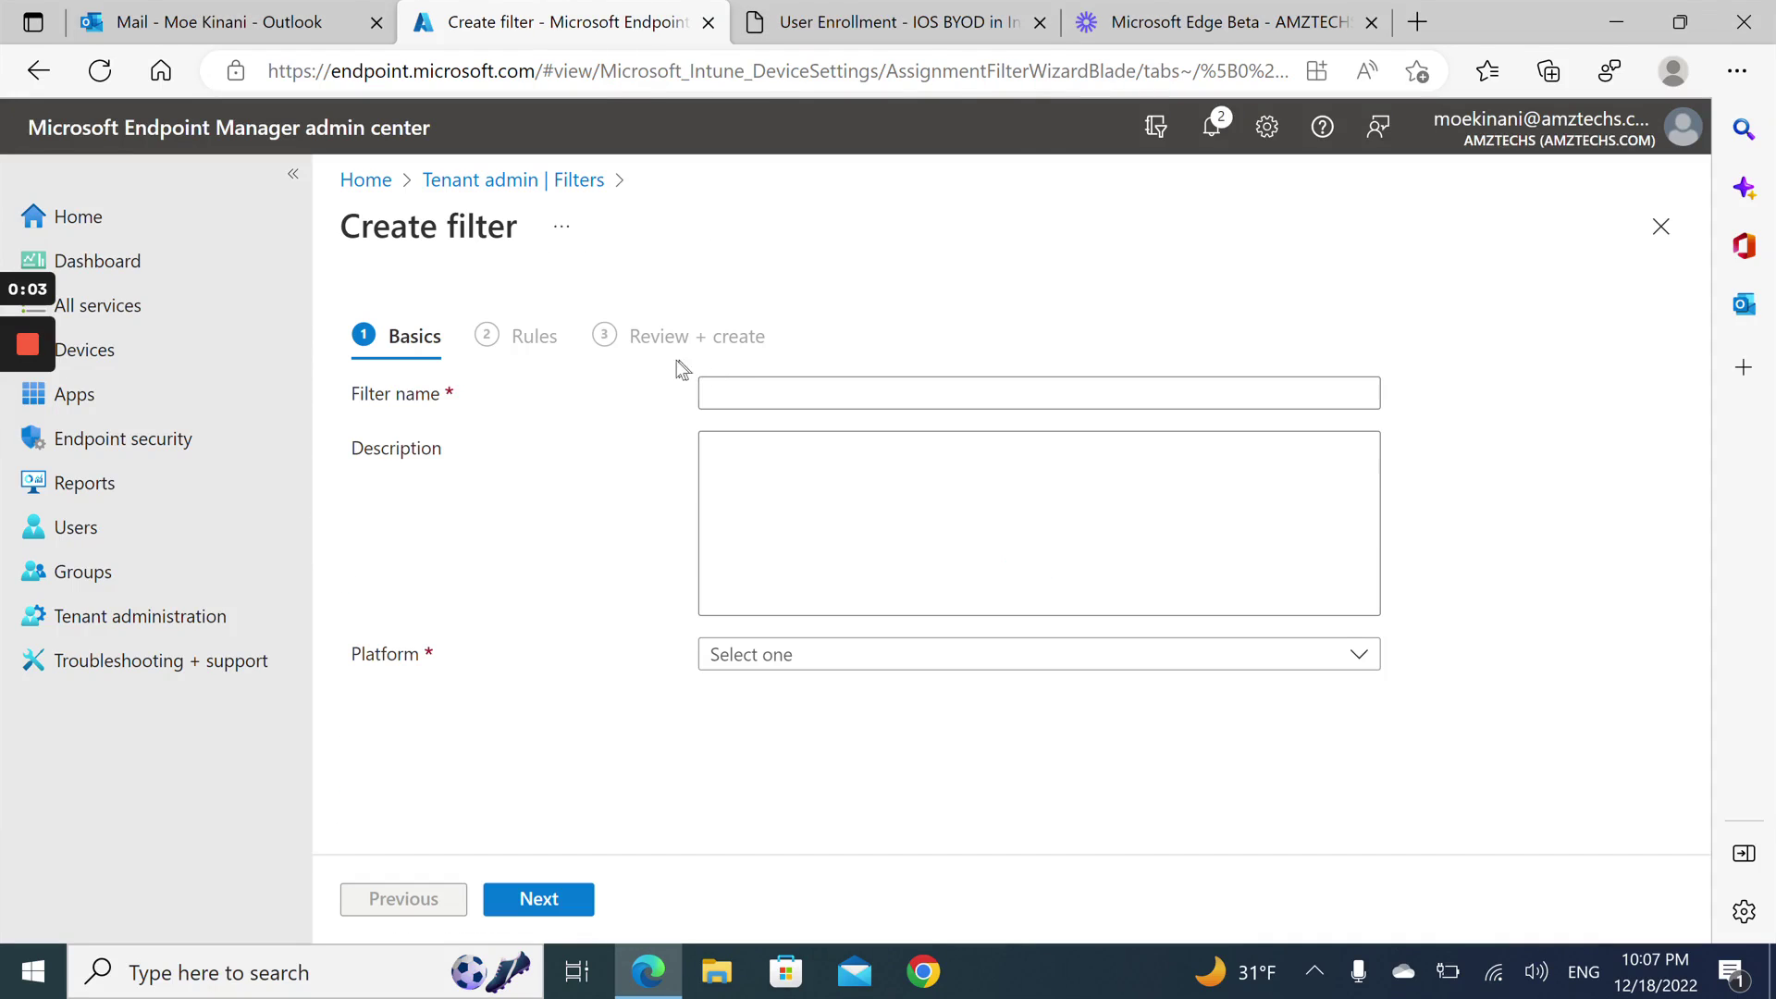
pyautogui.write('Personal IOS Devices')
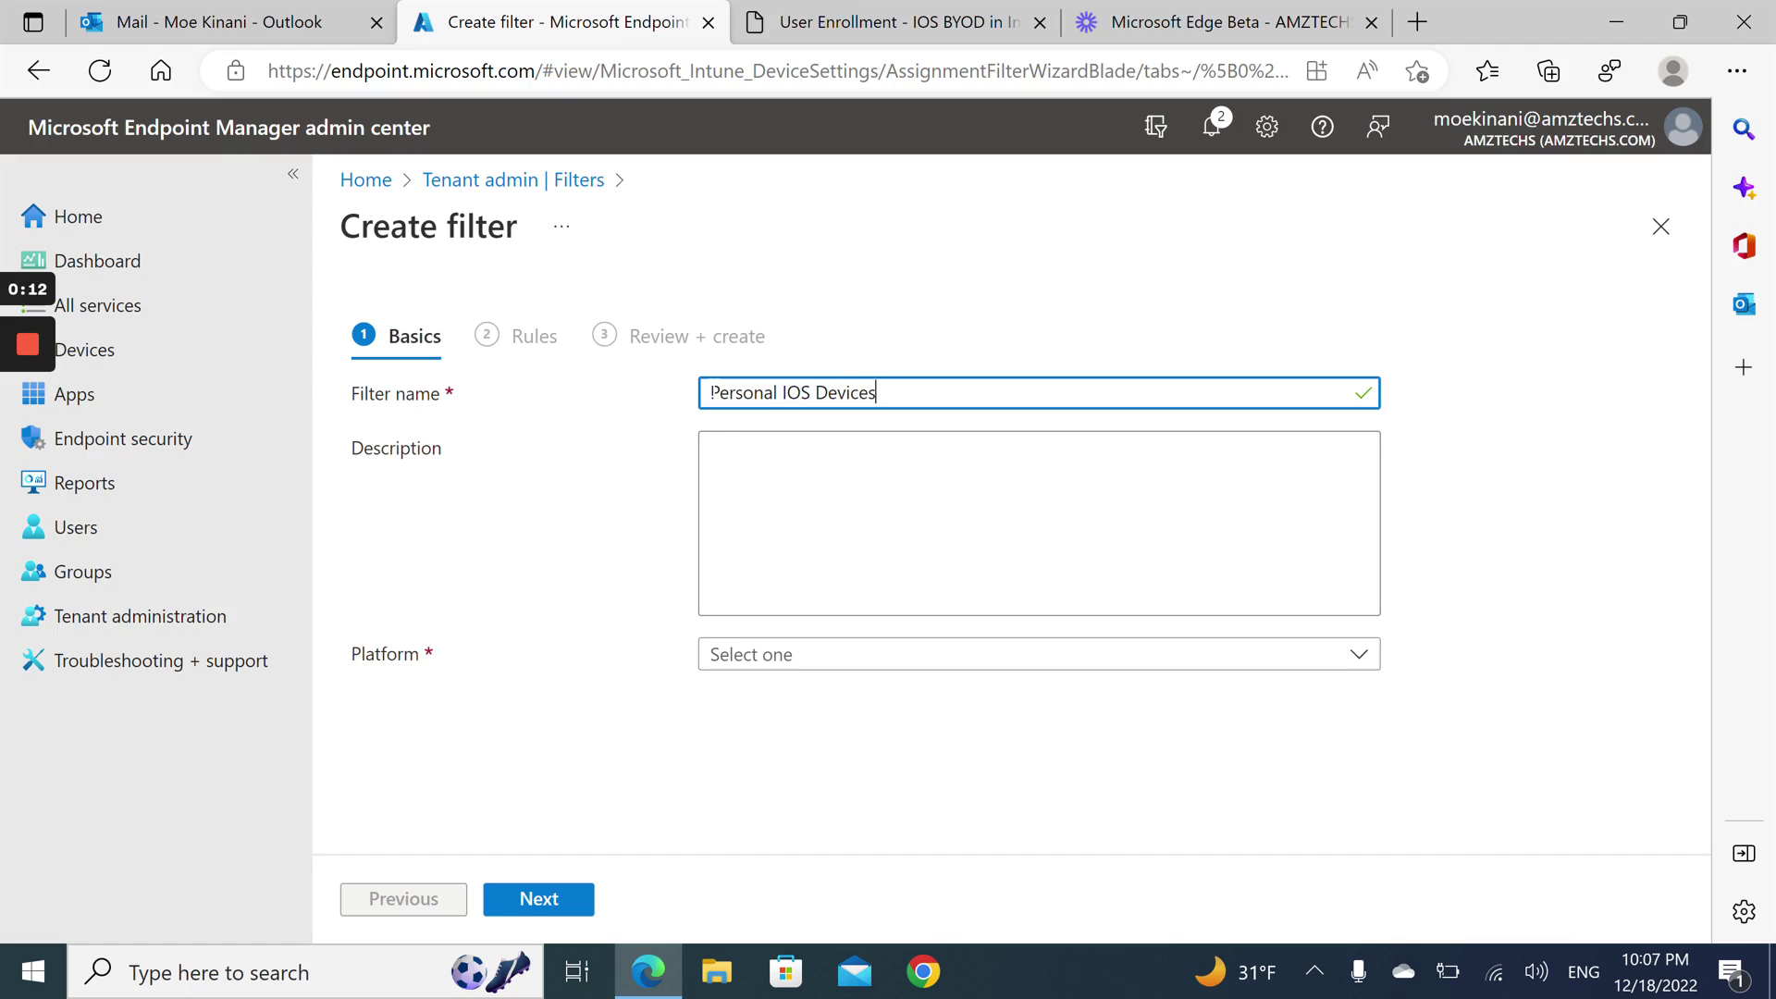
pyautogui.click(829, 668)
pyautogui.click(802, 695)
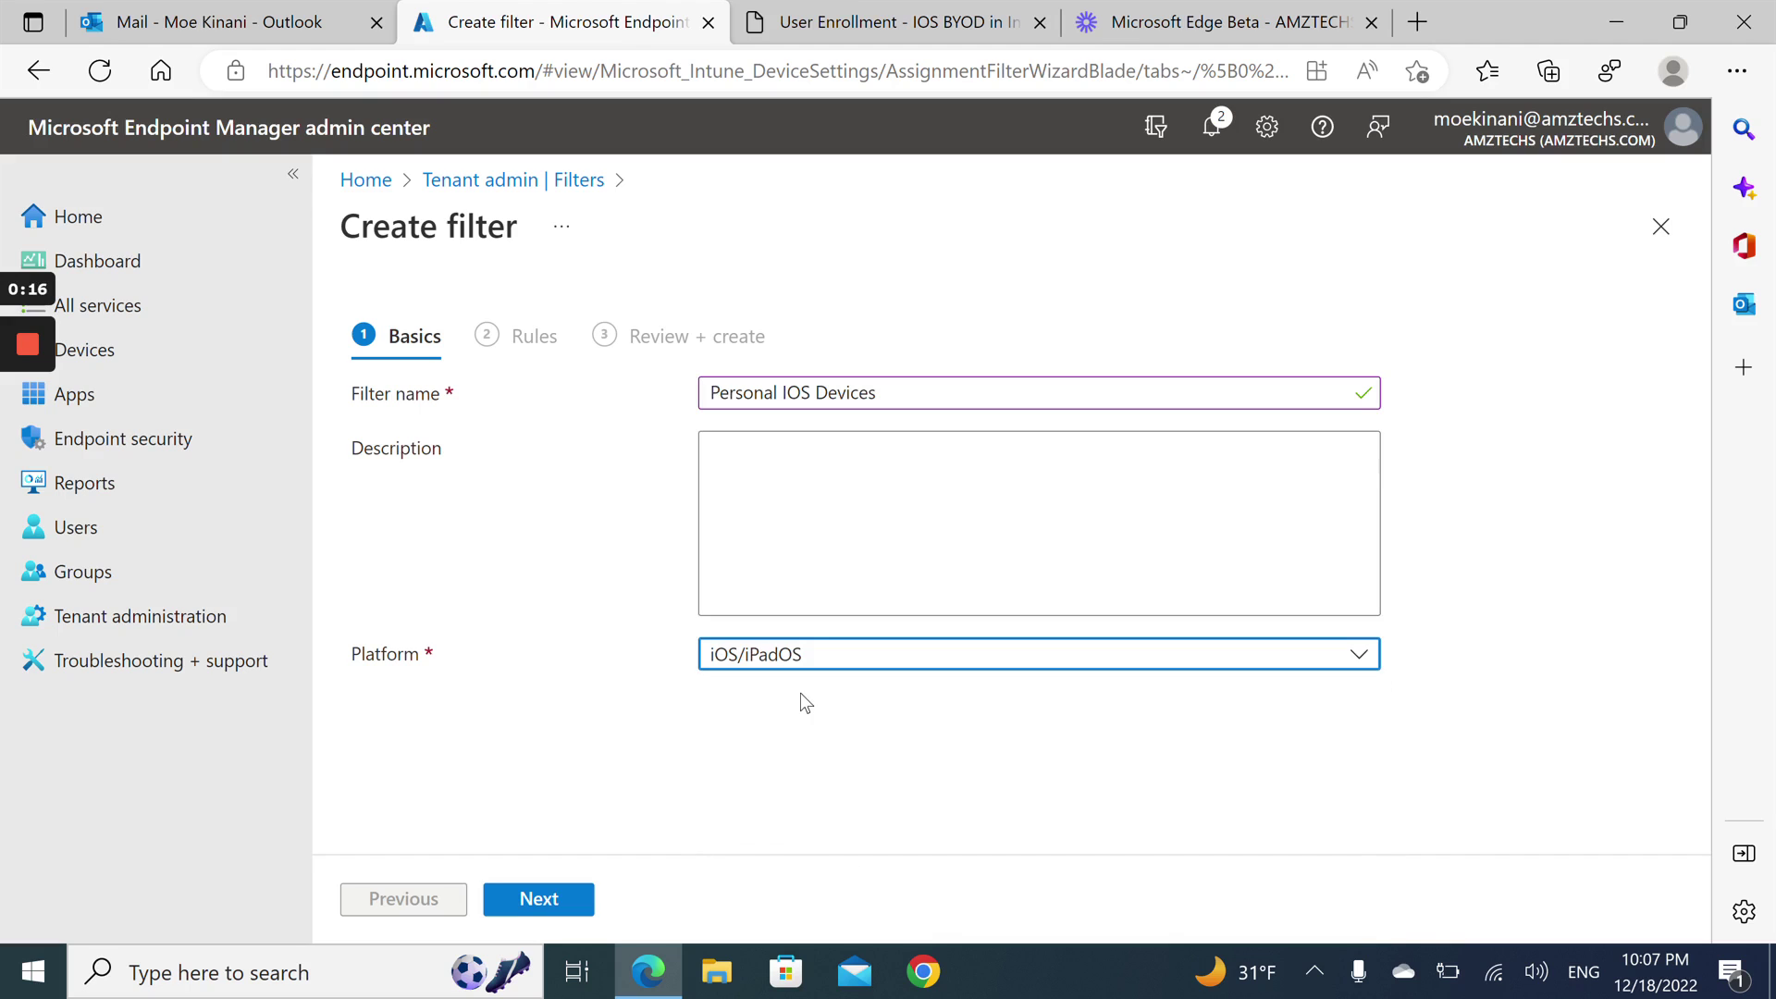
pyautogui.click(542, 900)
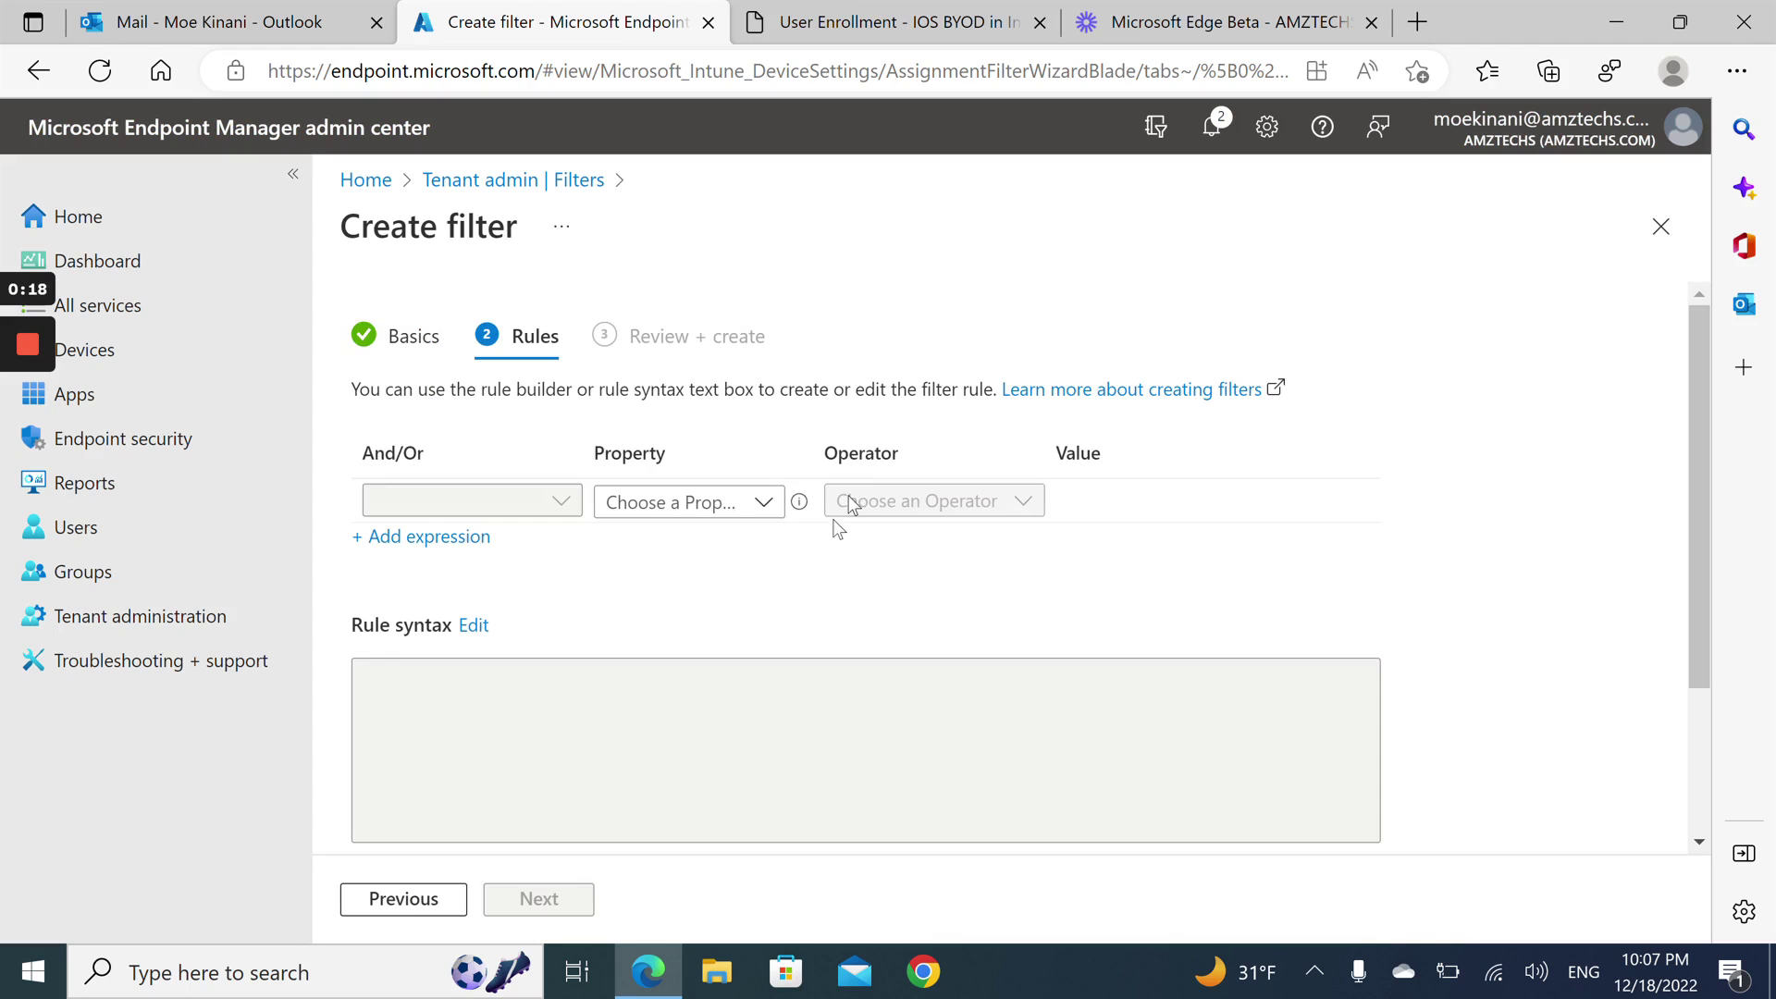
# - Add the rule manufacturer Equals Apple
pyautogui.click(718, 502)
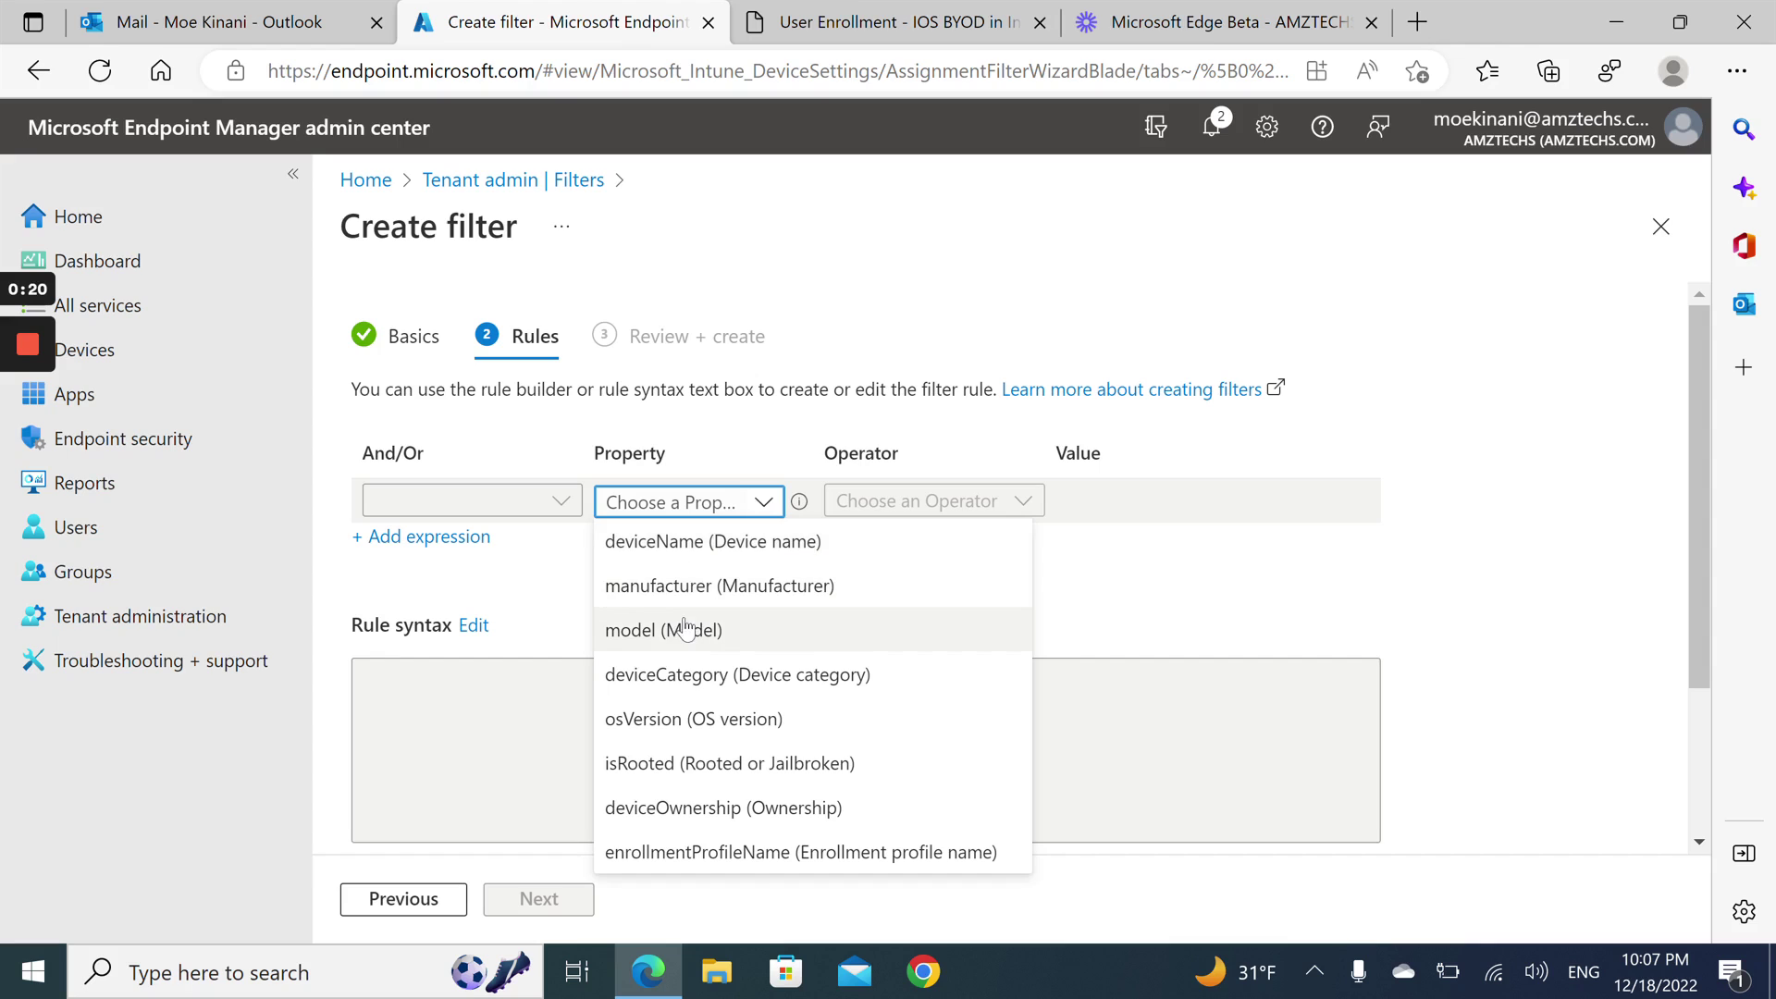
pyautogui.click(705, 586)
pyautogui.click(976, 495)
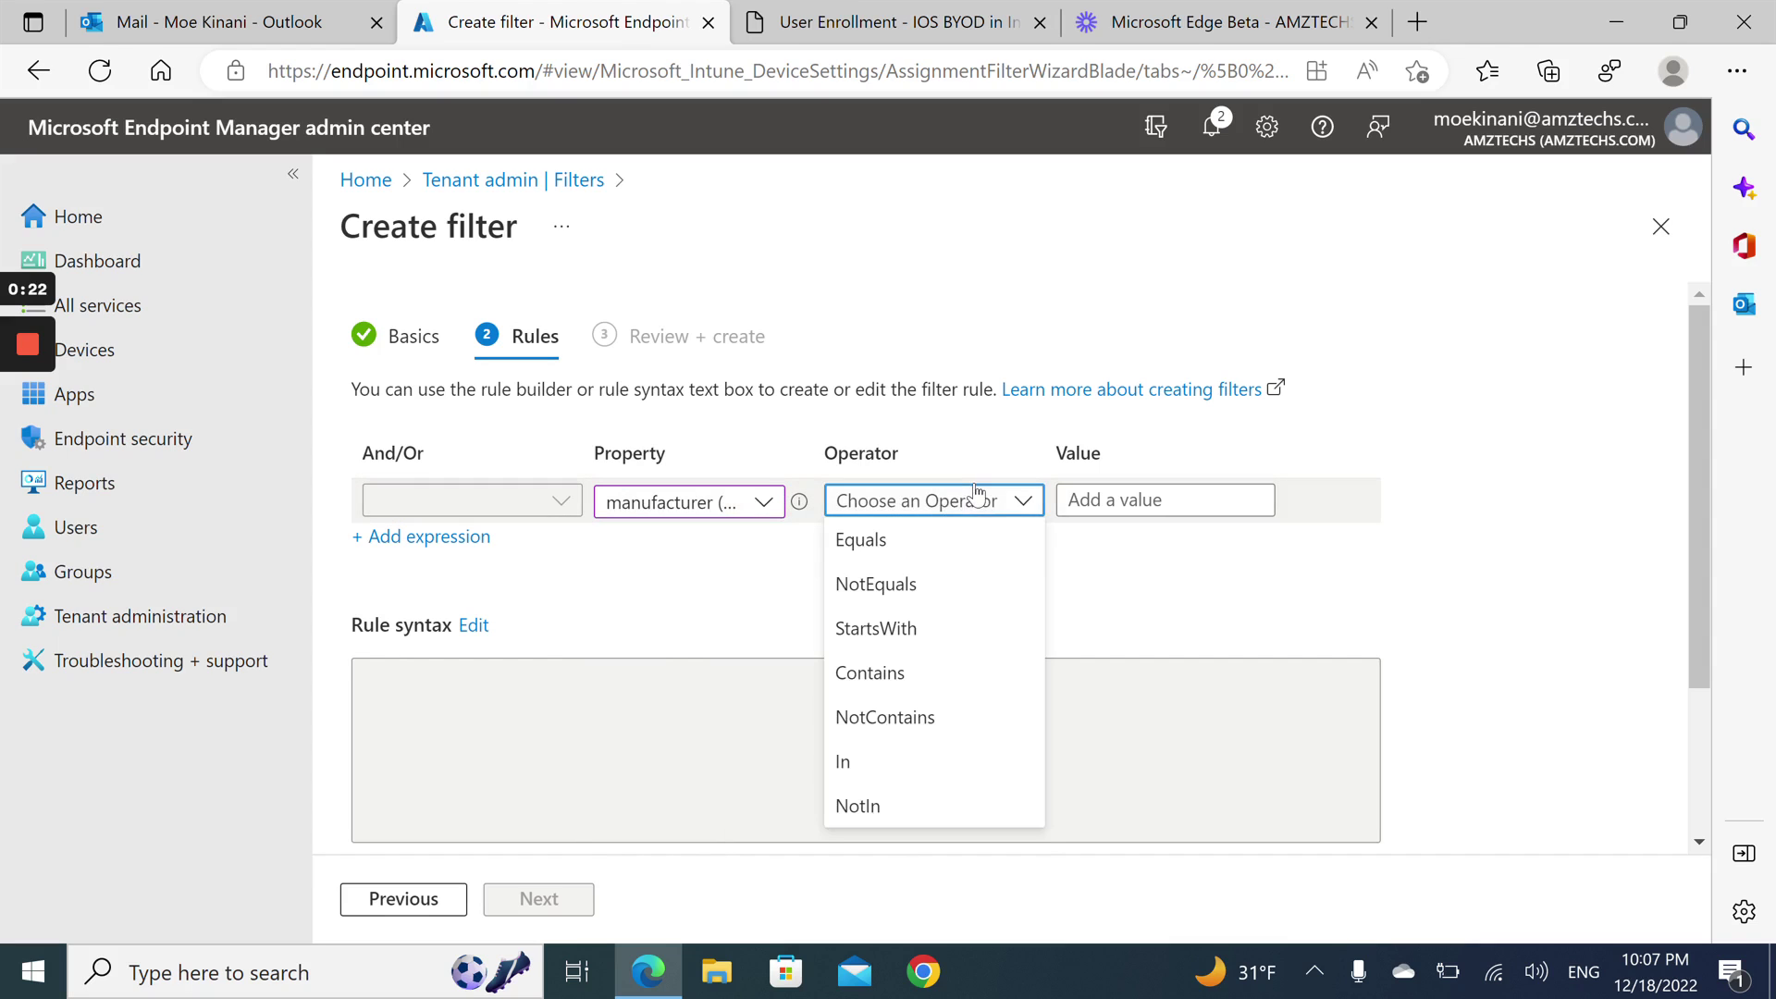
pyautogui.click(951, 539)
pyautogui.click(1090, 498)
pyautogui.write('Apple')
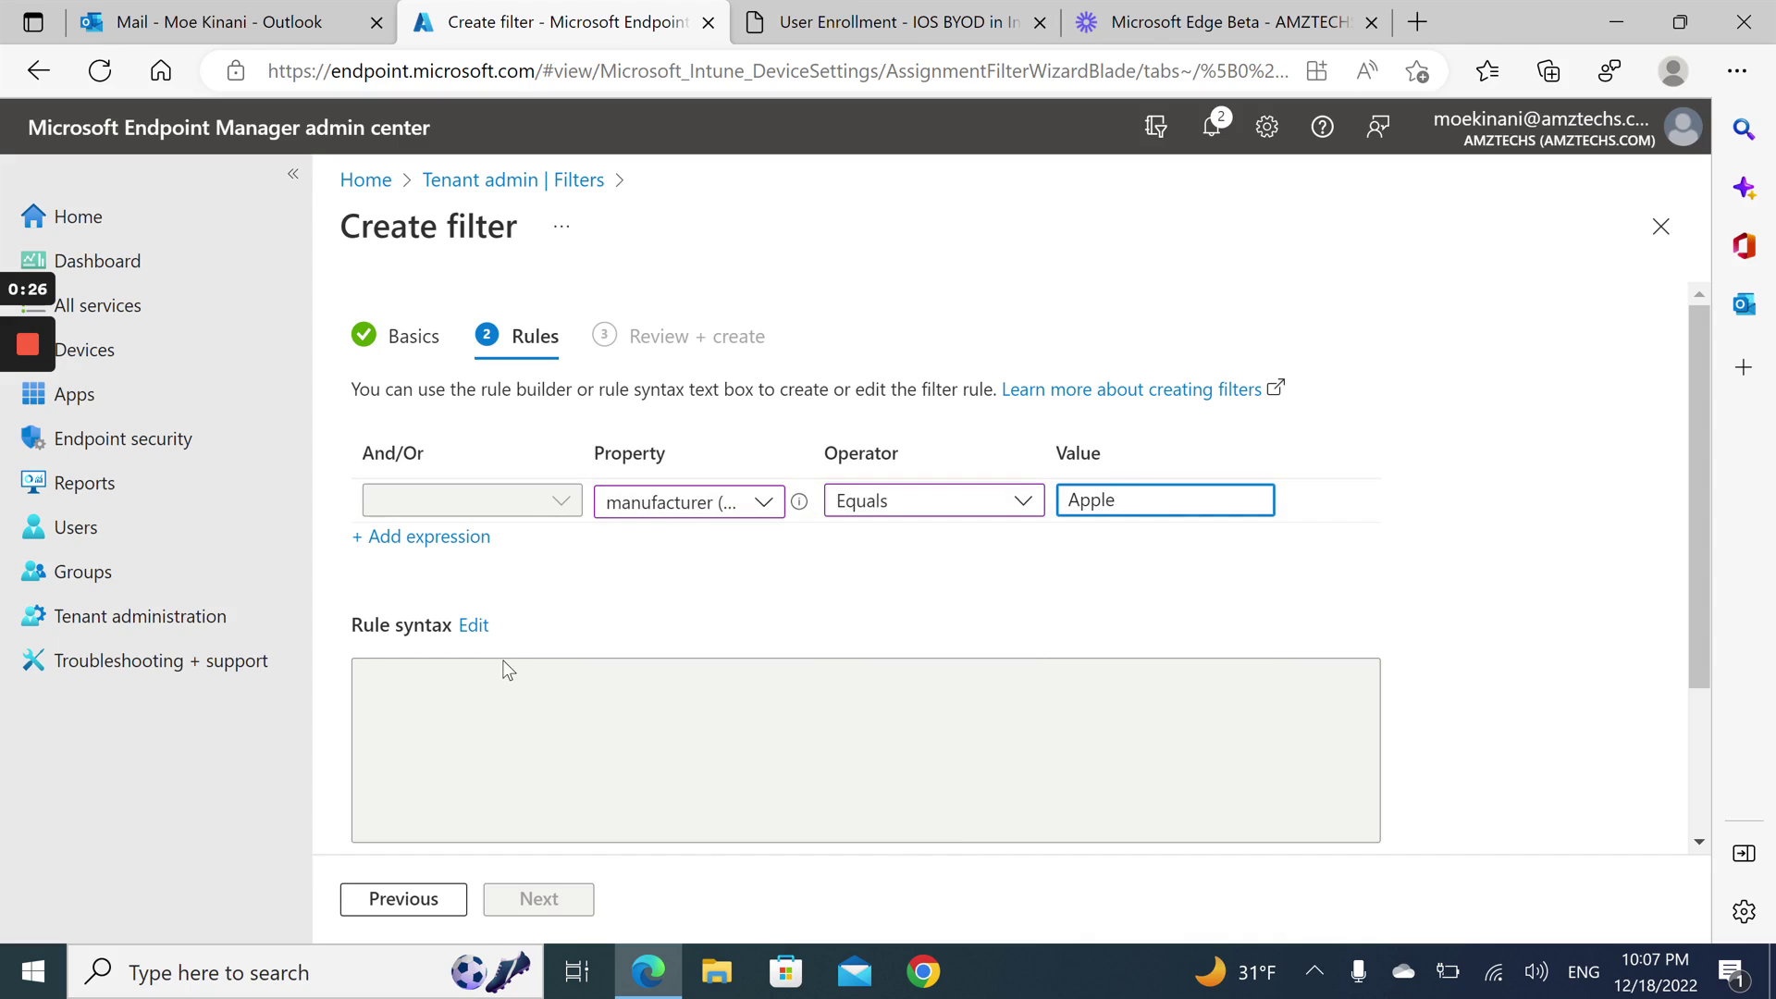
# - Add a second rule, joined with And: deviceOwnership Equals Personal
pyautogui.click(453, 539)
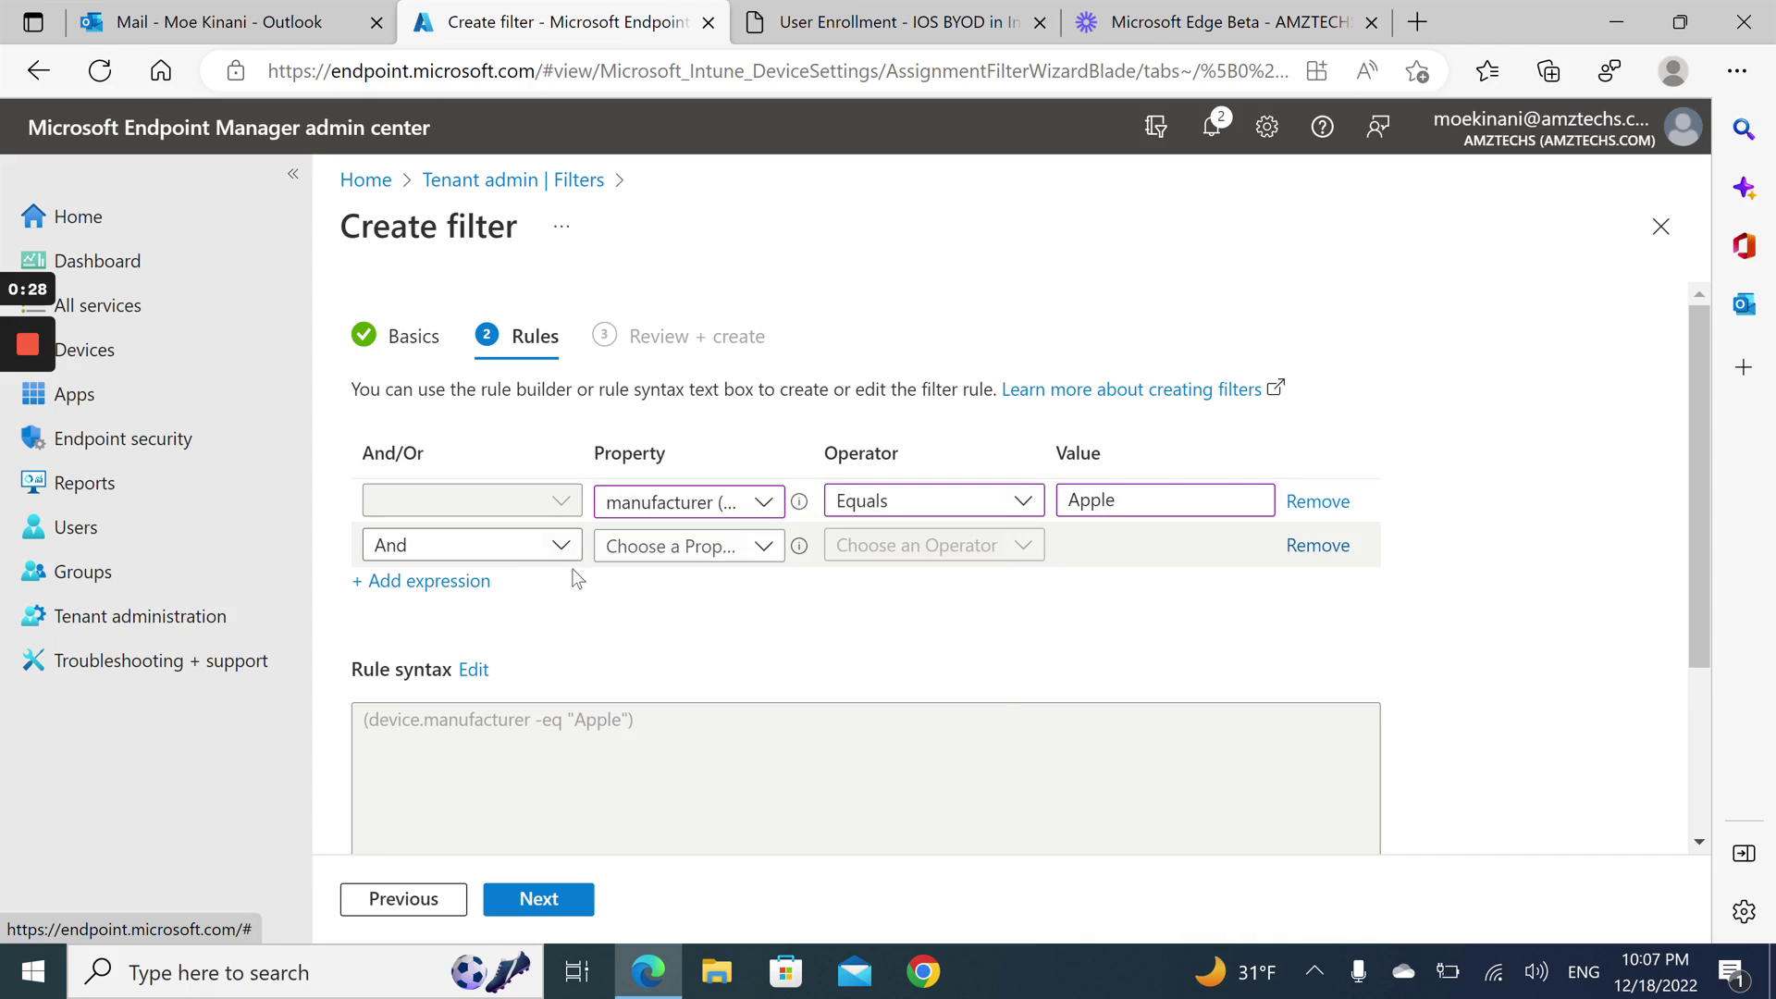
pyautogui.click(652, 548)
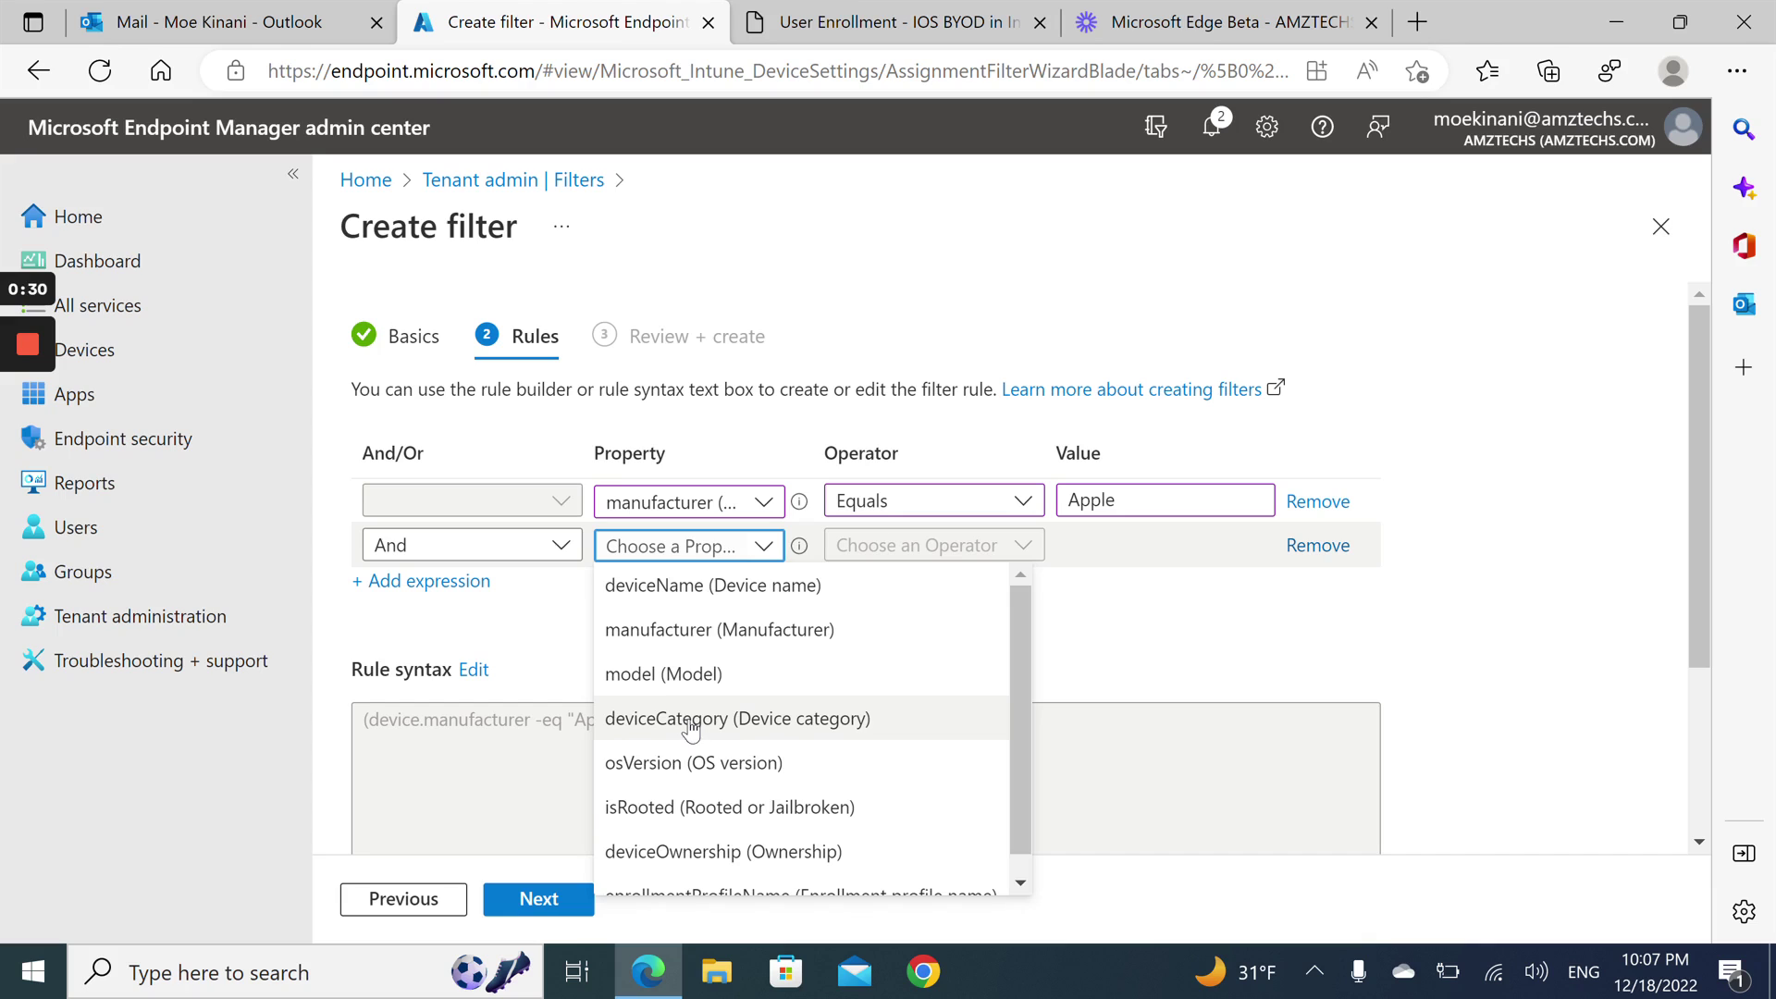
pyautogui.scroll(-1, 692, 730)
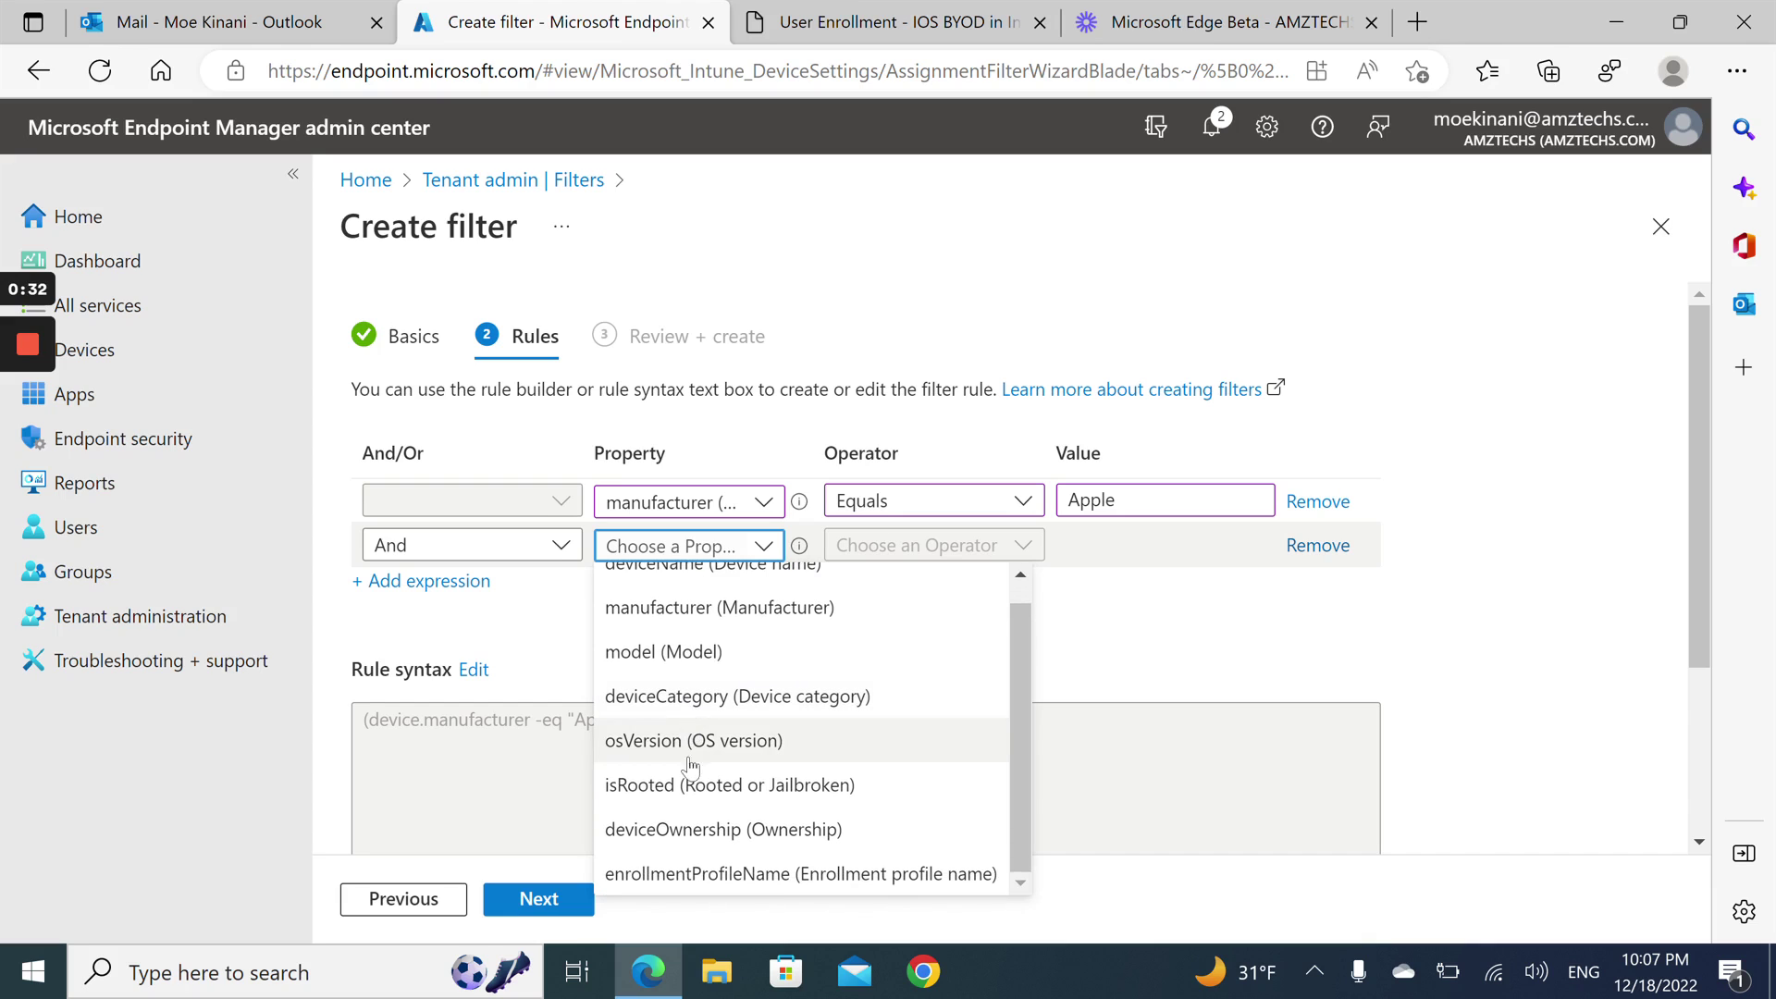
pyautogui.click(694, 829)
pyautogui.click(959, 548)
pyautogui.click(941, 586)
pyautogui.click(1088, 547)
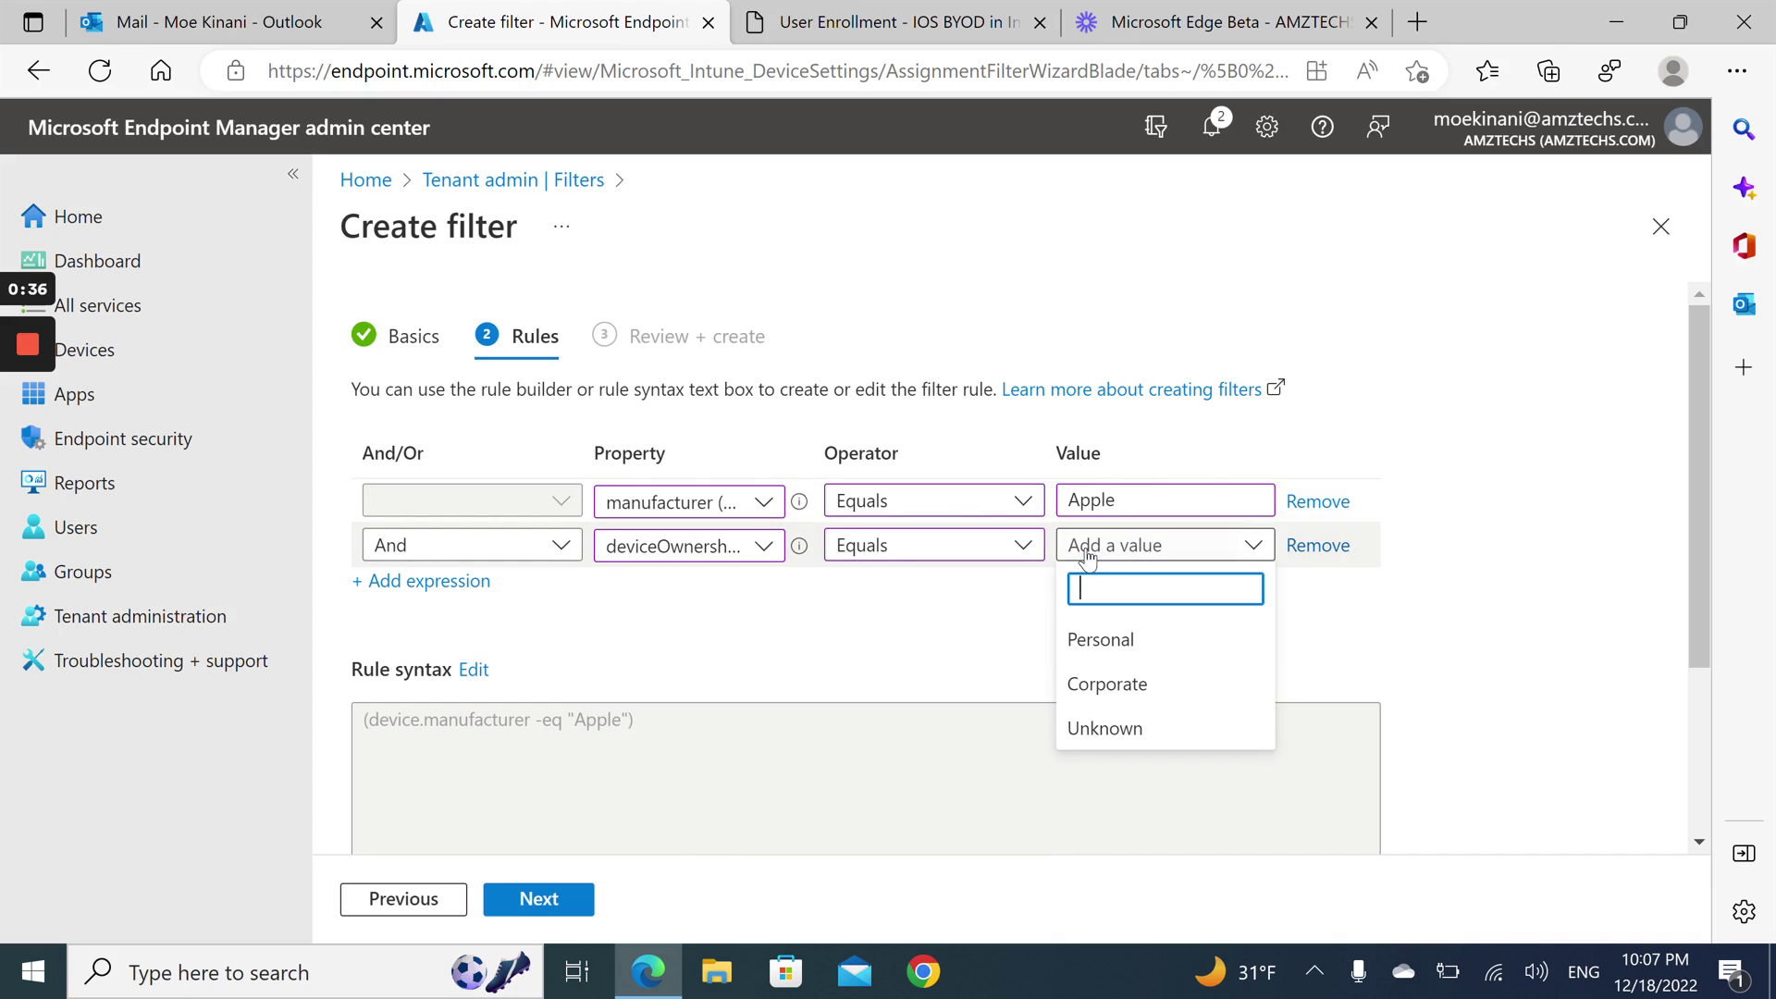
pyautogui.click(1101, 636)
# - Review and create the Personal IOS Devices filter
pyautogui.click(544, 900)
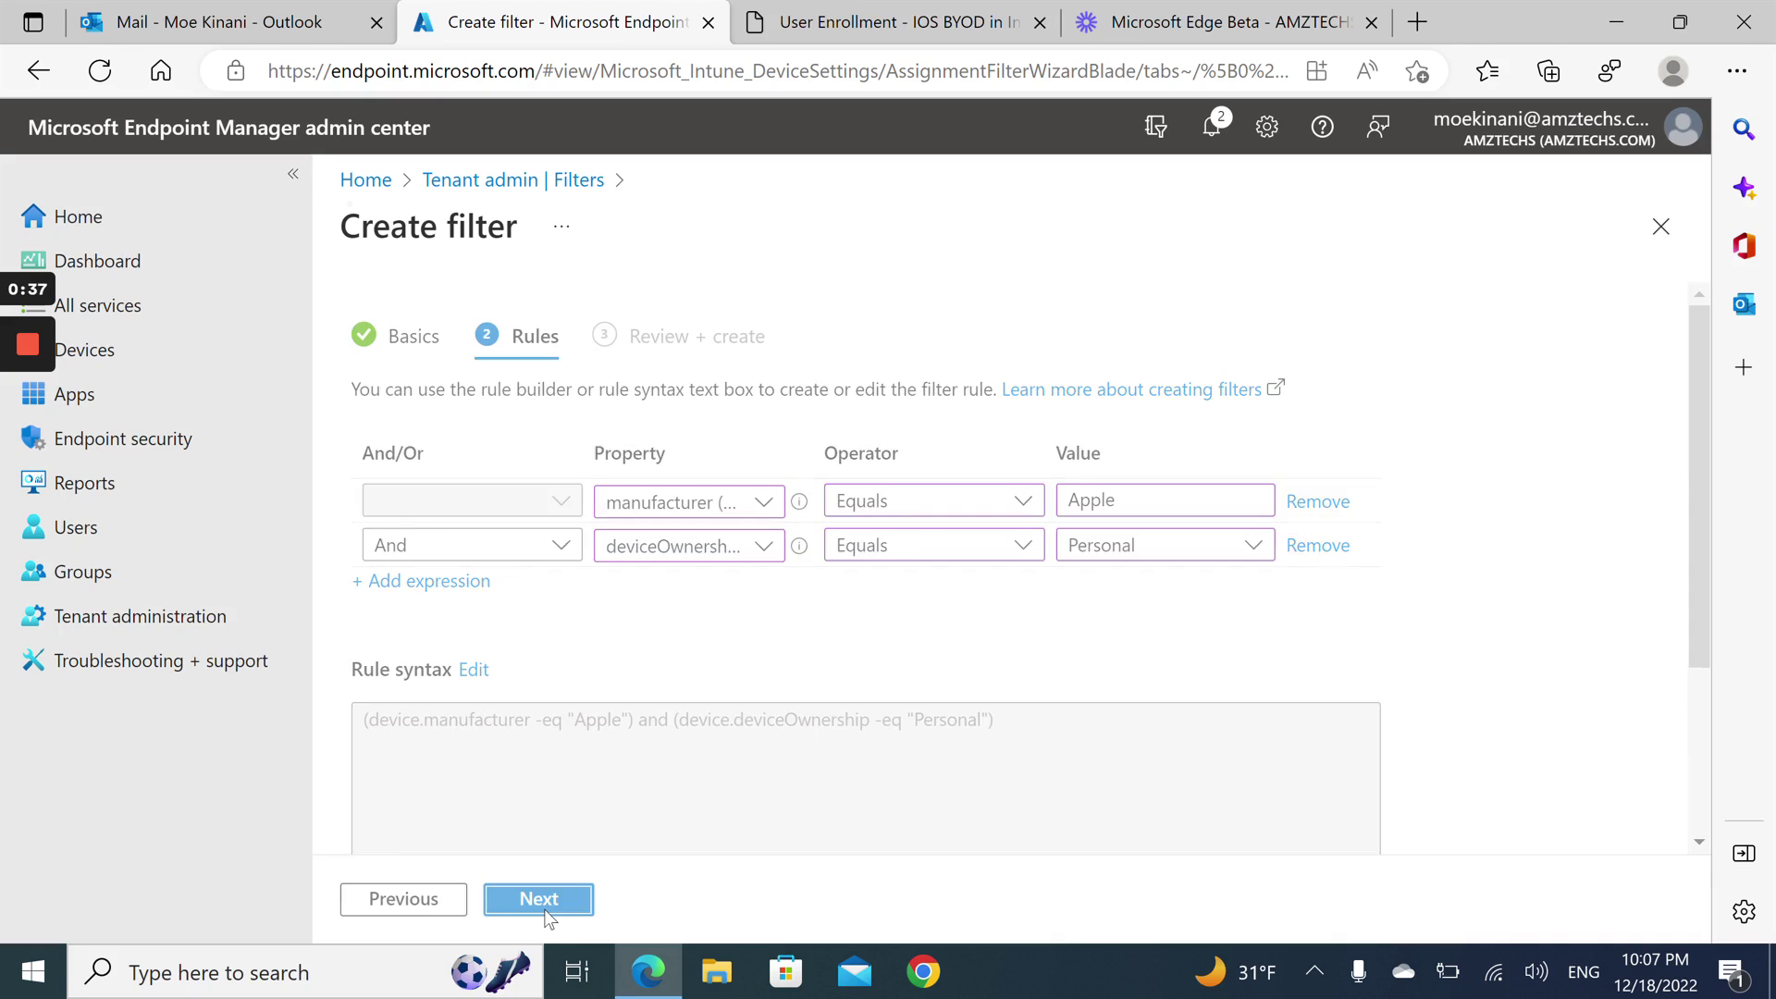
pyautogui.click(548, 911)
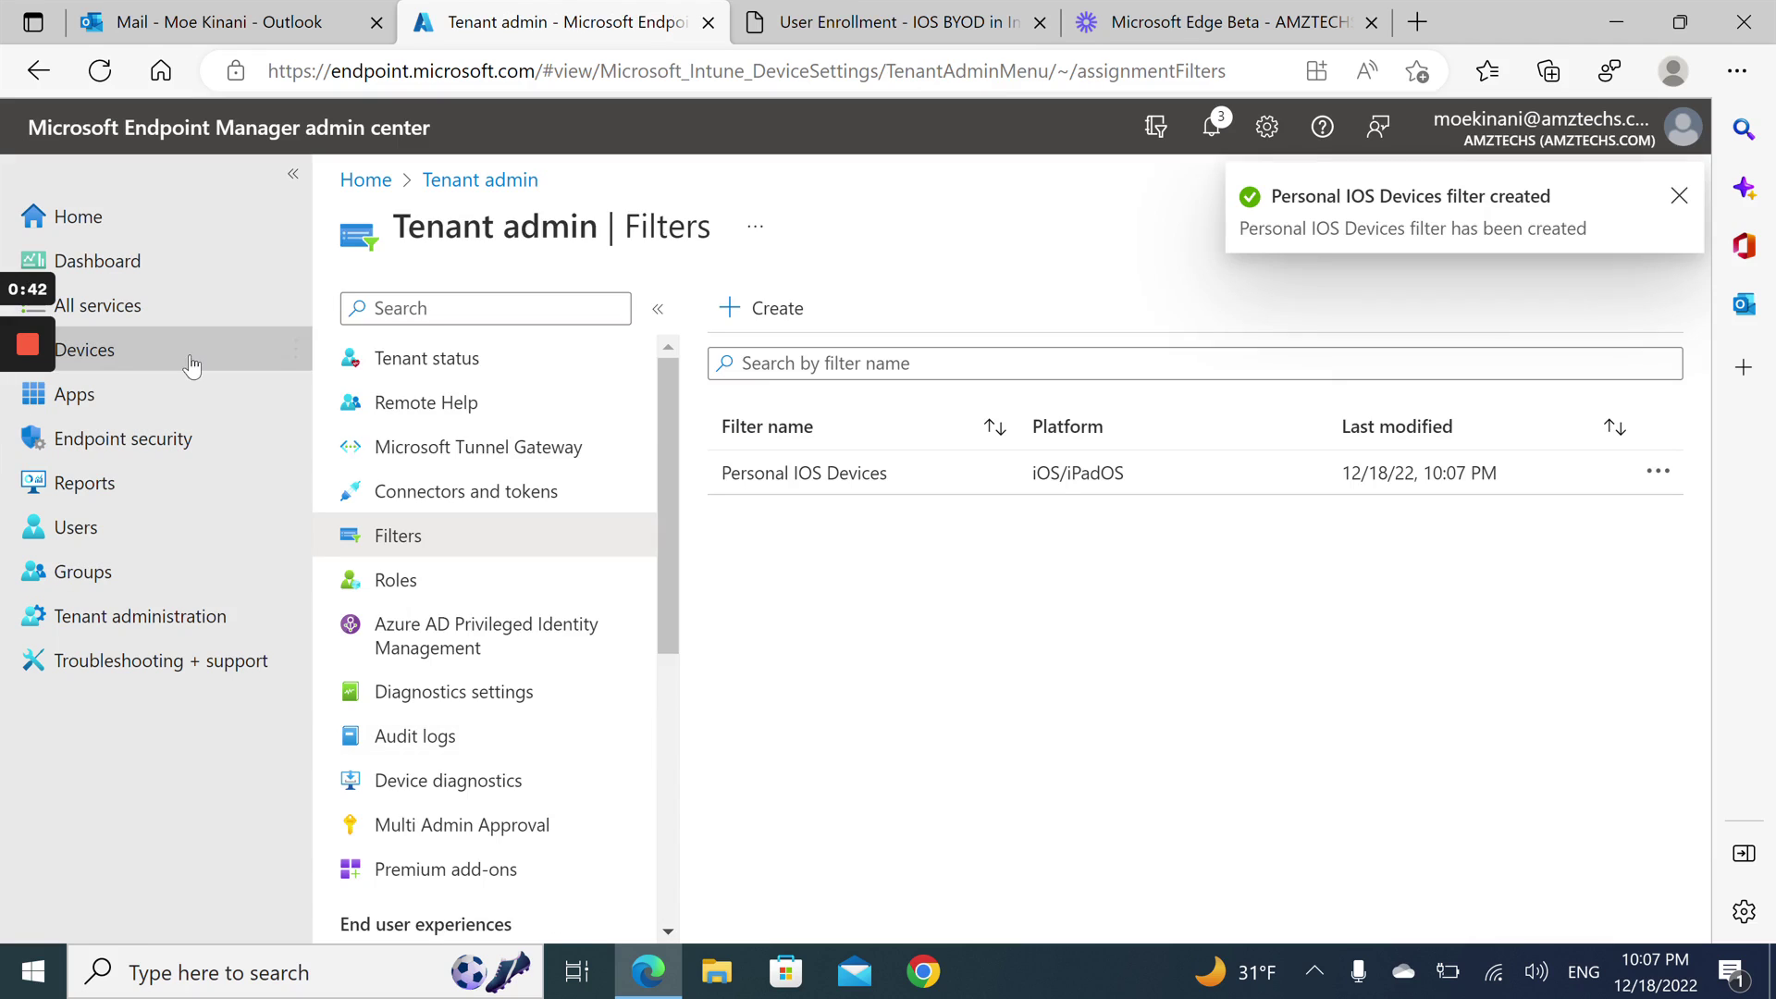
pyautogui.click(105, 369)
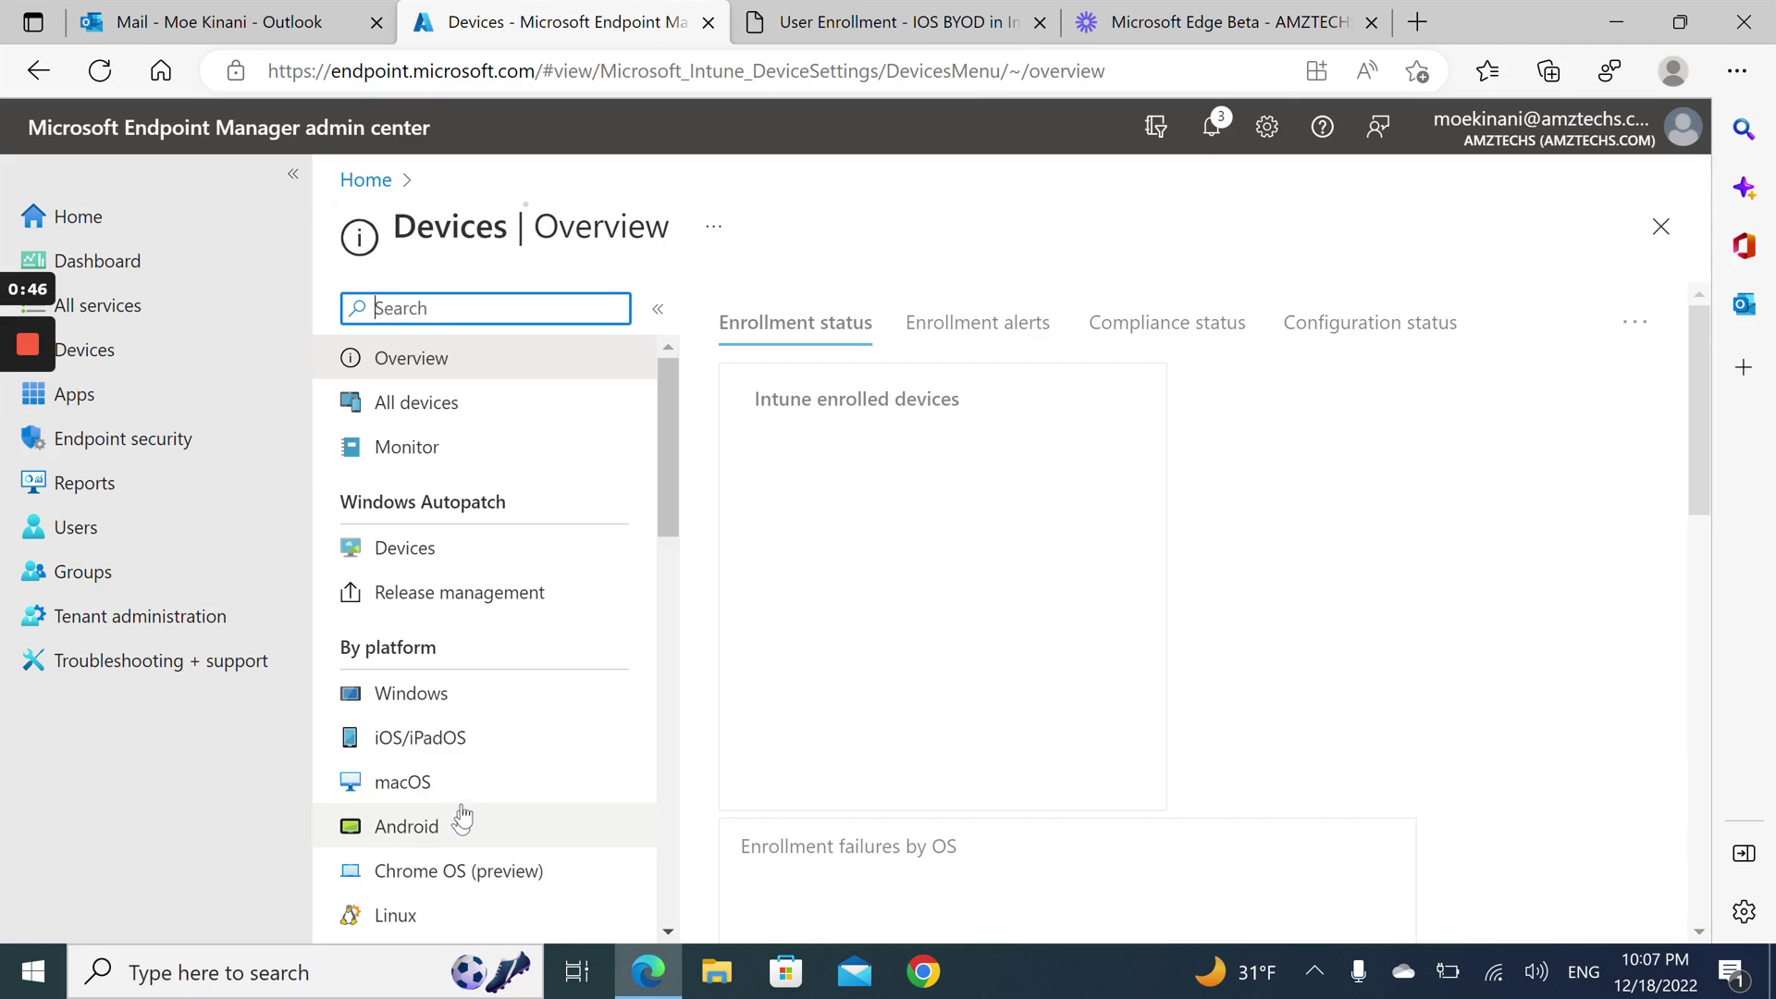
# - Create an iOS compliance policy named 'Personal Compliance Policy' and move past Basics
pyautogui.click(458, 739)
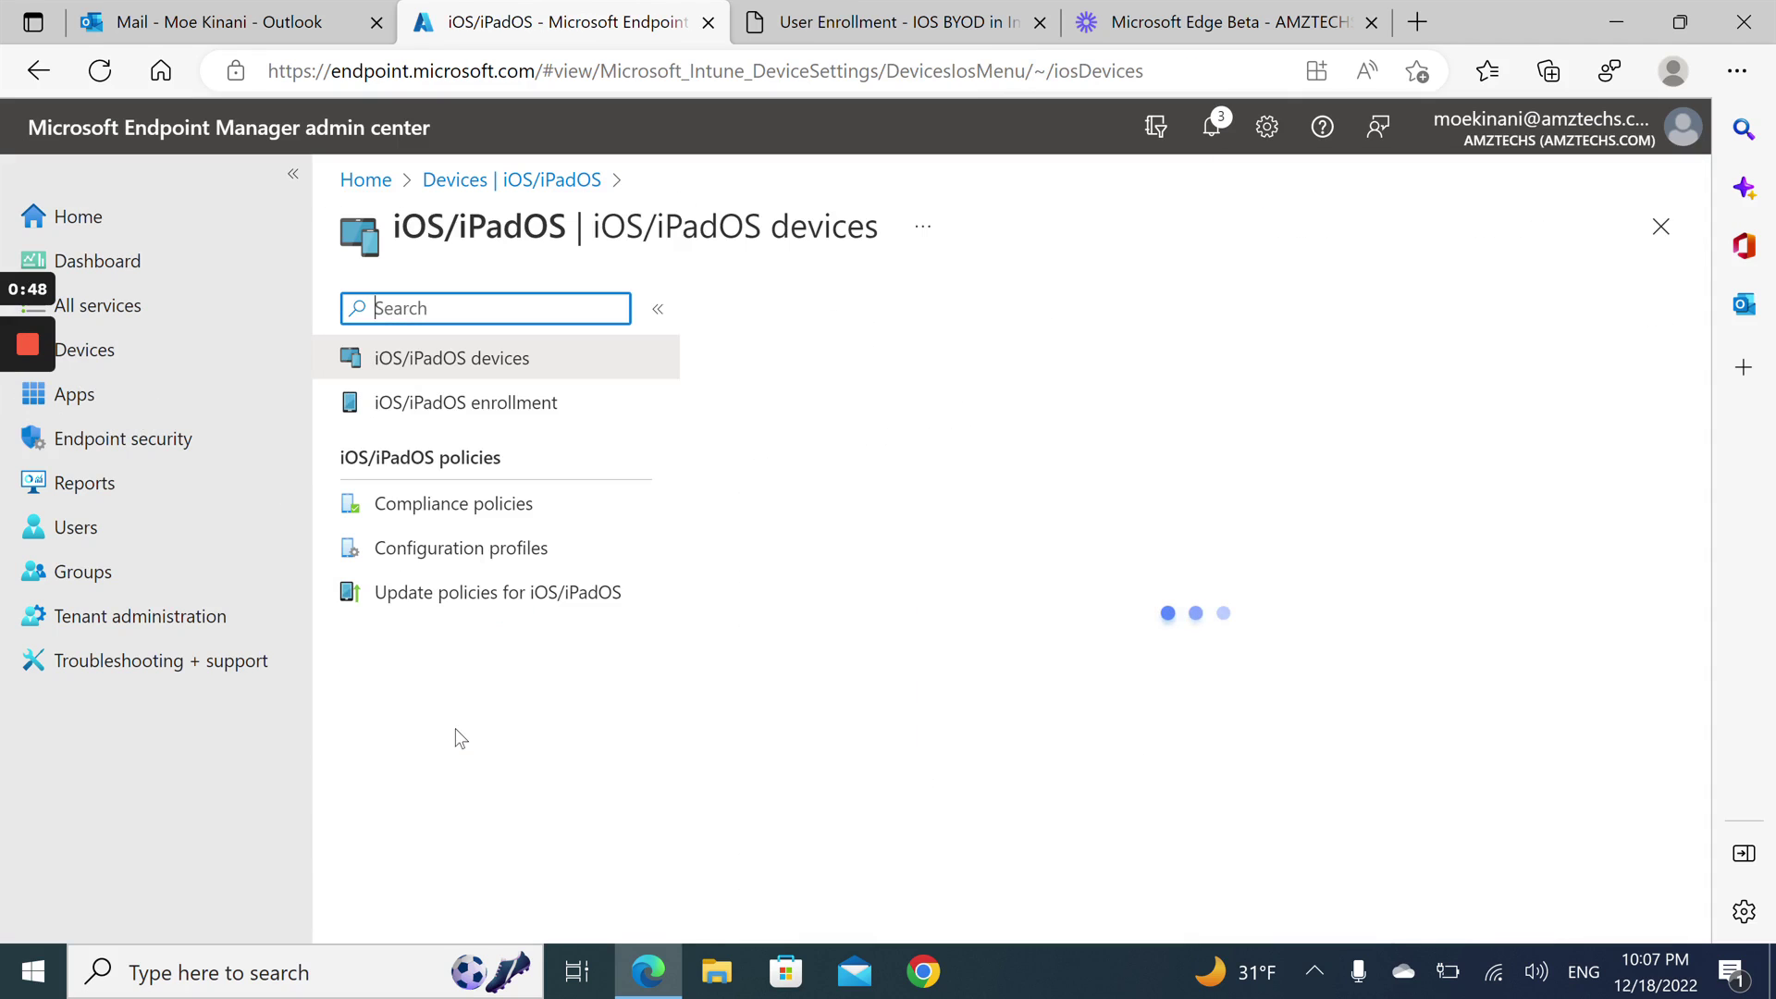
pyautogui.click(467, 505)
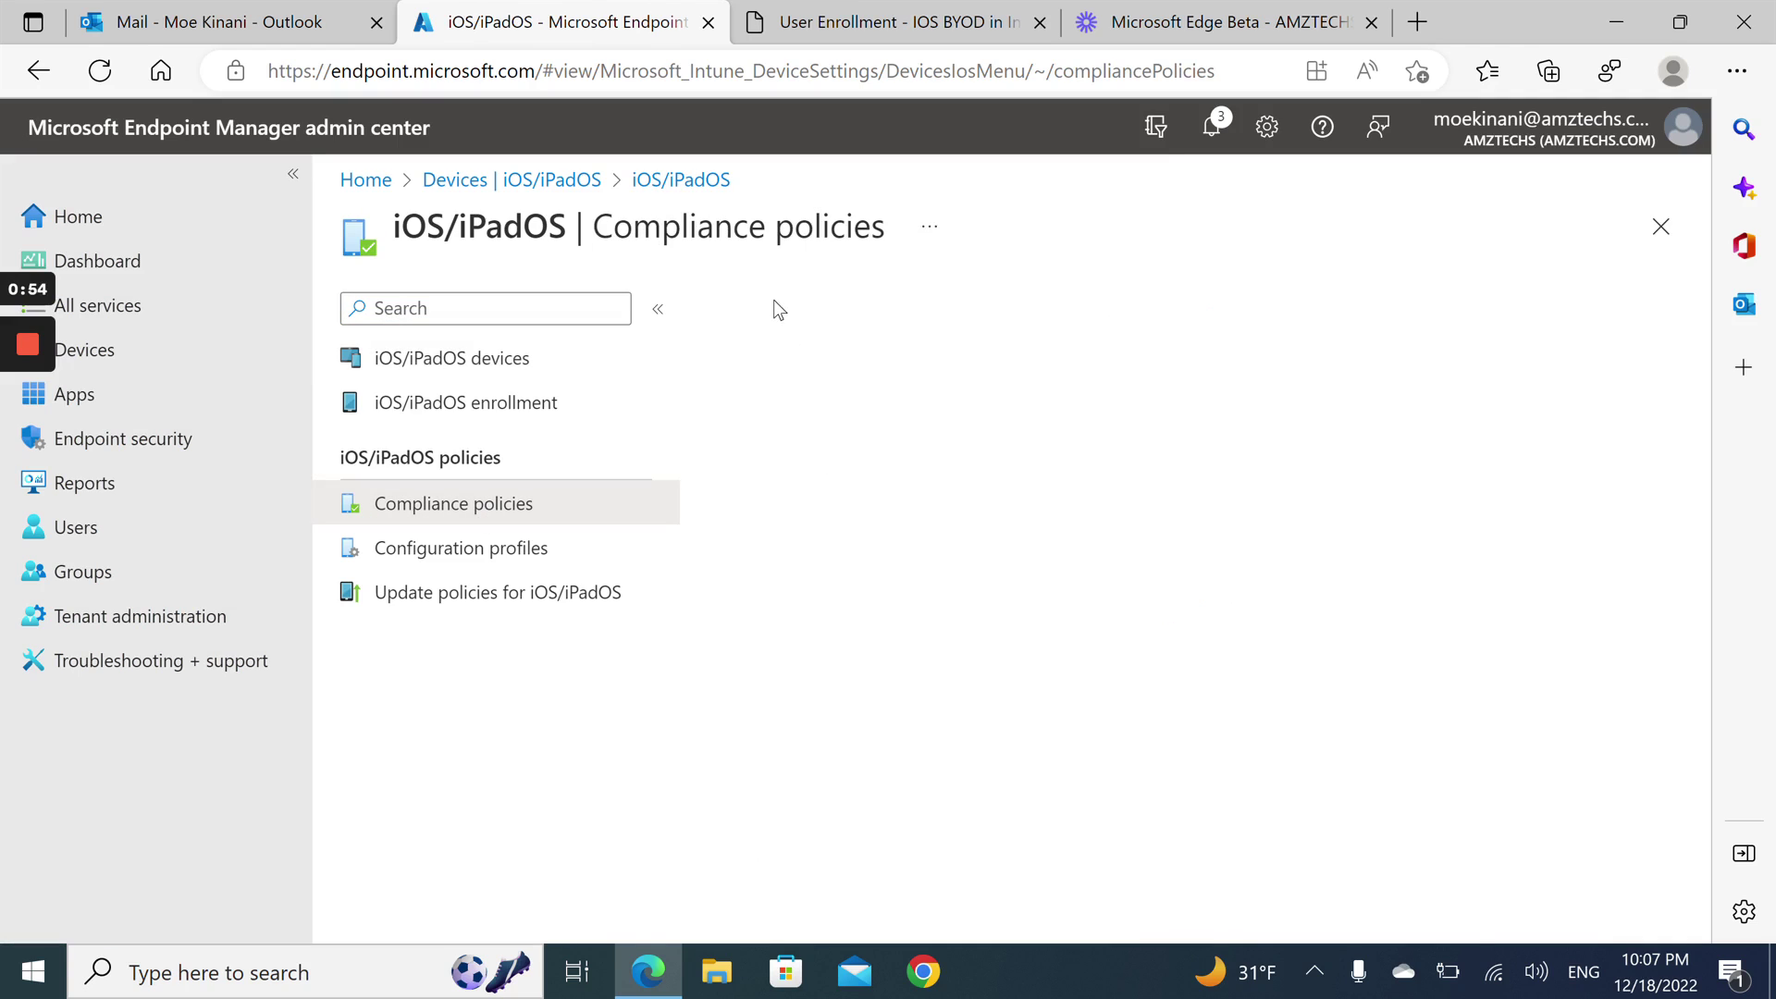
pyautogui.click(813, 342)
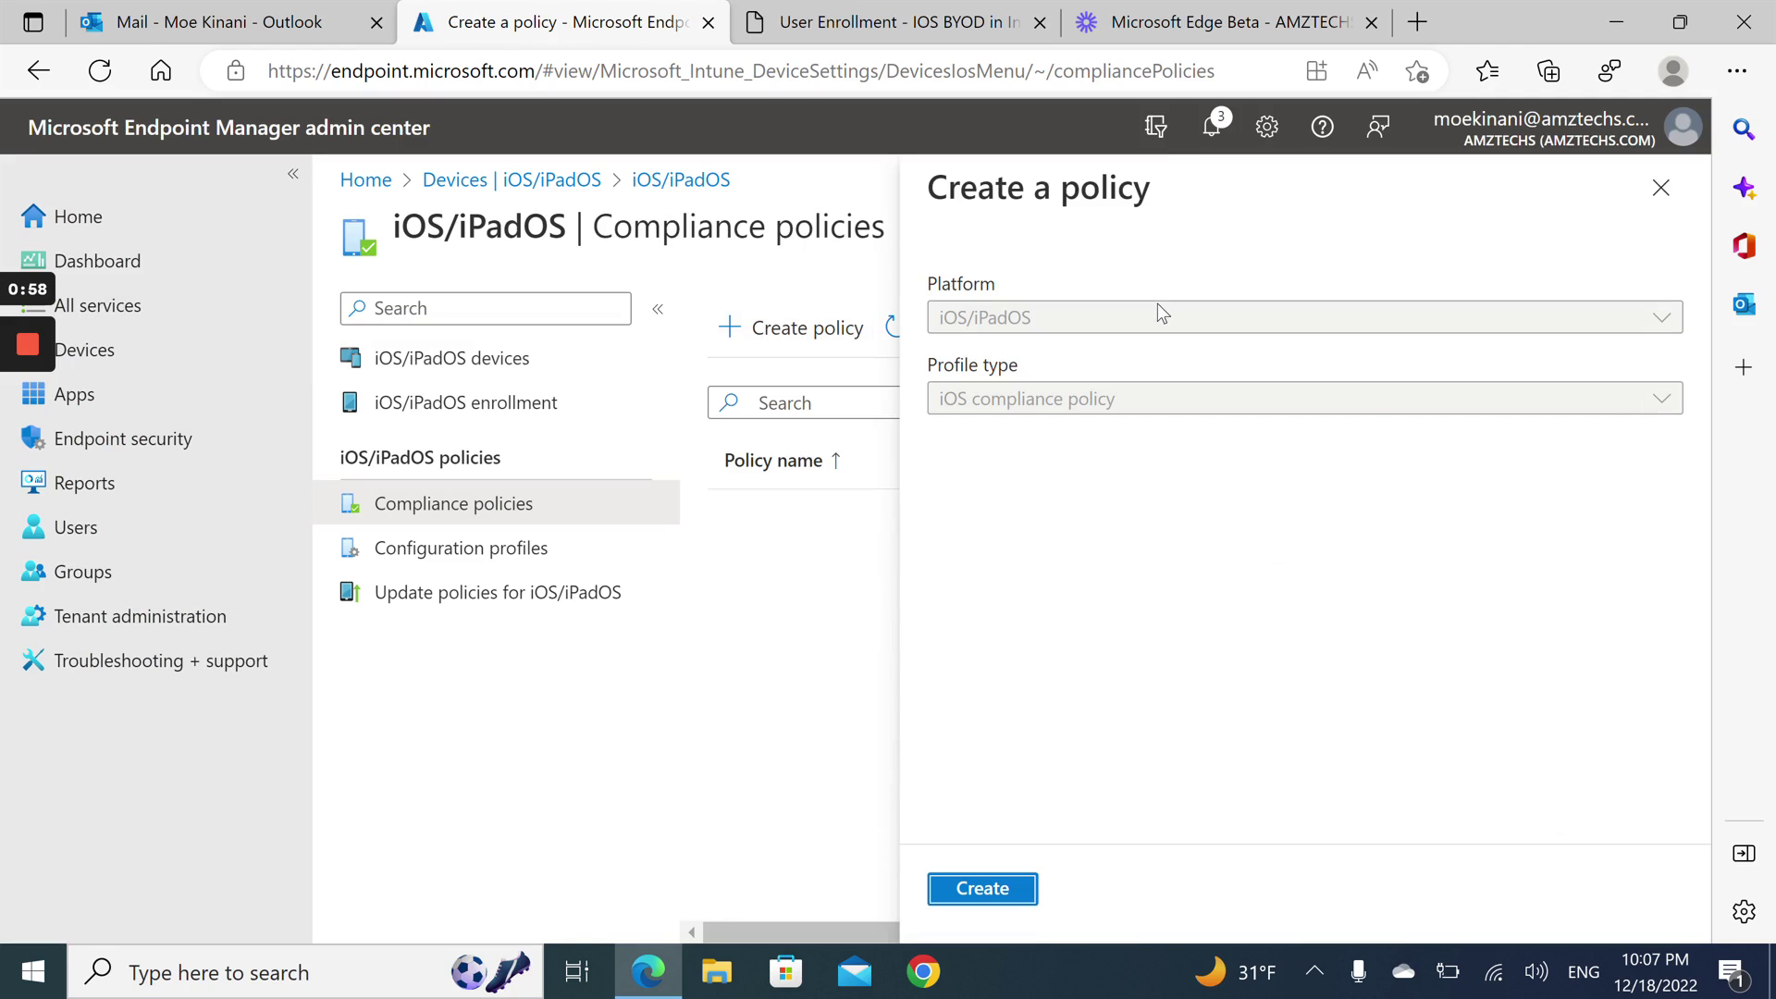
pyautogui.click(982, 893)
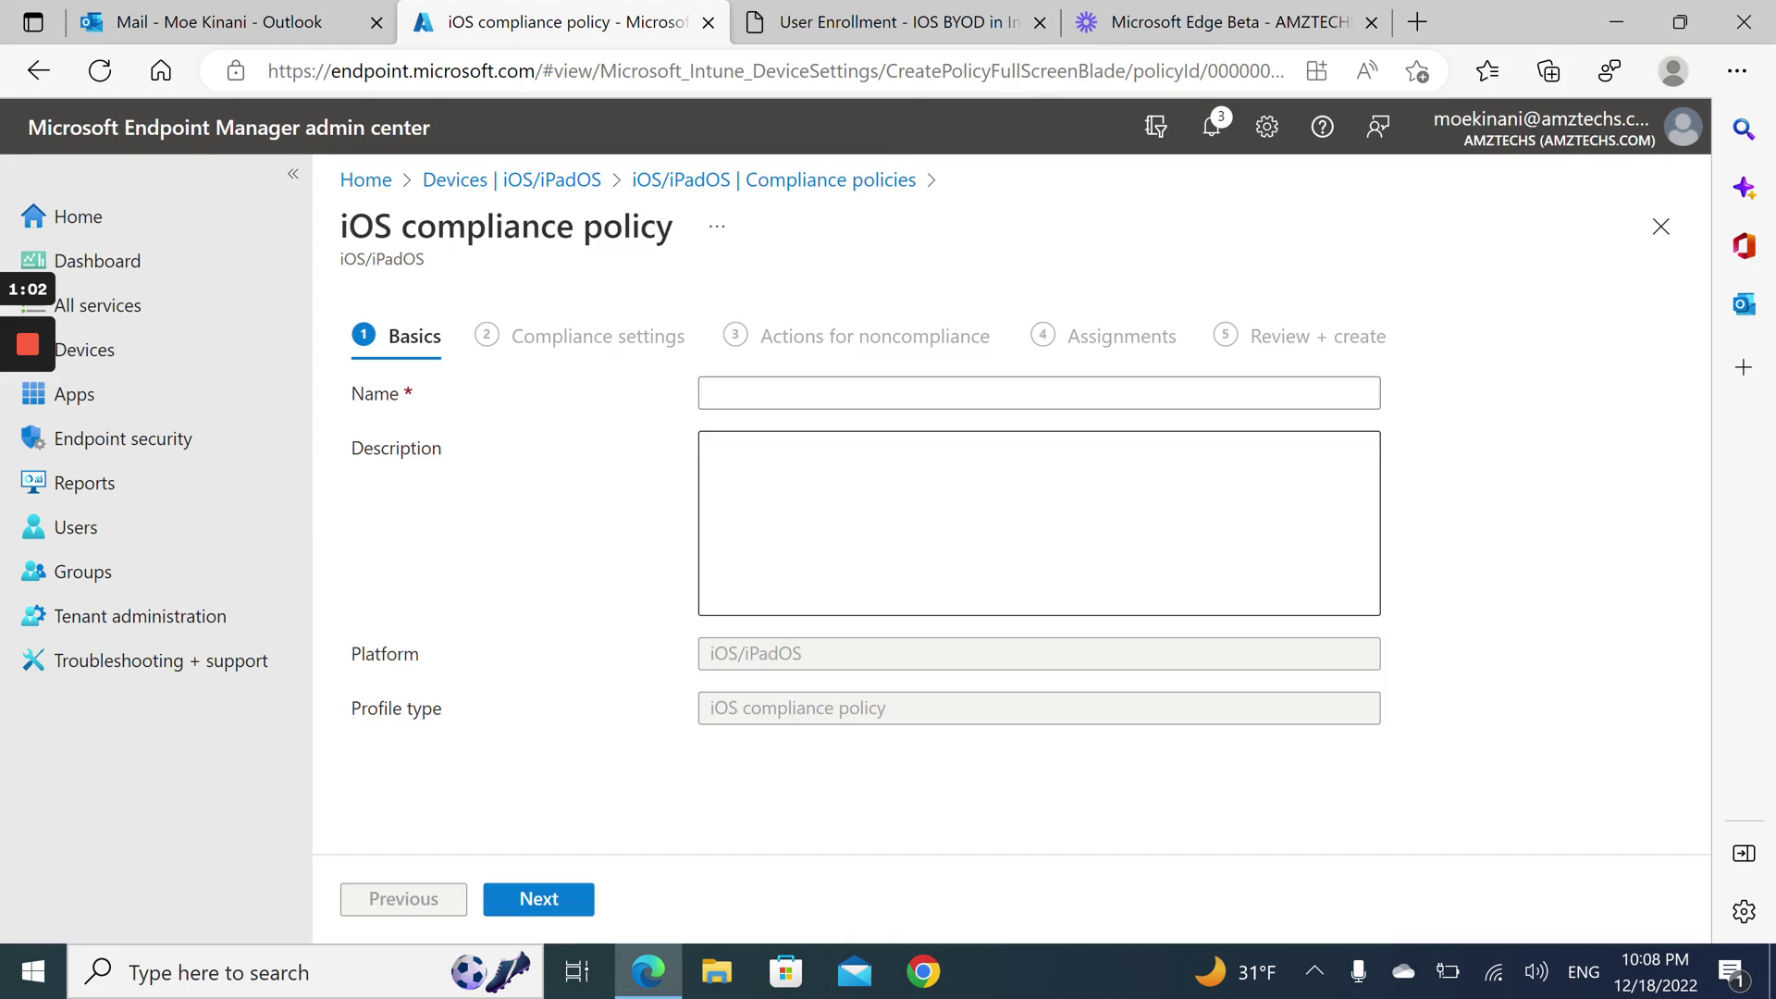
pyautogui.click(765, 394)
pyautogui.write('P')
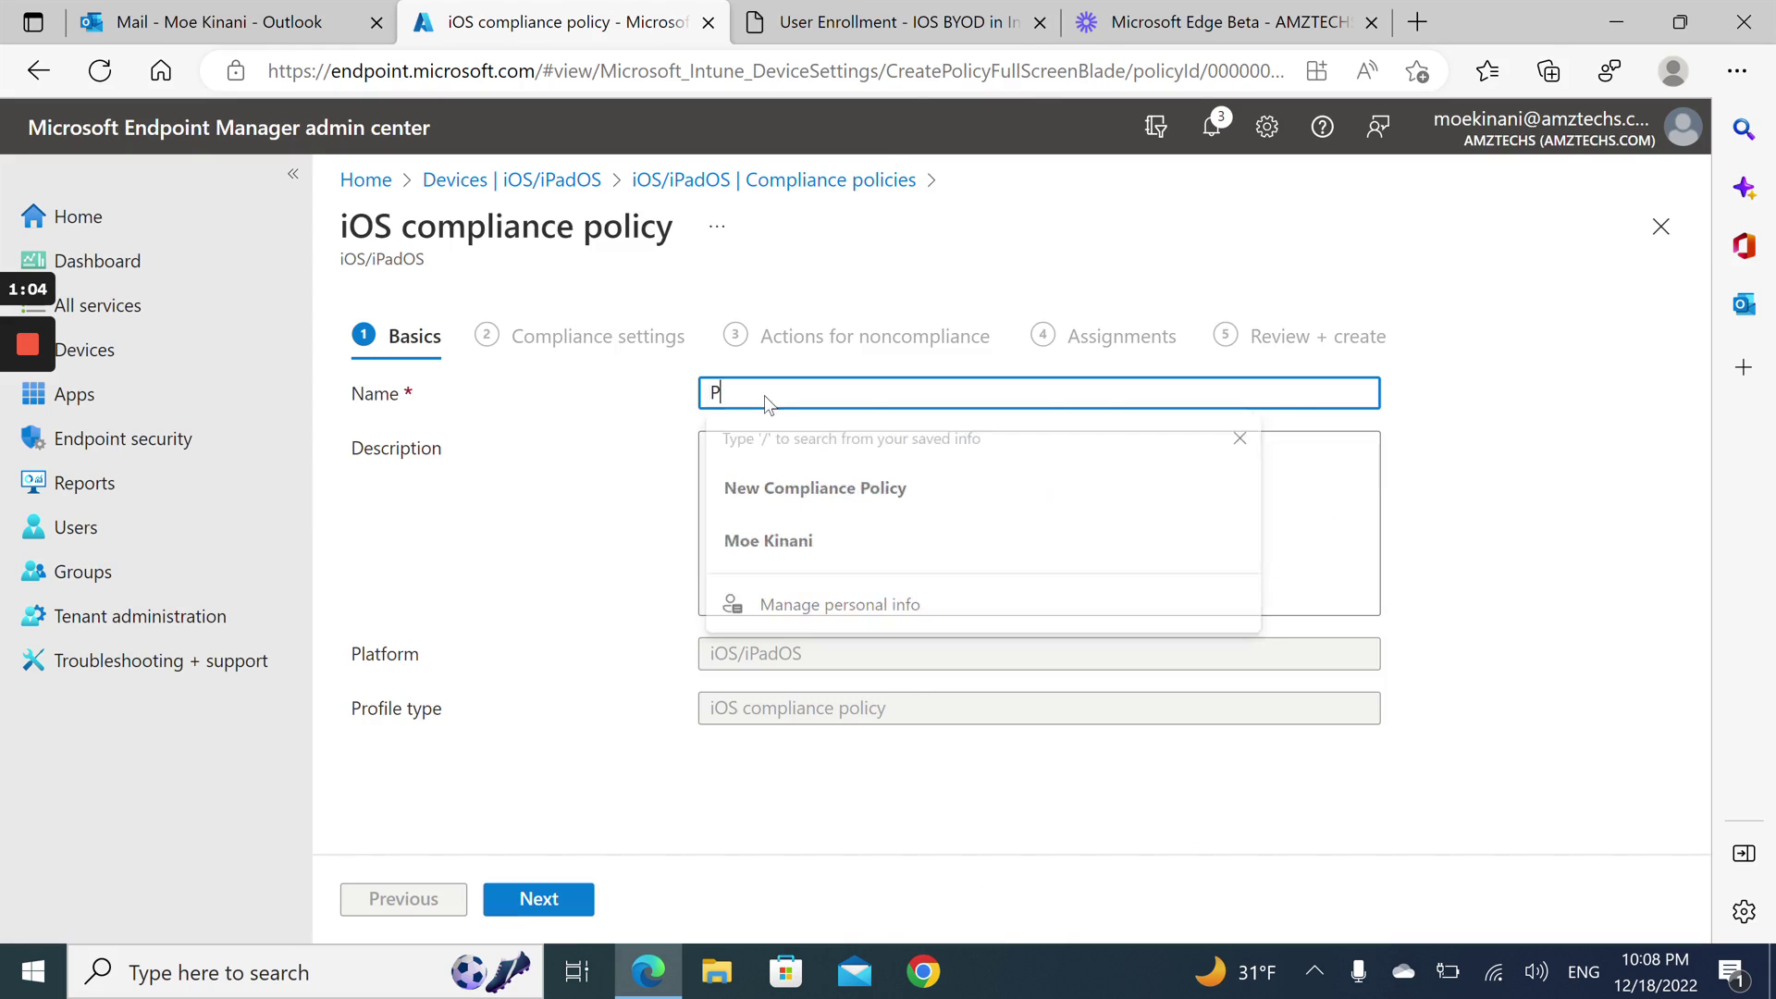
pyautogui.write('ersonal Comp')
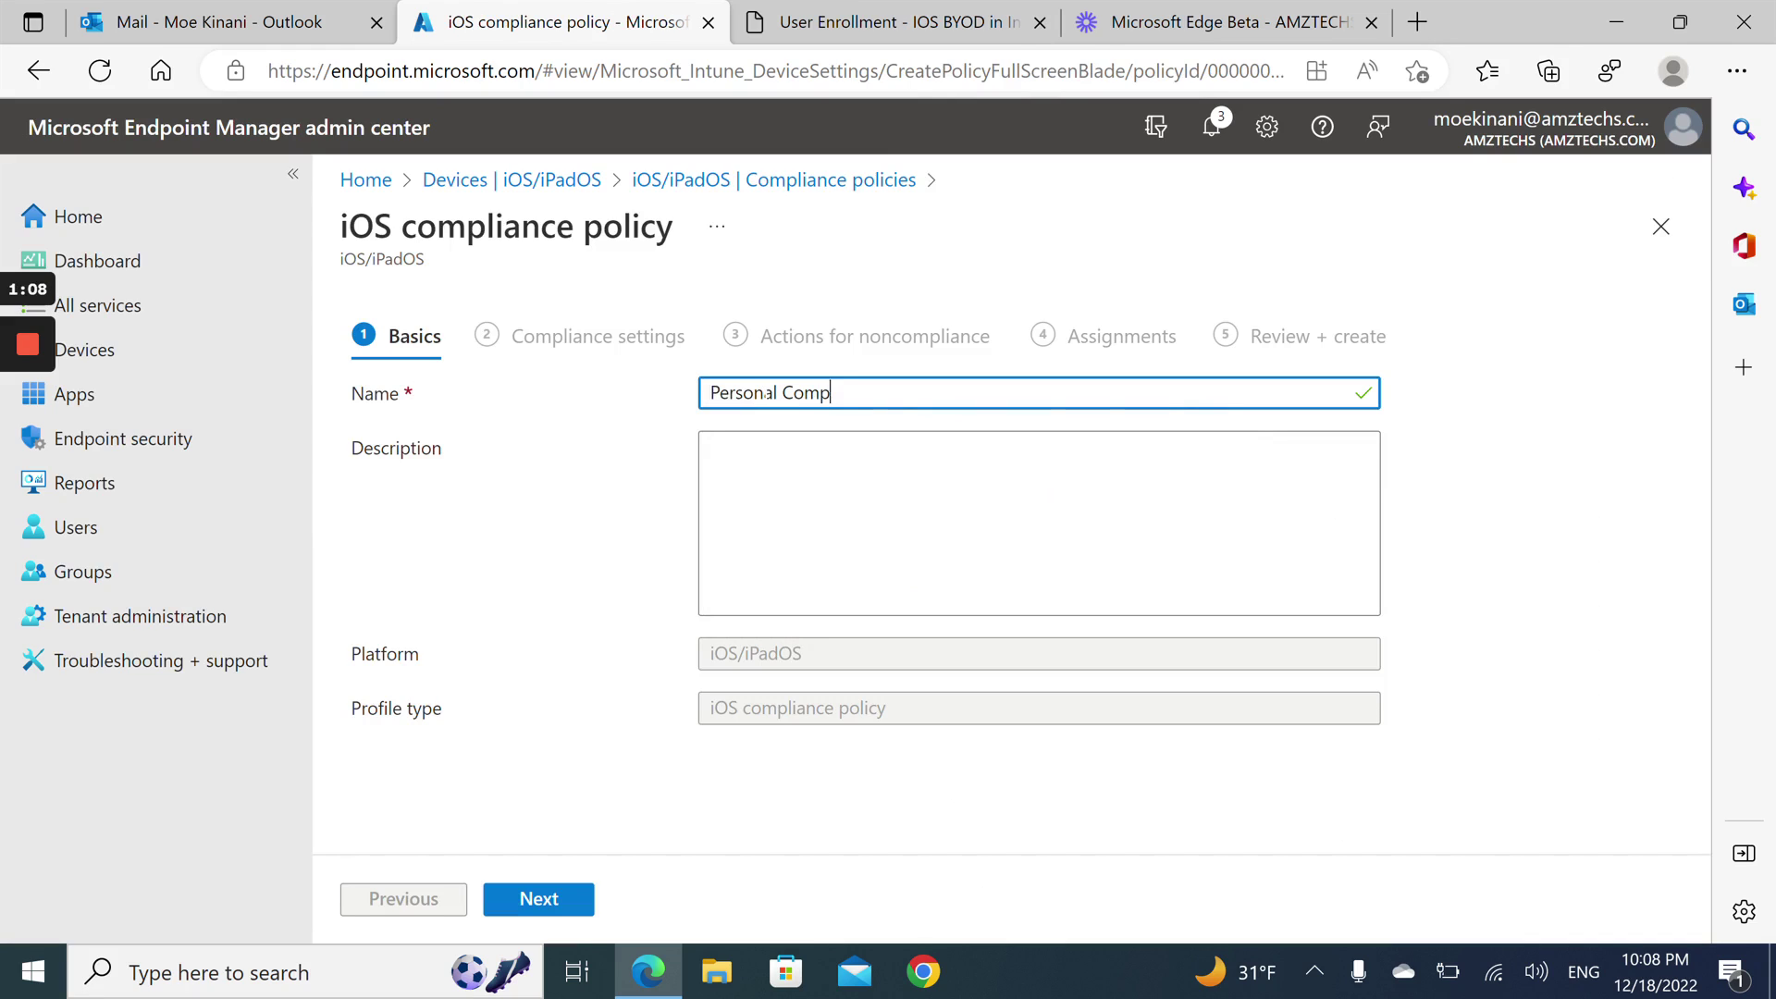
pyautogui.write('liance Policy')
pyautogui.click(551, 914)
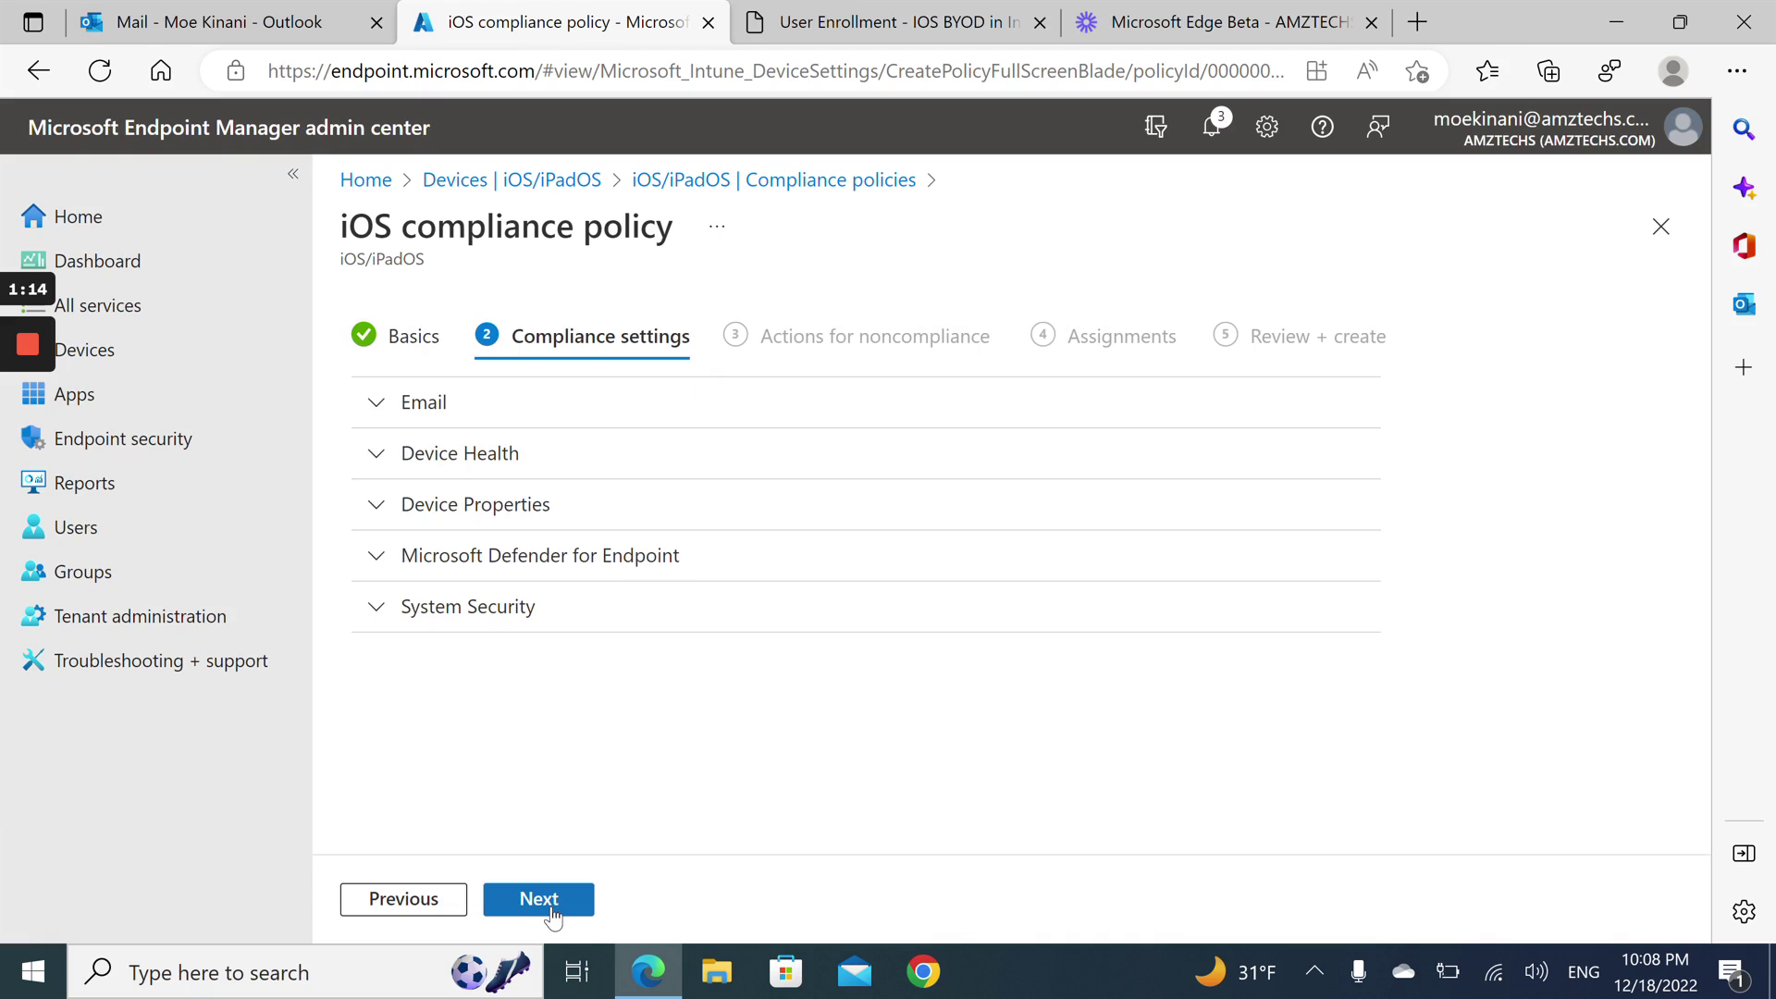
# - Set Jailbroken devices to Block under Device Health
pyautogui.click(579, 411)
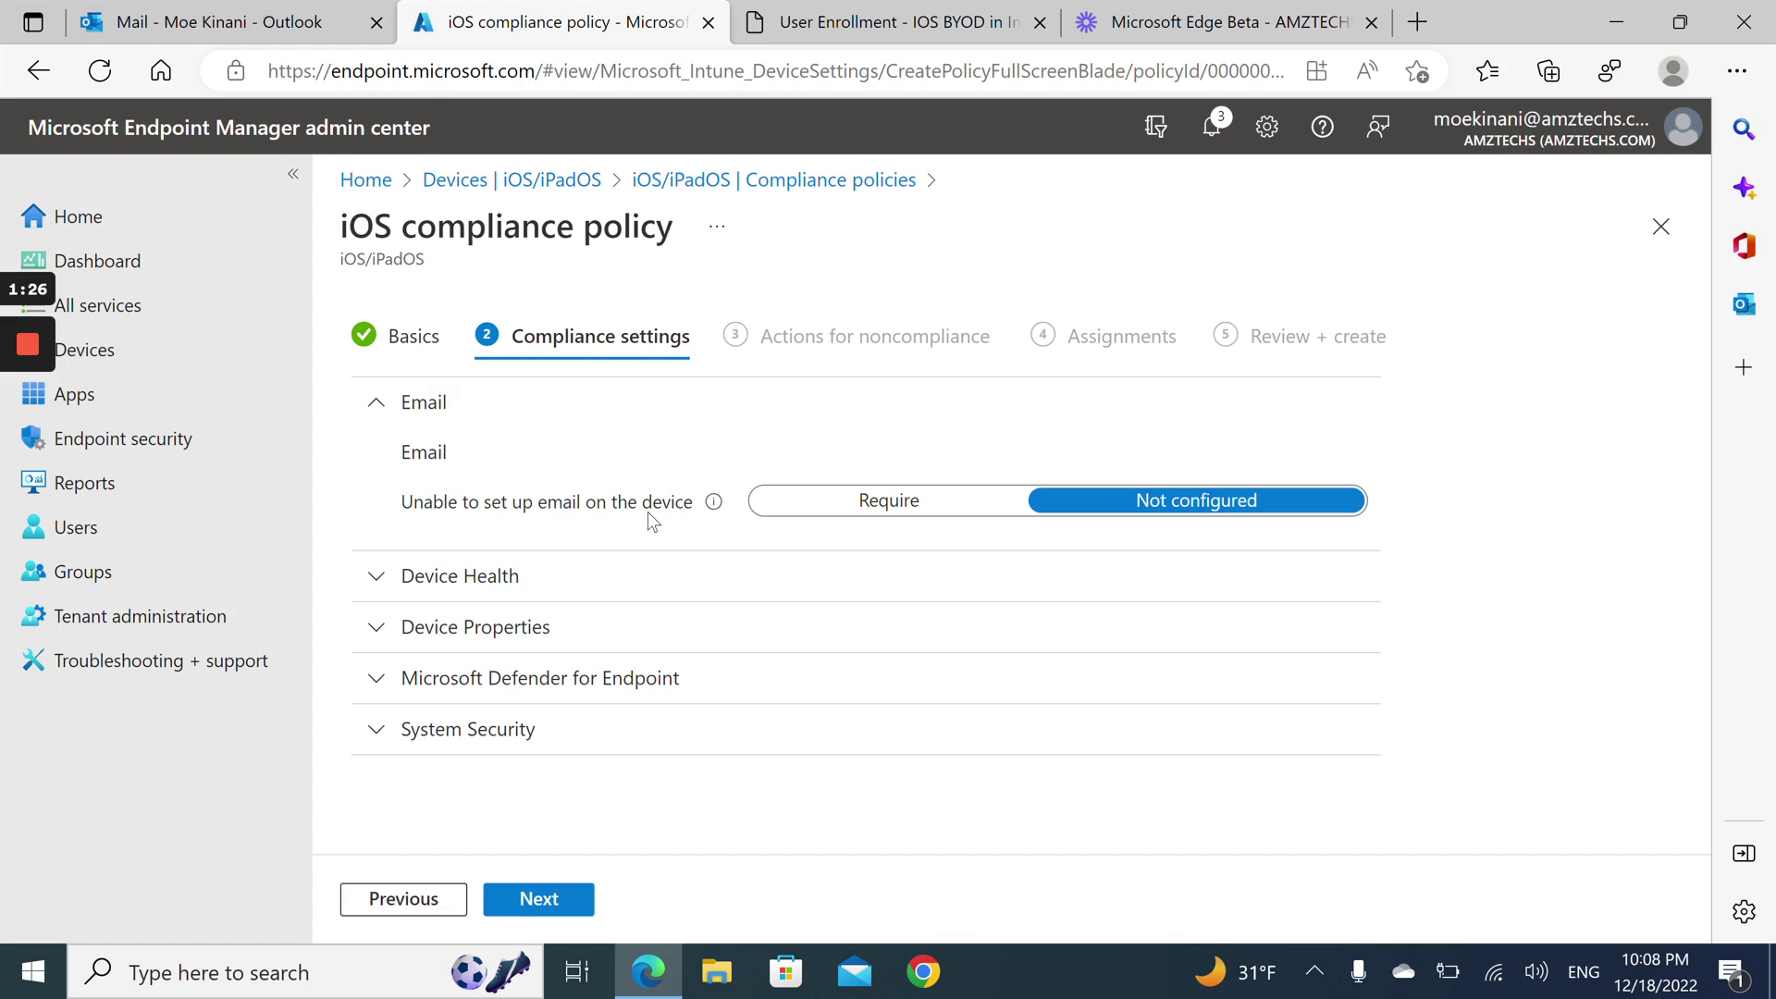
pyautogui.click(377, 404)
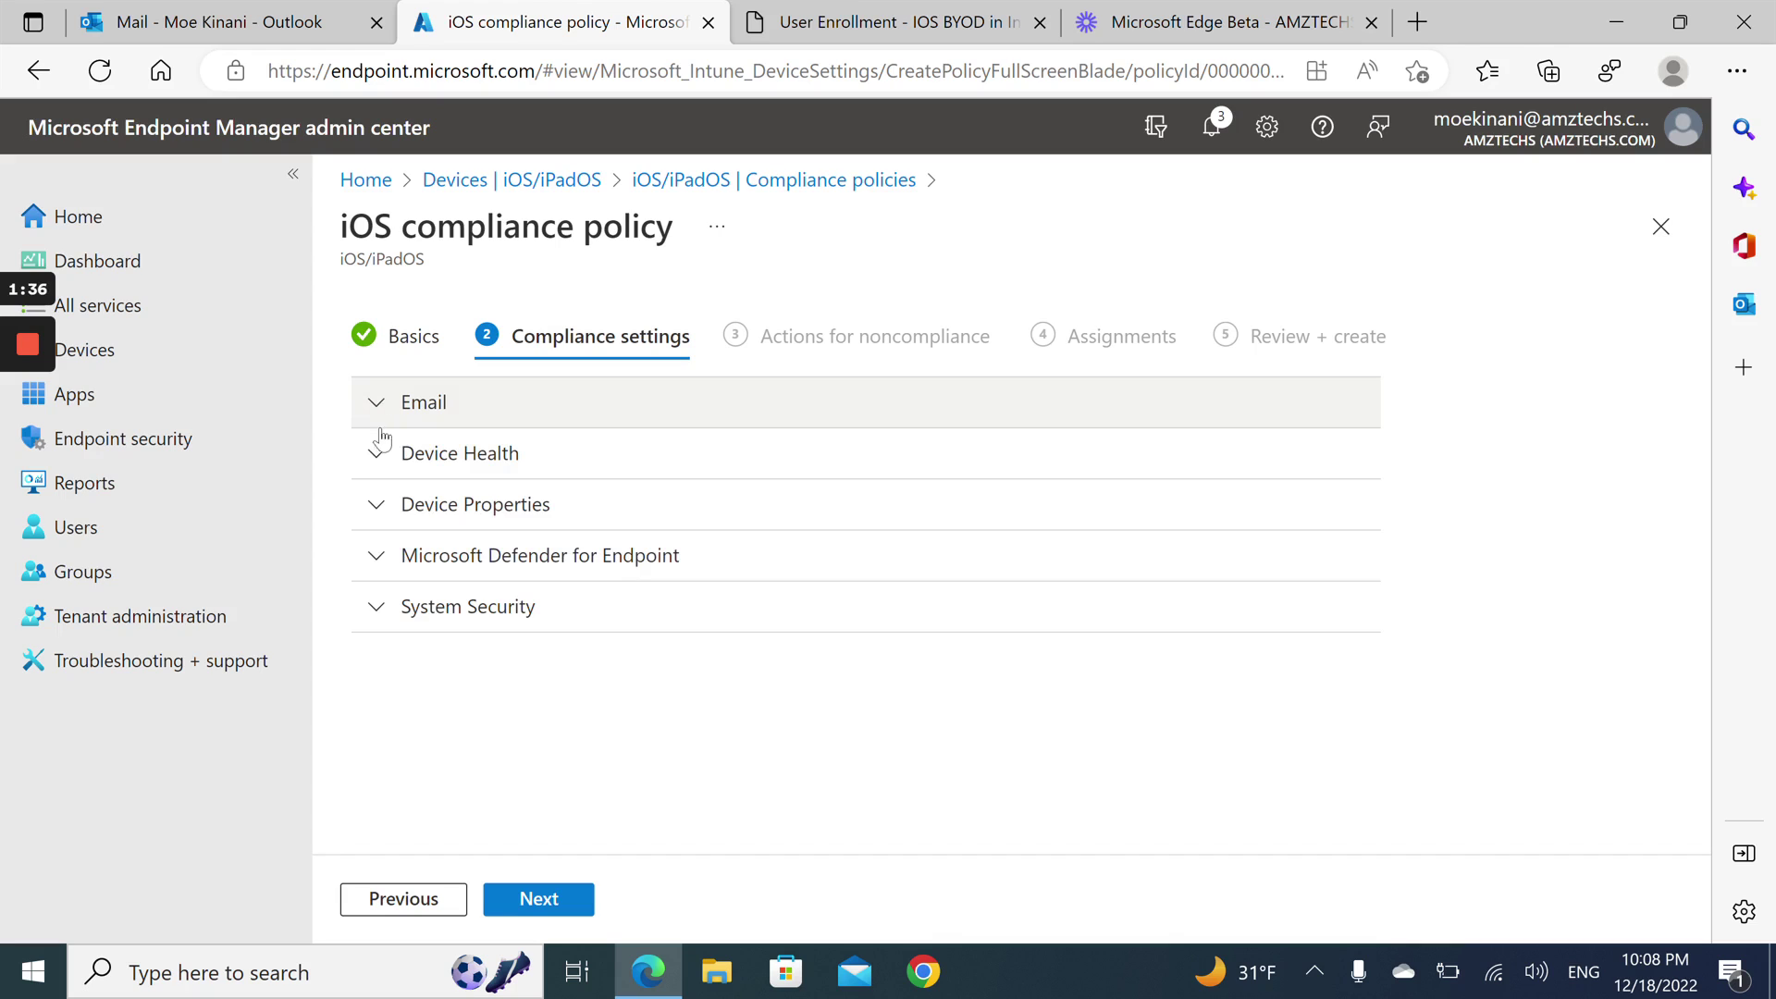
pyautogui.click(377, 453)
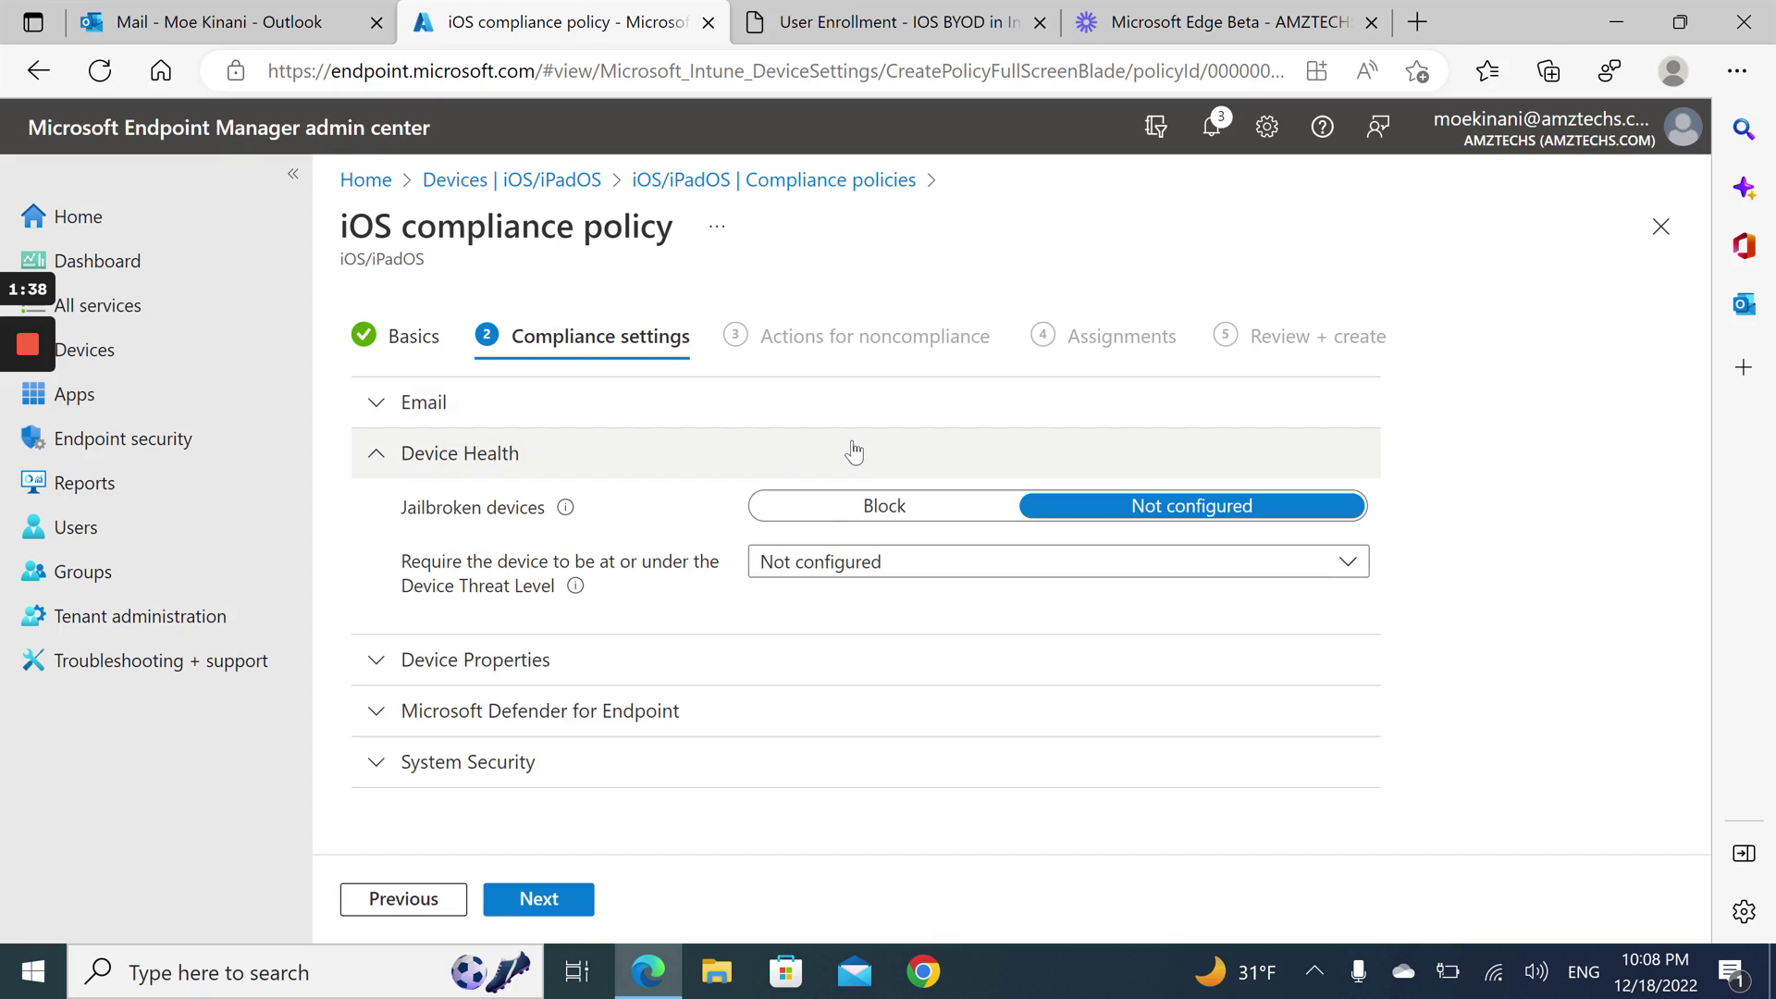
pyautogui.click(869, 505)
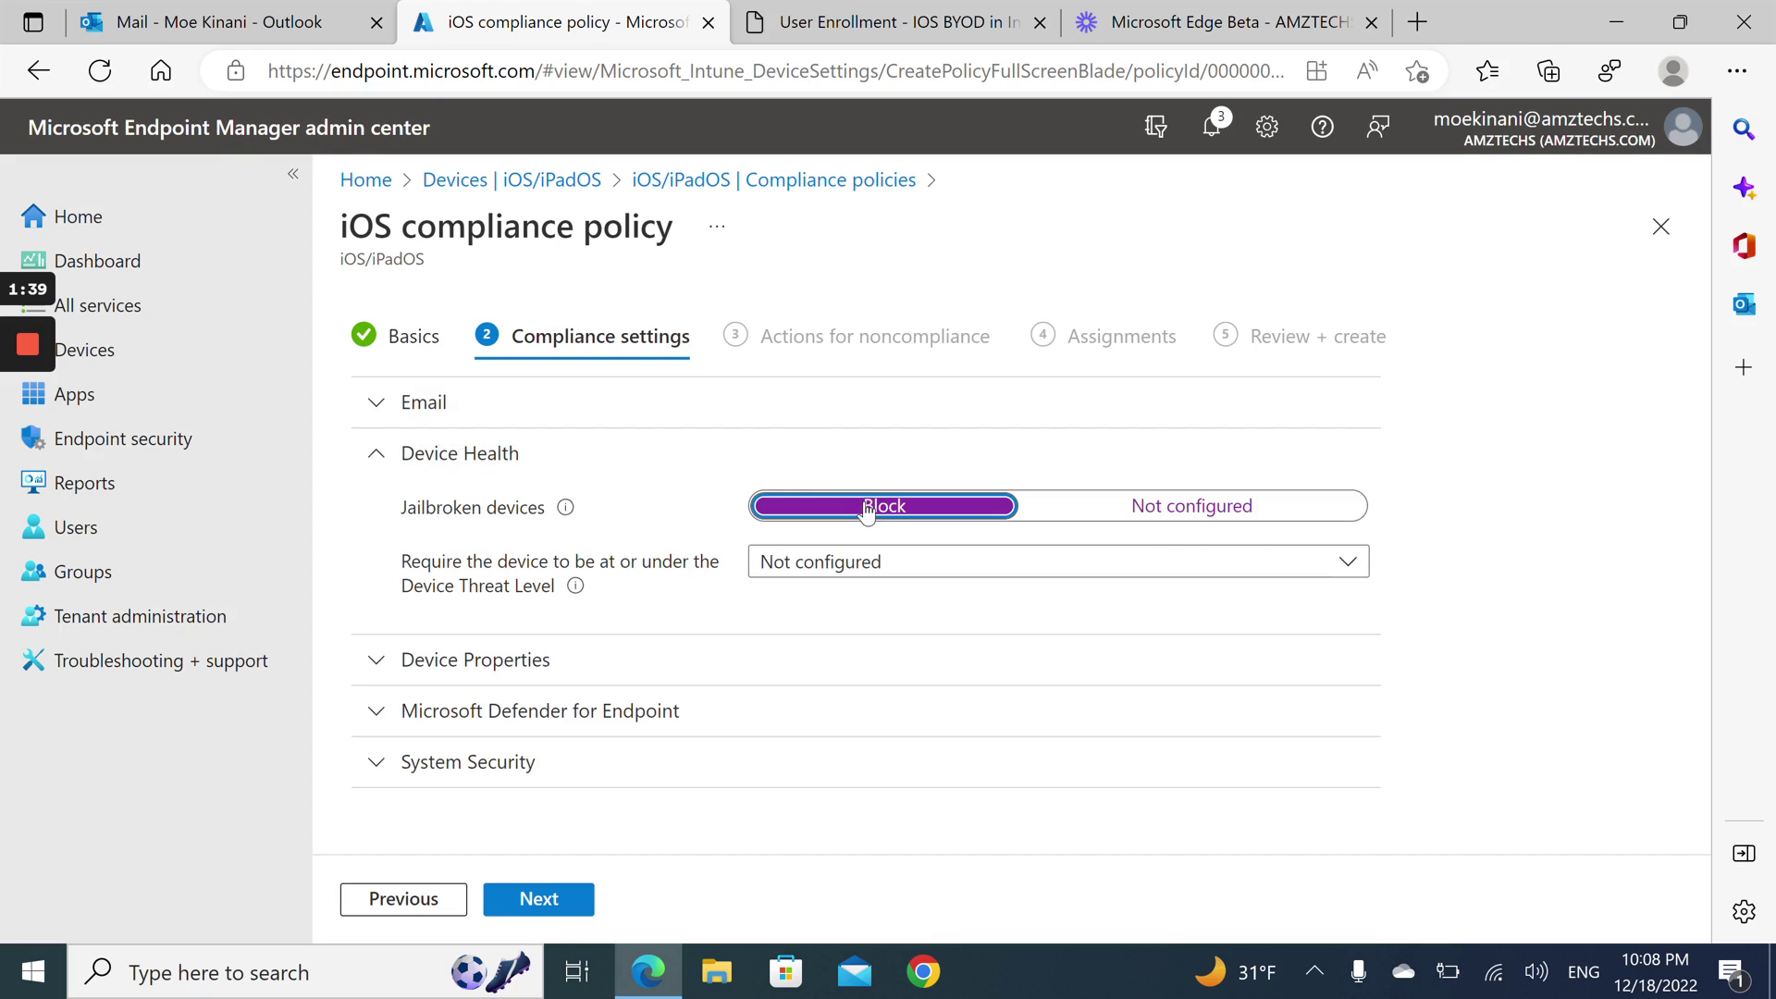
pyautogui.click(375, 454)
pyautogui.click(375, 454)
pyautogui.click(375, 454)
# - Set the Minimum OS version to 16.0 under Device Properties
pyautogui.click(407, 521)
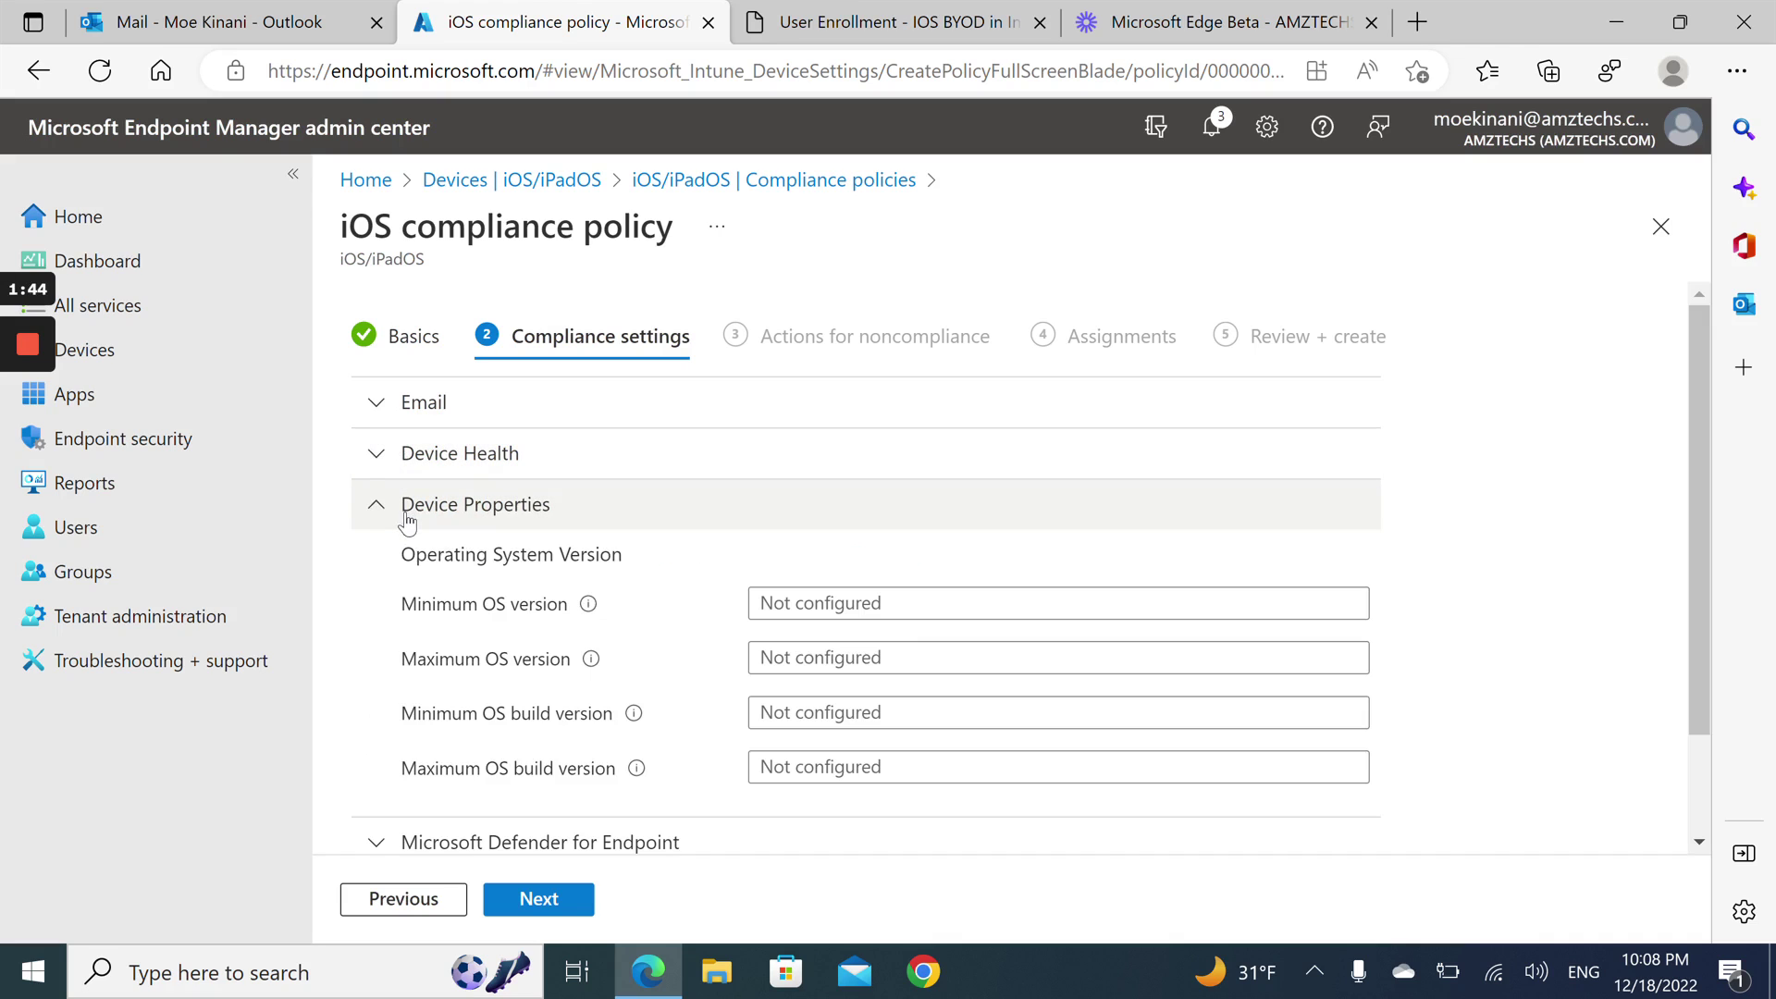
pyautogui.click(921, 603)
pyautogui.write('16')
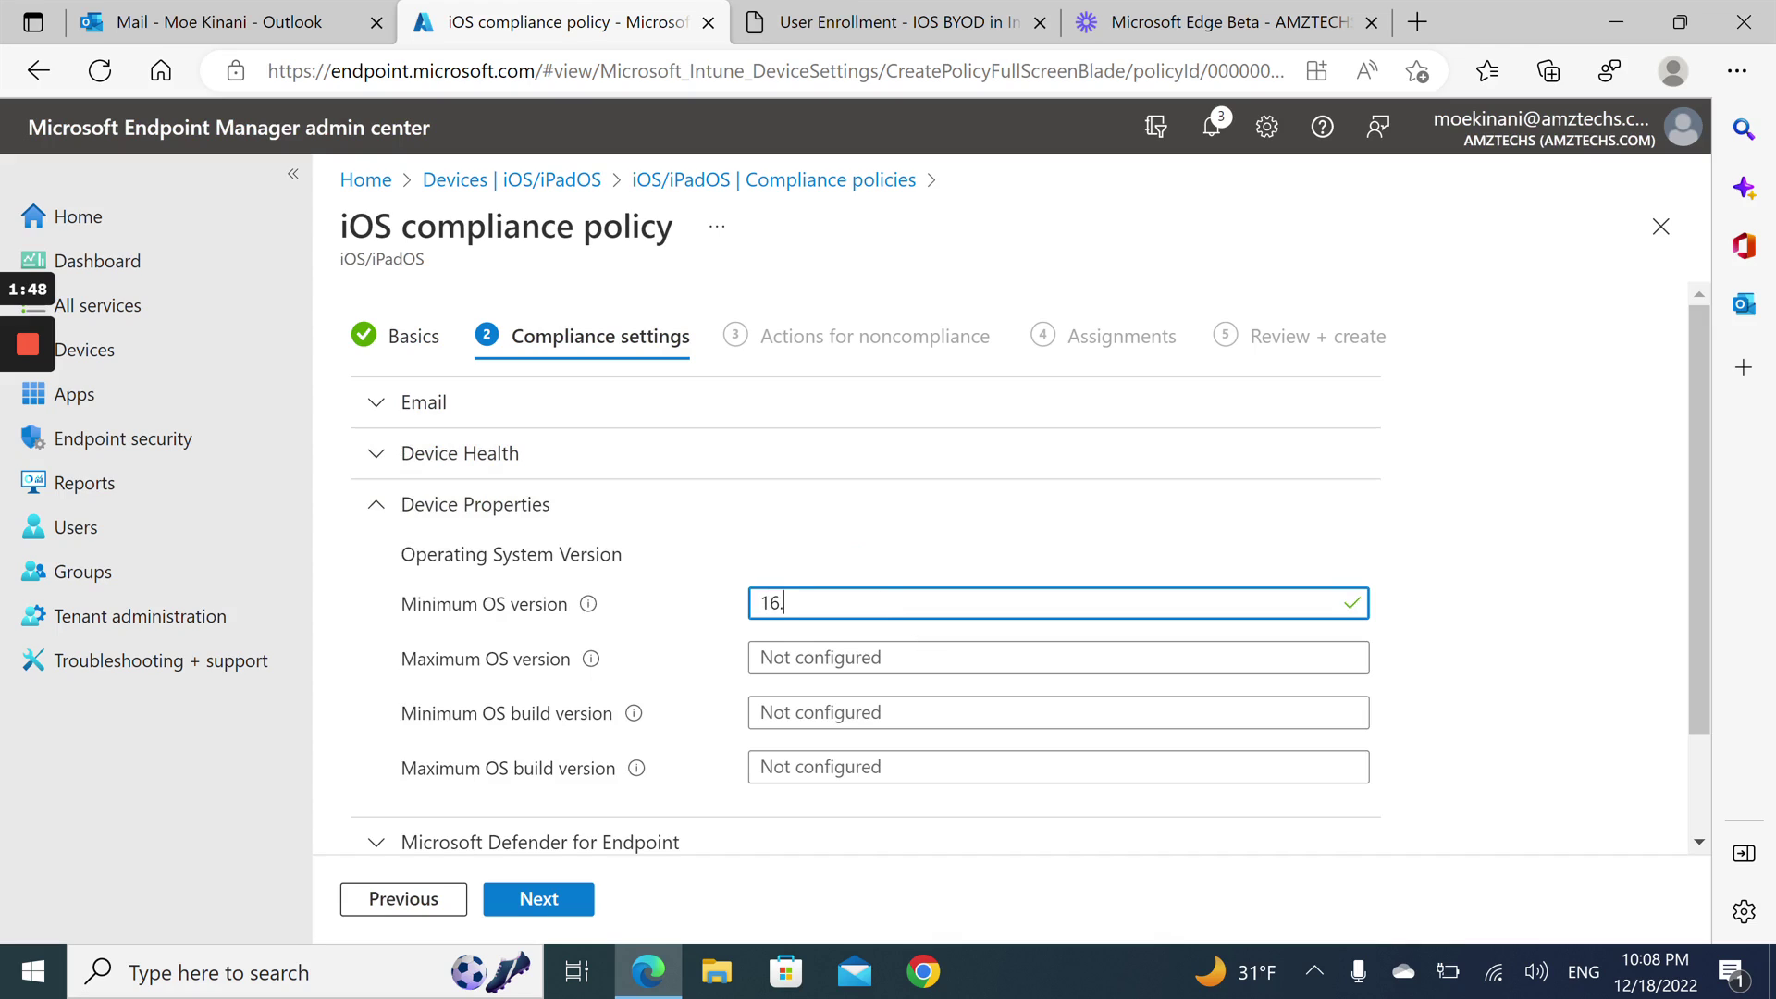
pyautogui.click(1003, 560)
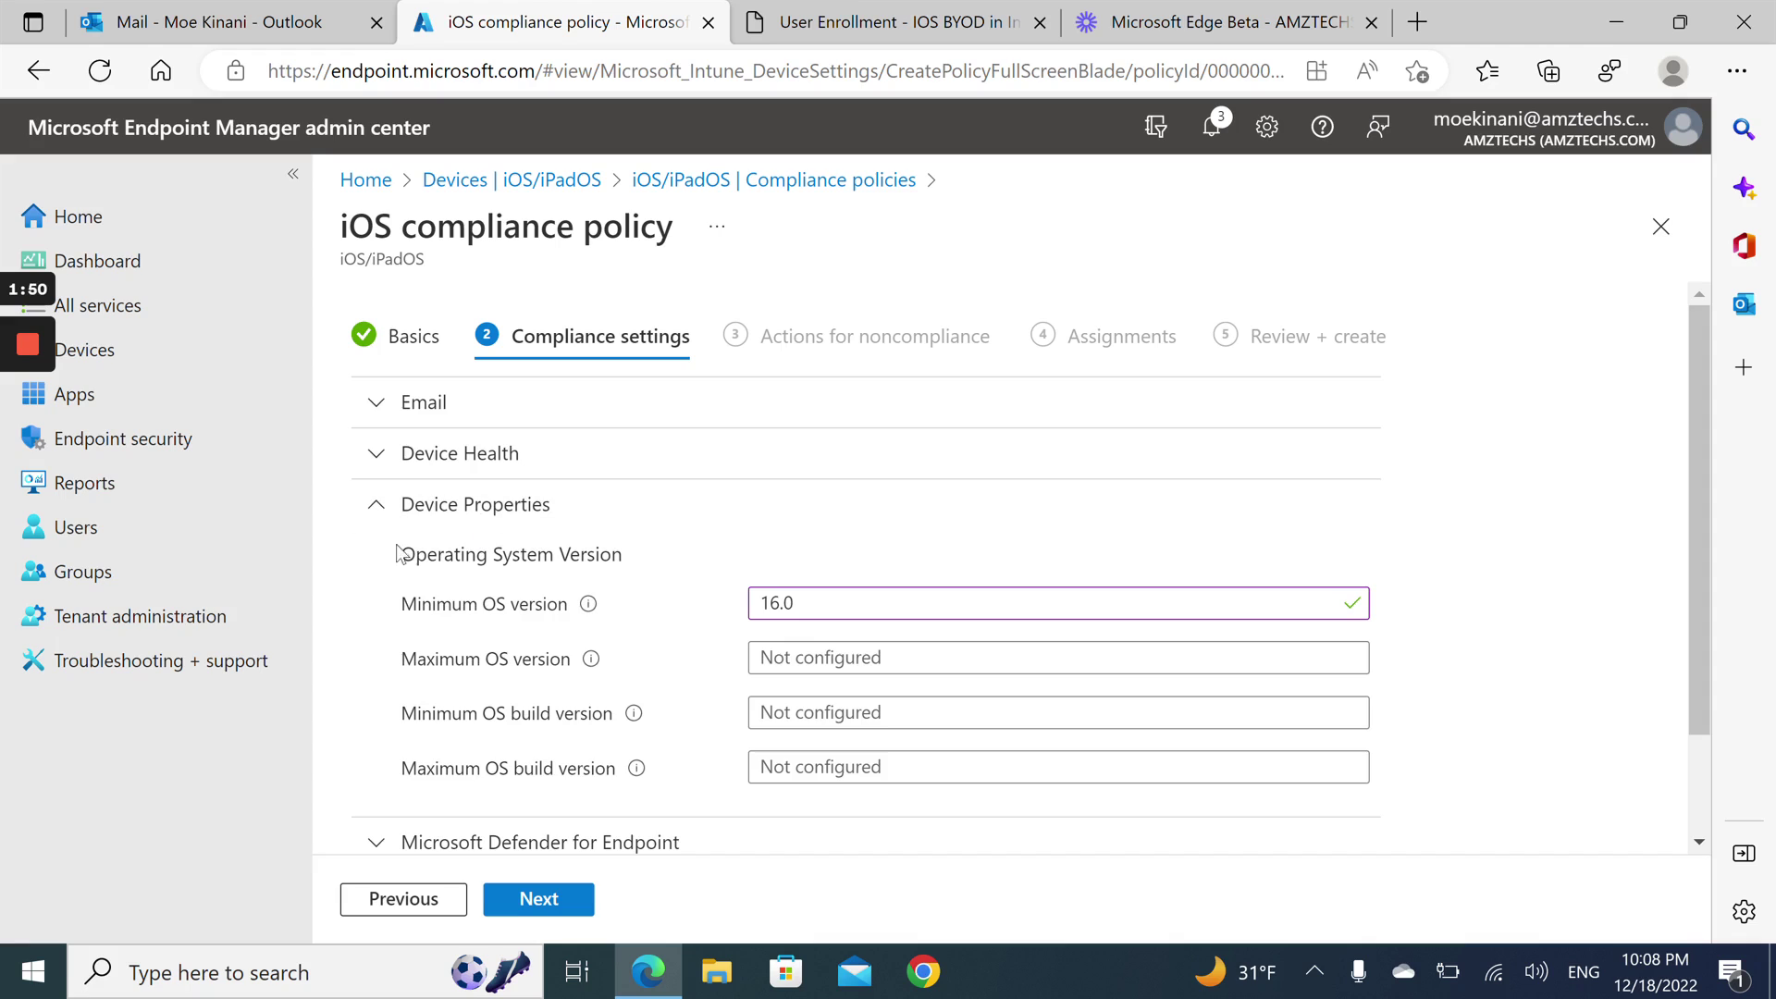
pyautogui.click(375, 504)
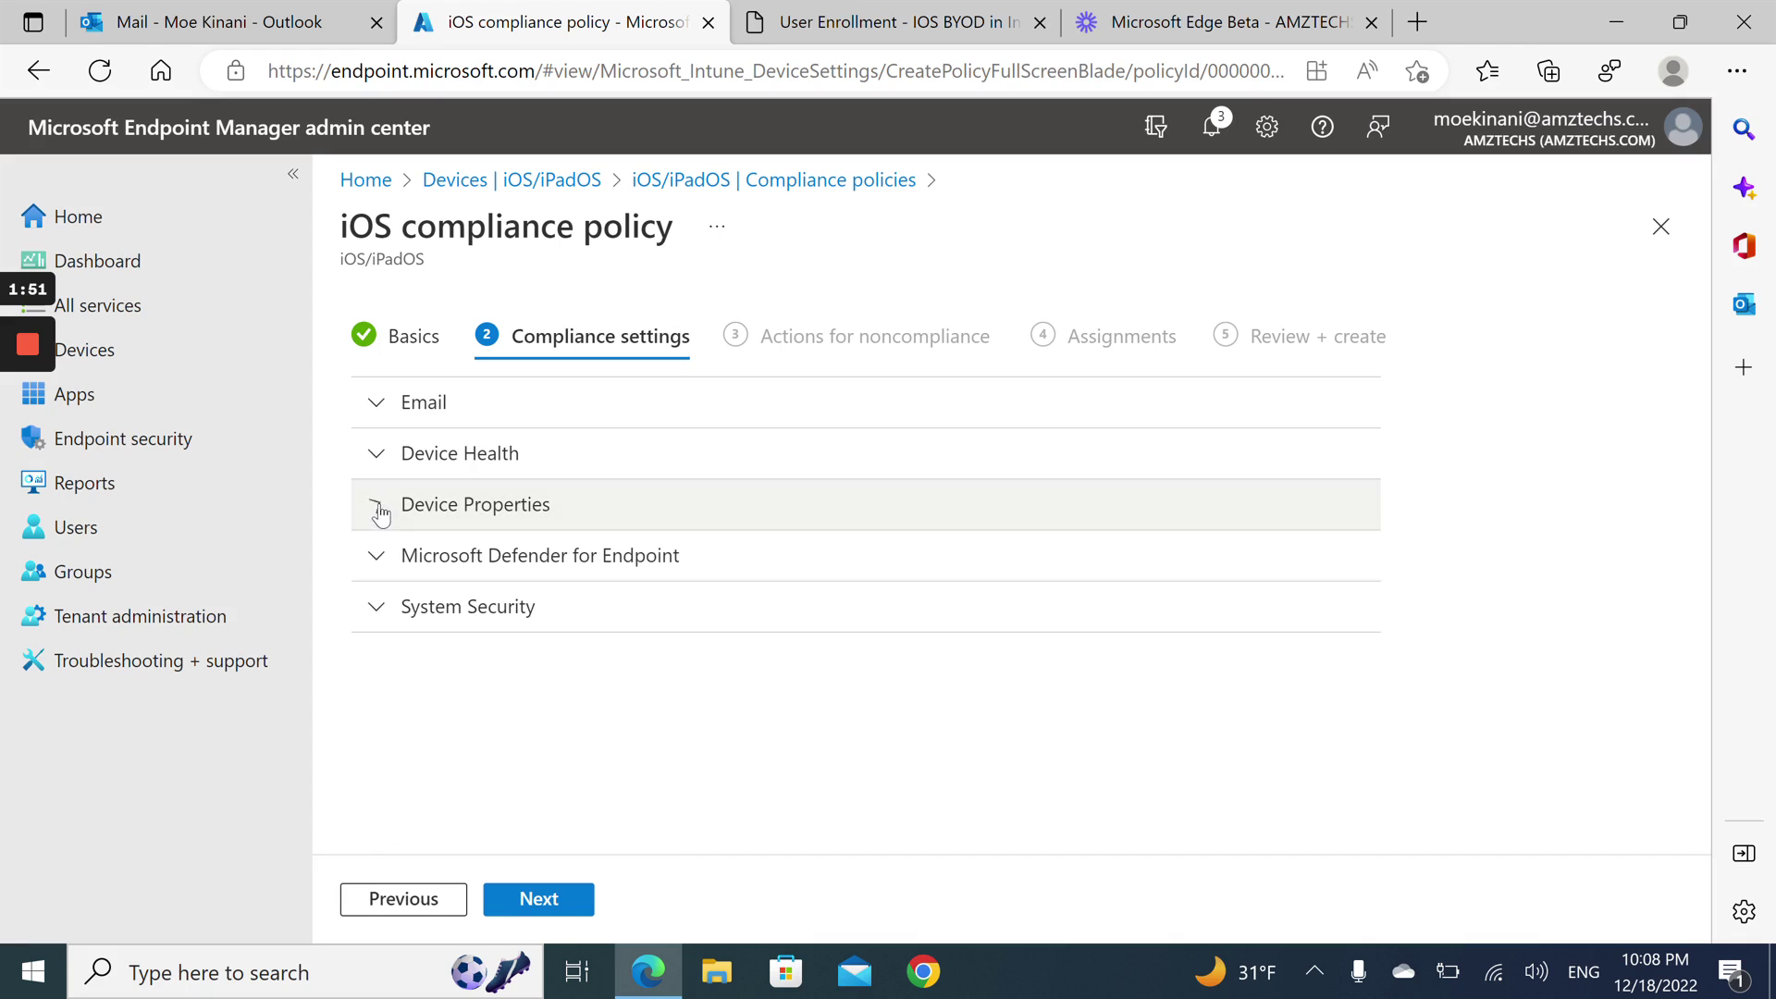
pyautogui.click(422, 564)
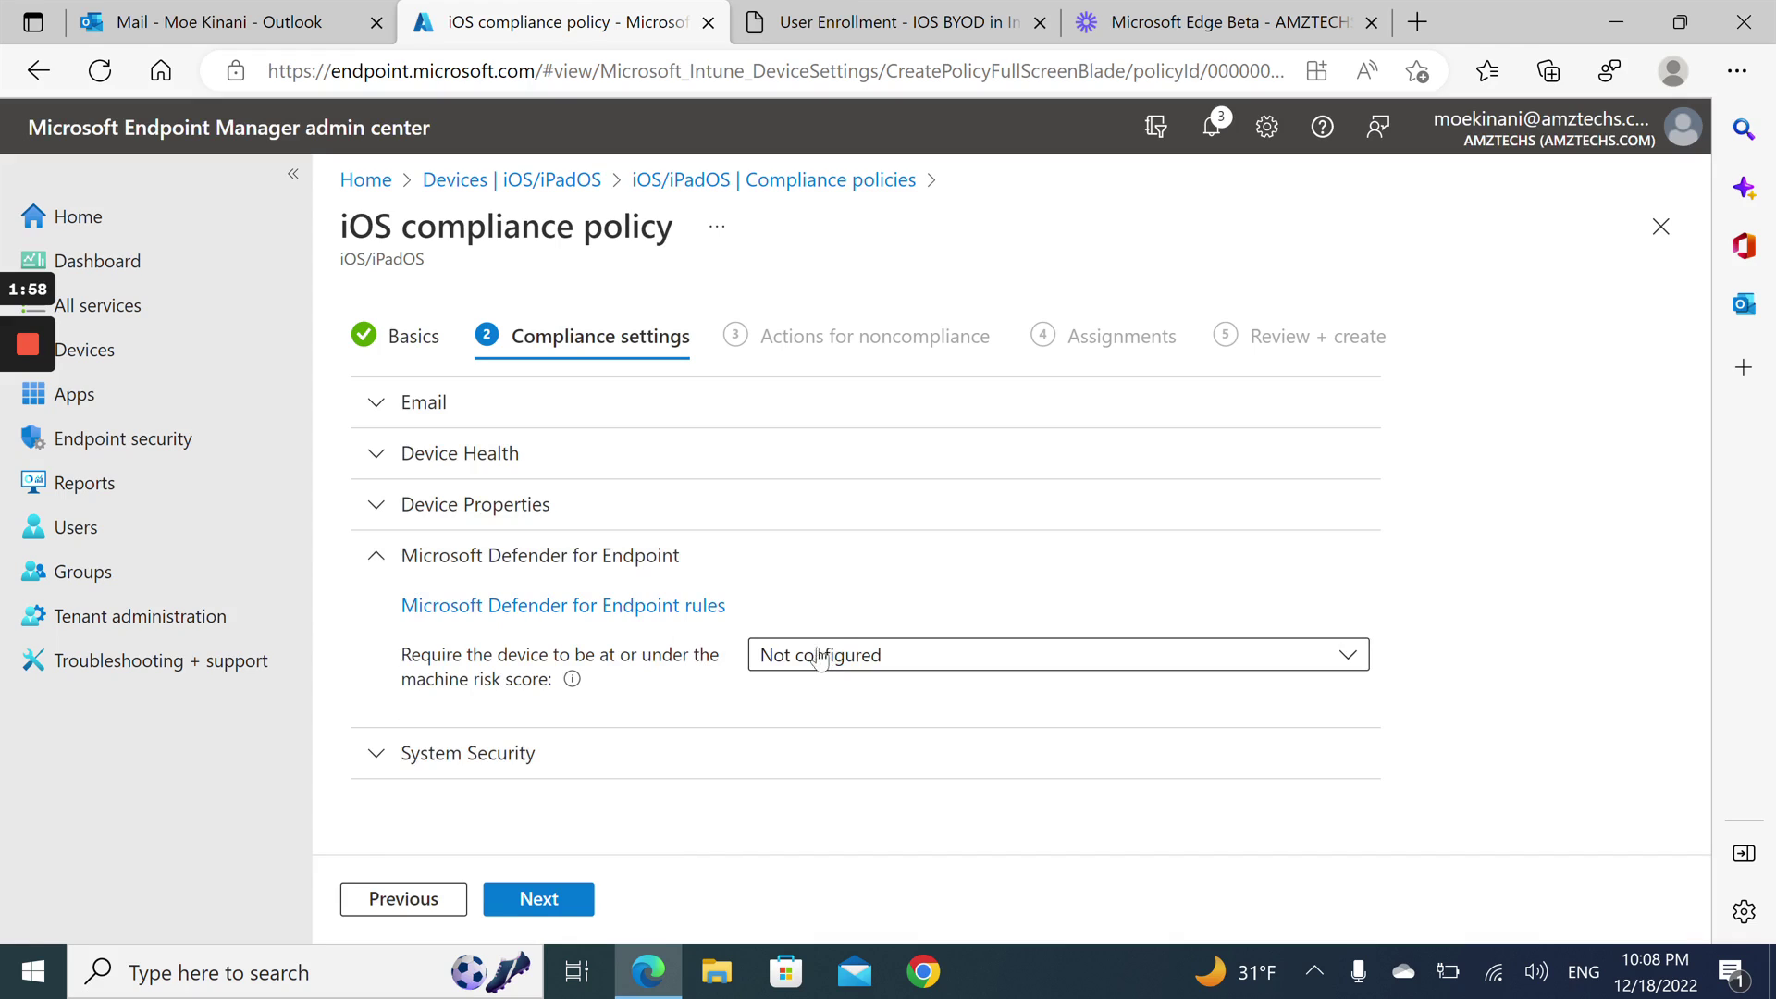
pyautogui.click(405, 560)
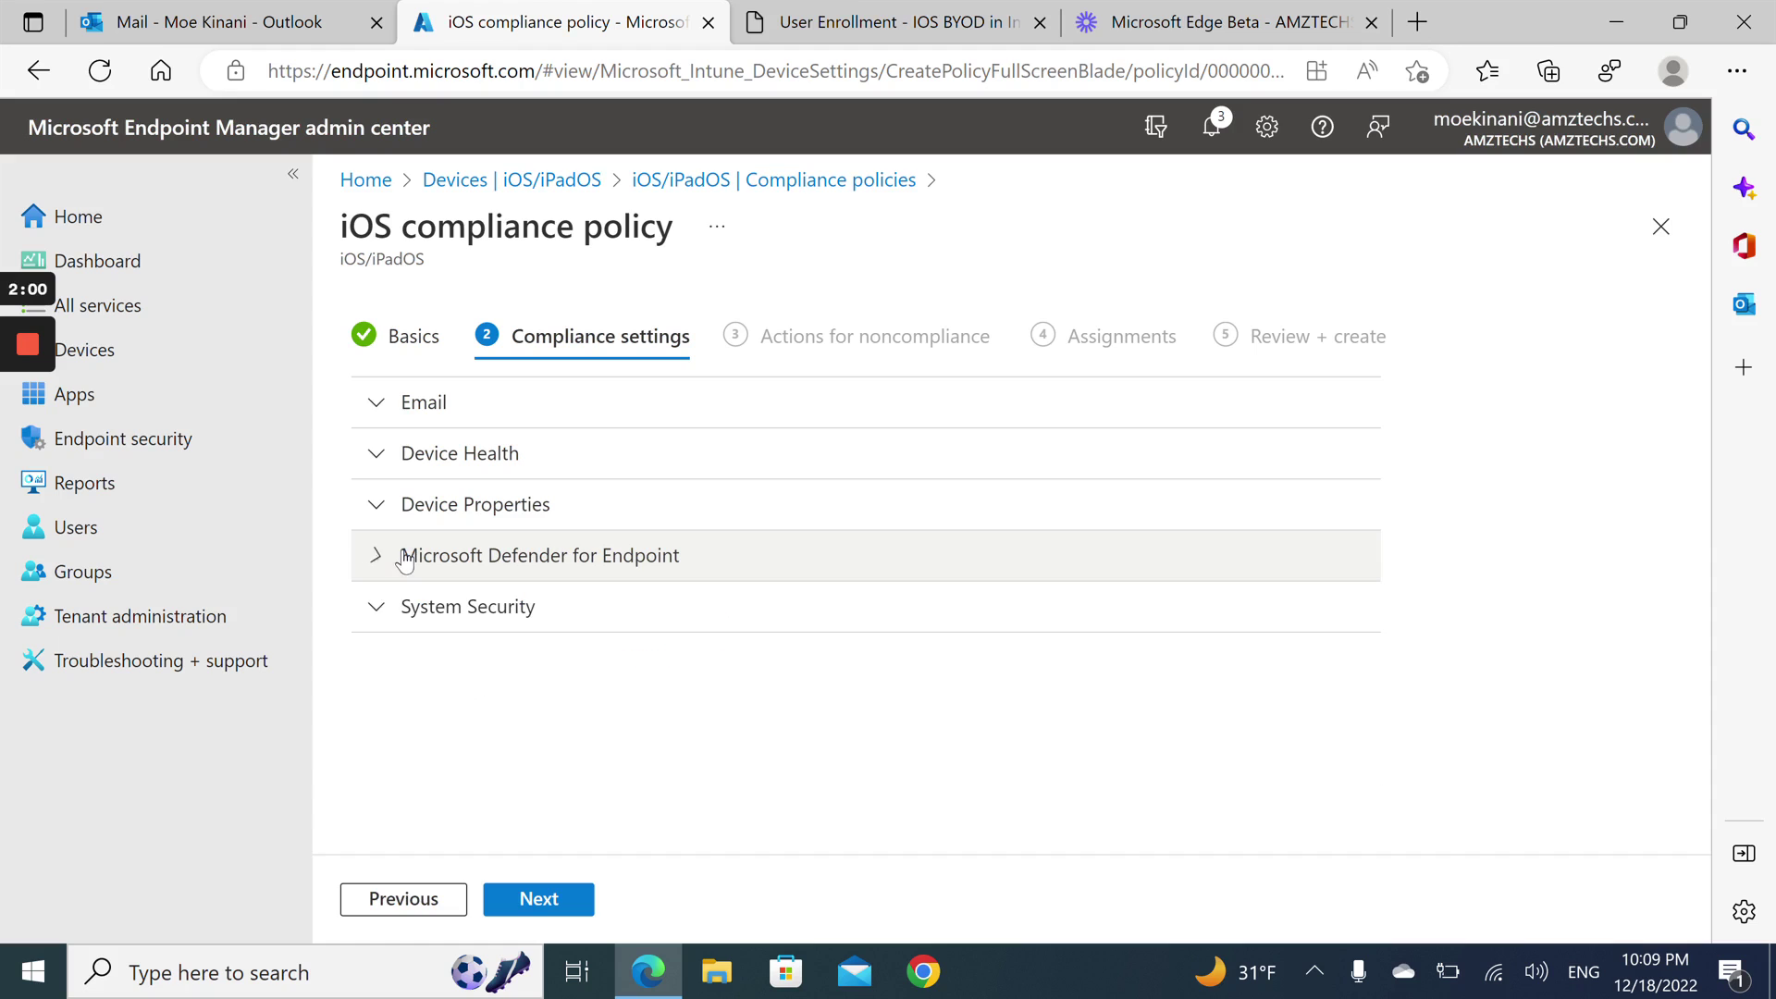
pyautogui.click(397, 620)
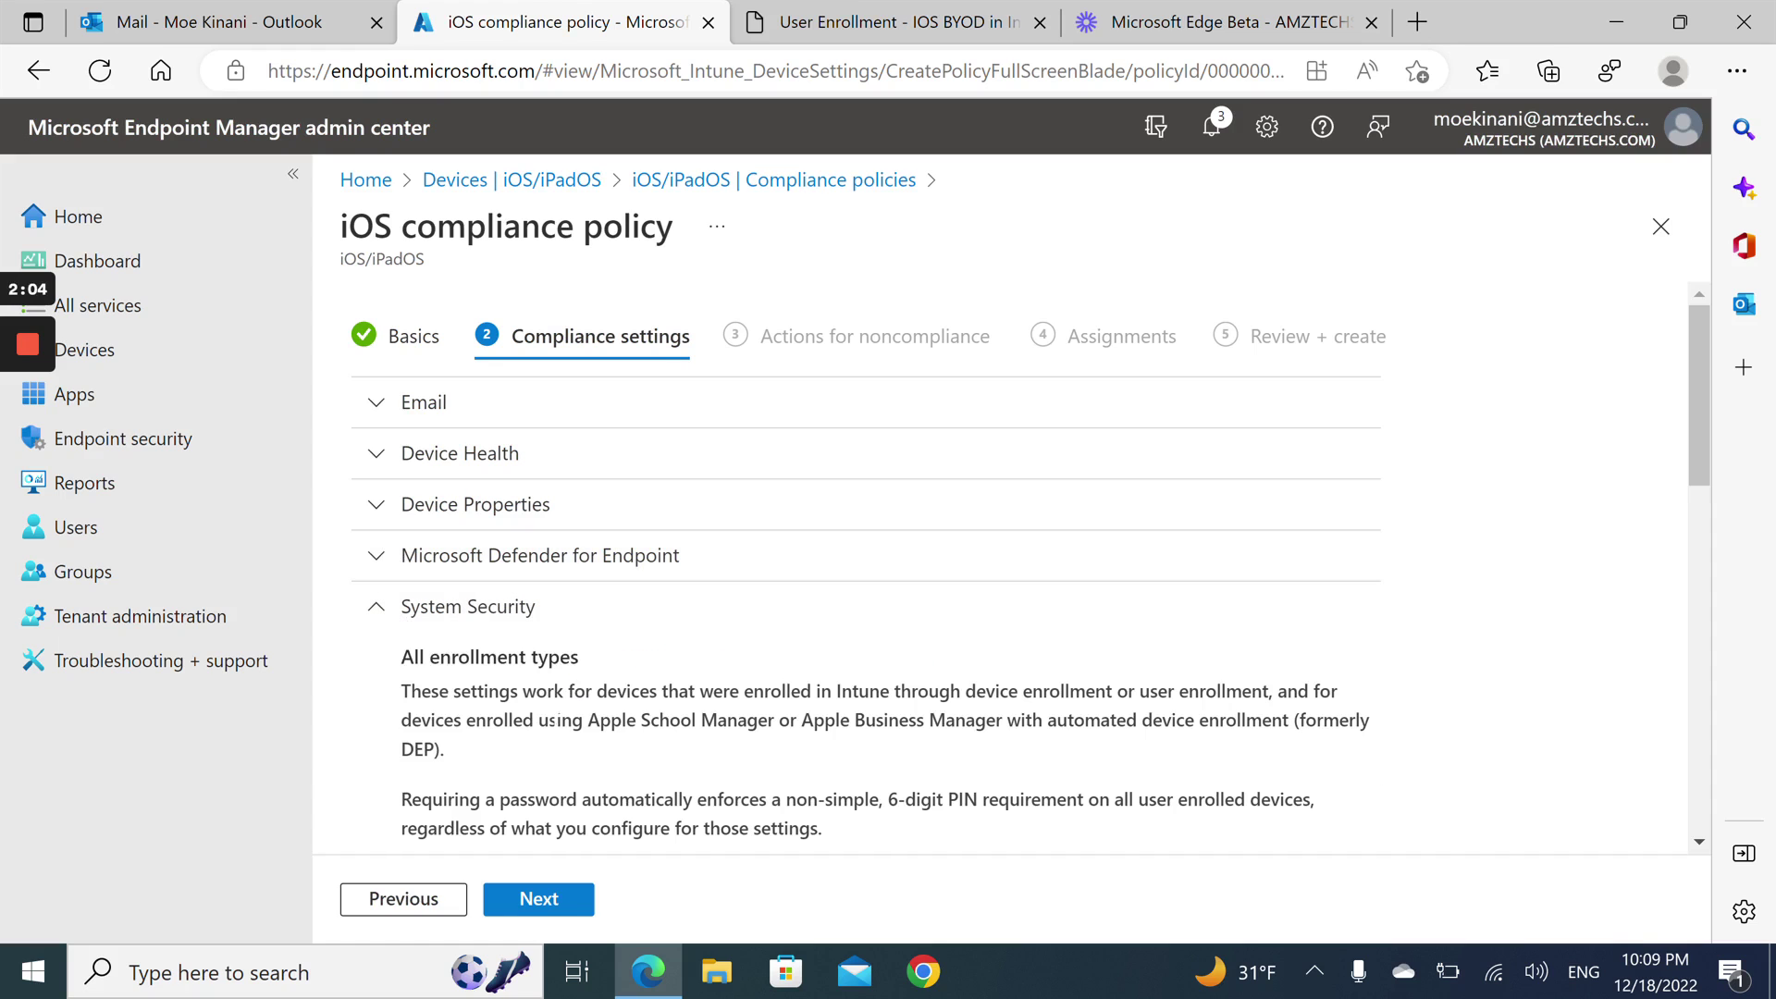
pyautogui.scroll(-2, 1031, 569)
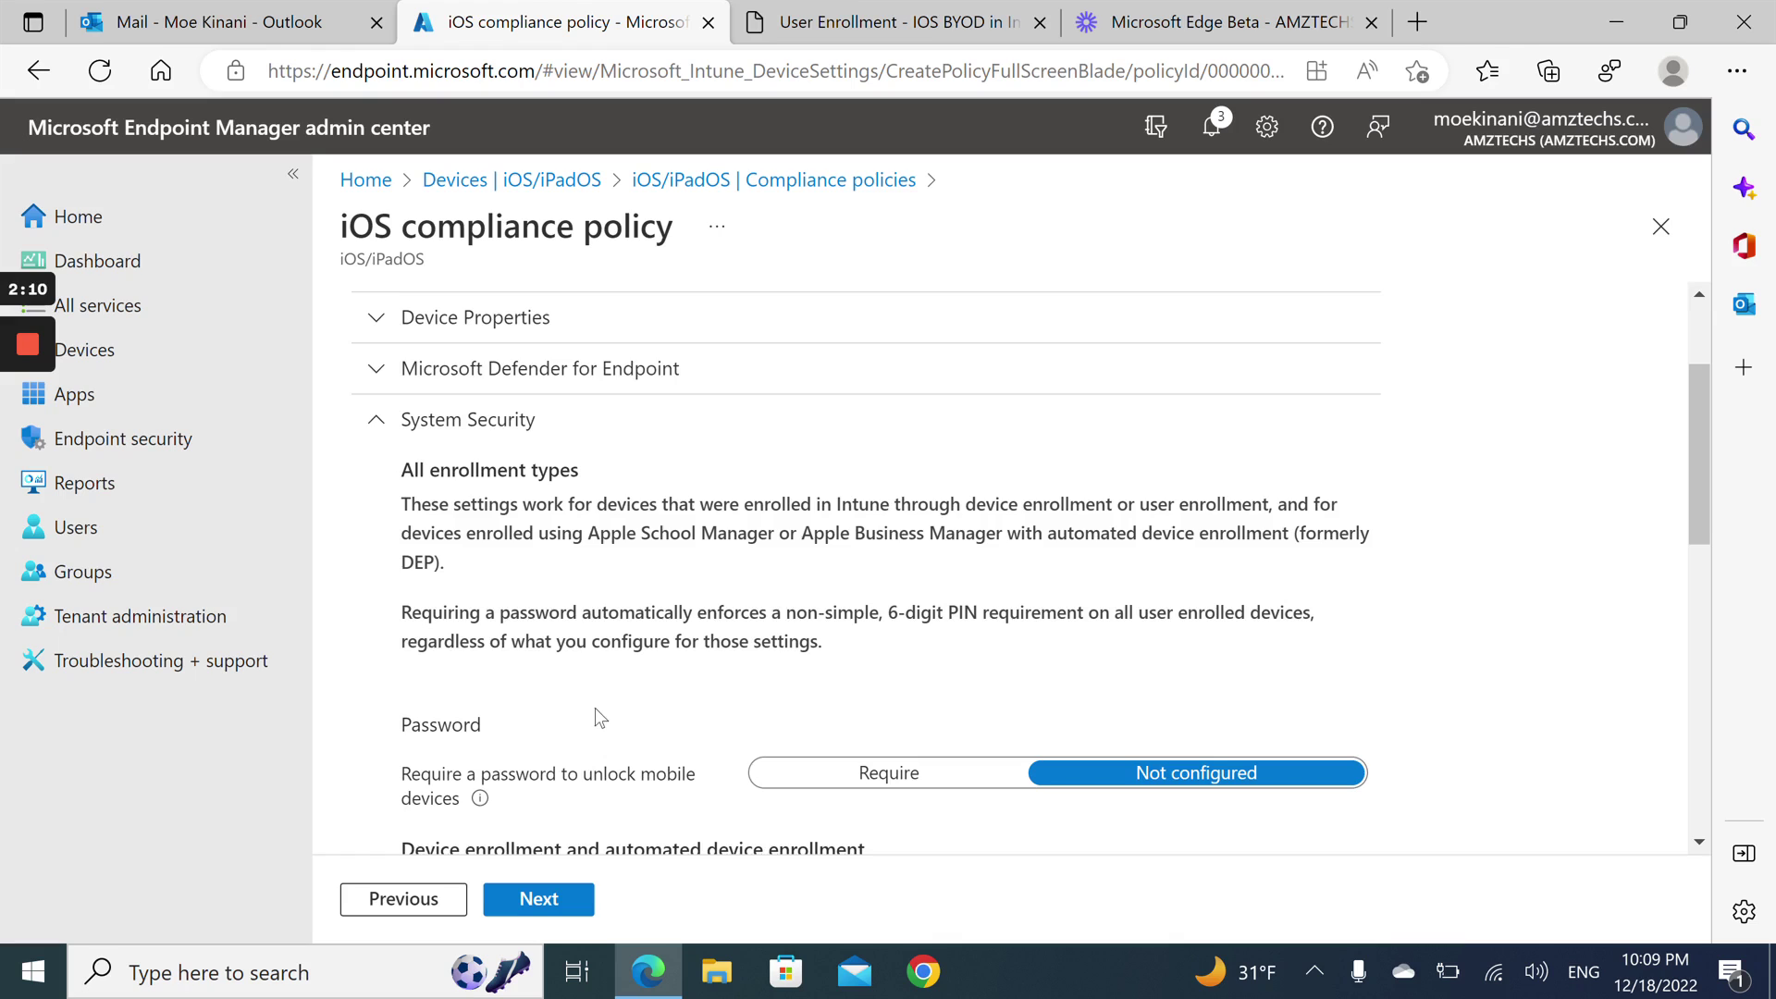
pyautogui.scroll(-1, 598, 721)
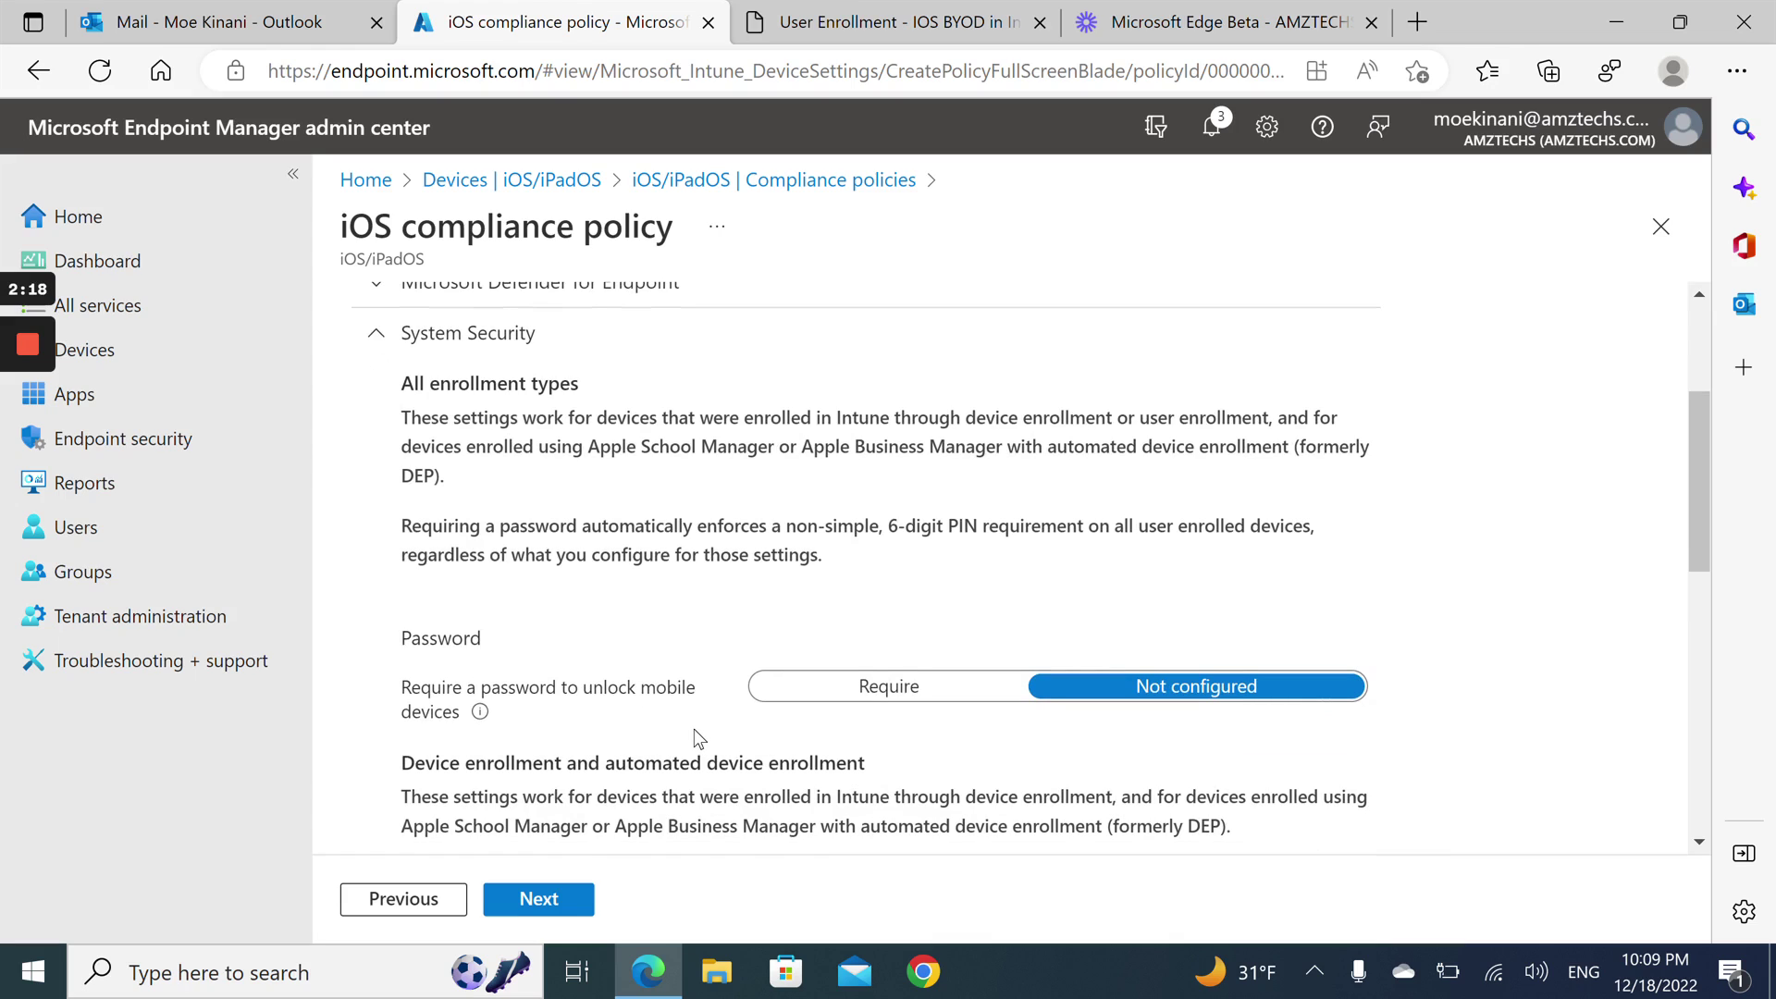
pyautogui.scroll(-5, 694, 731)
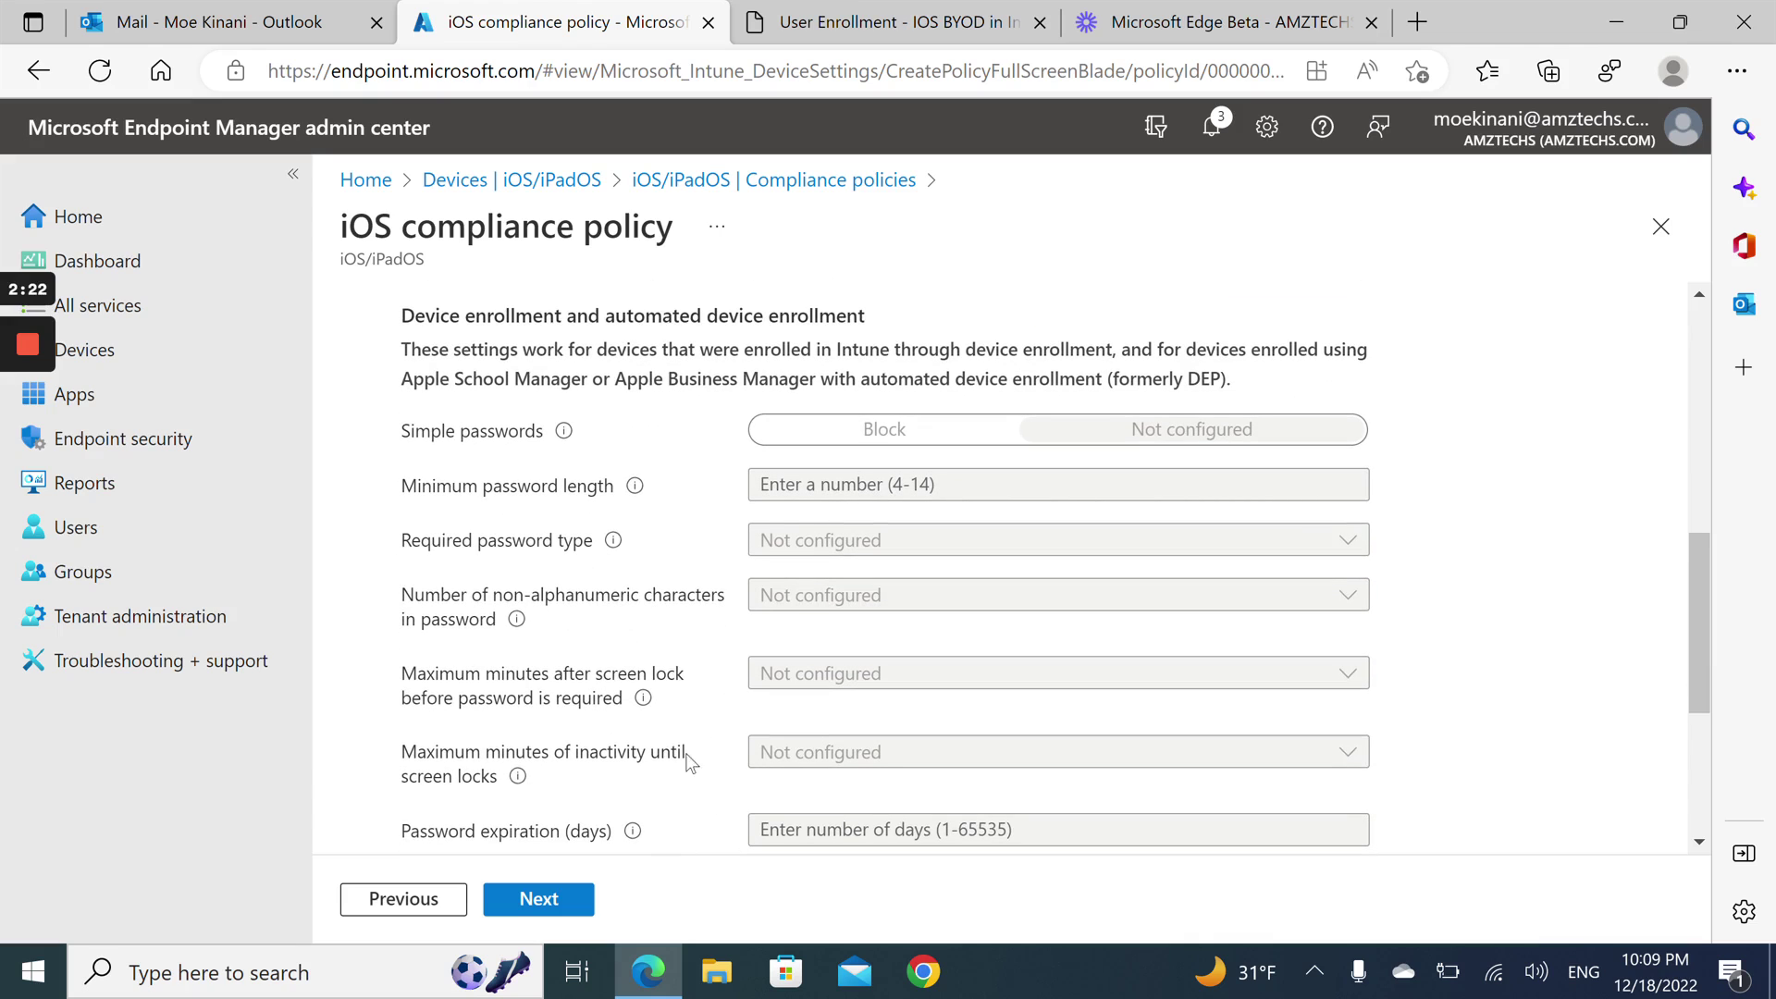
# - Assign the policy to All devices with the Personal IOS Devices include filter, then create it
pyautogui.click(568, 909)
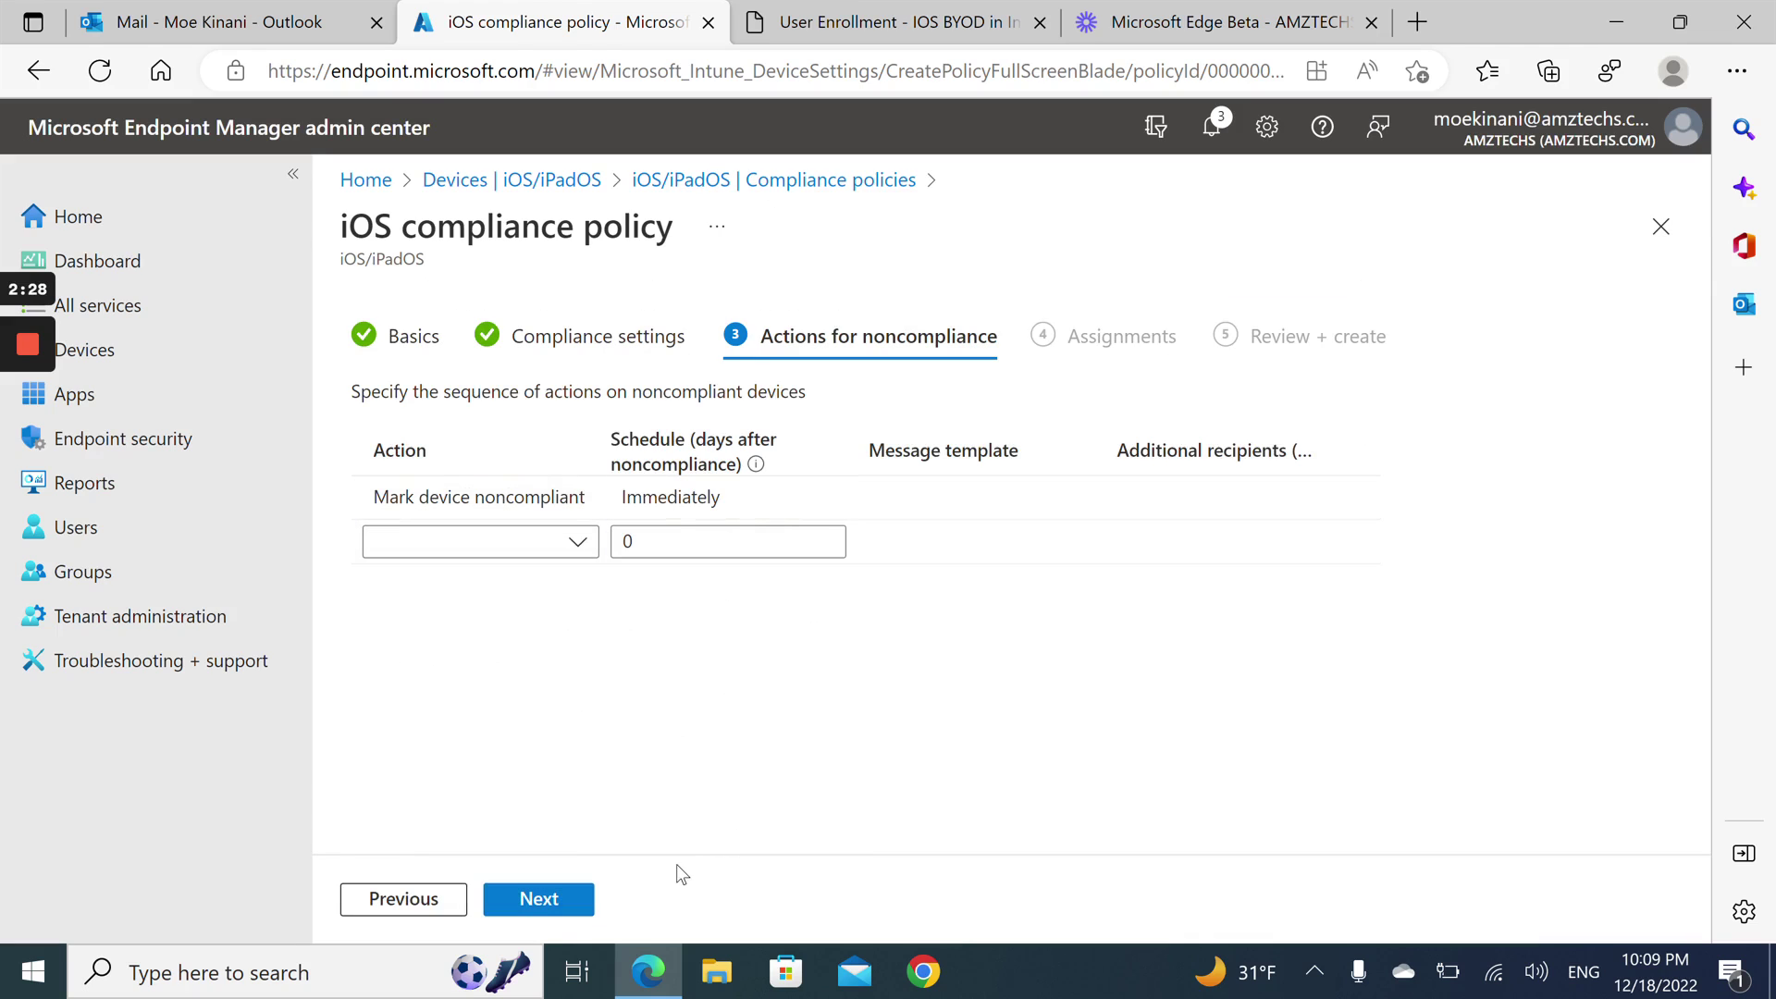
pyautogui.click(589, 904)
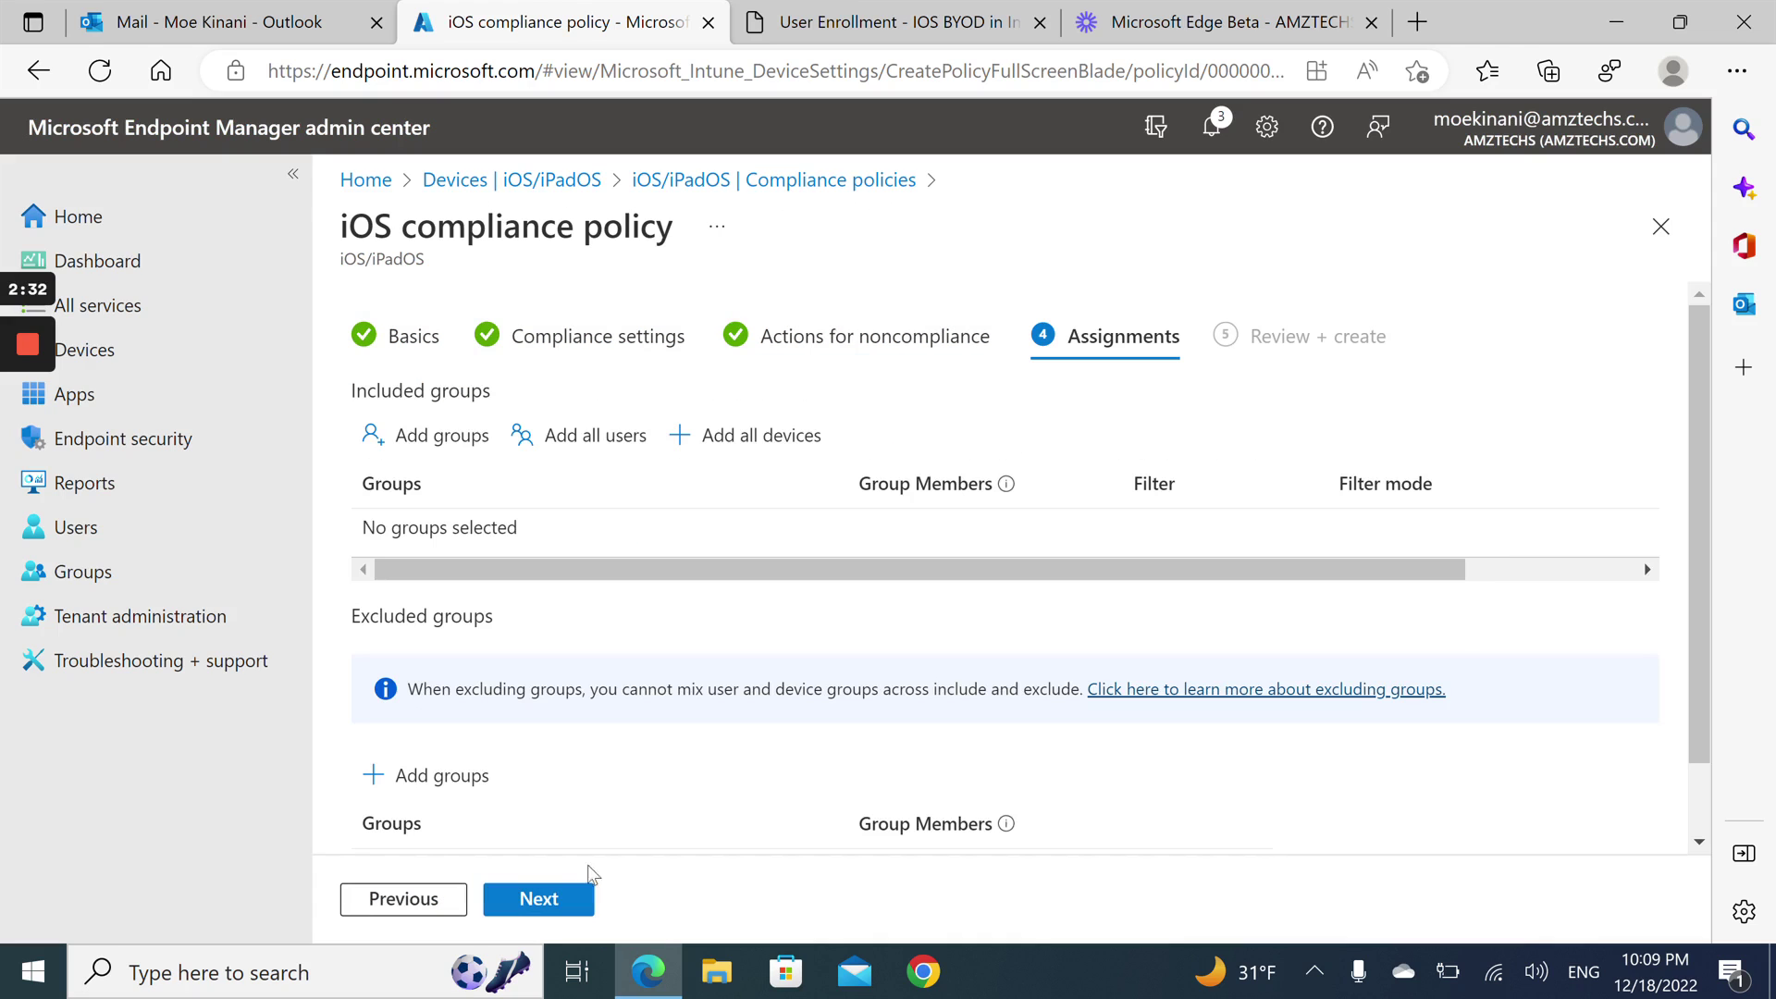
pyautogui.click(722, 444)
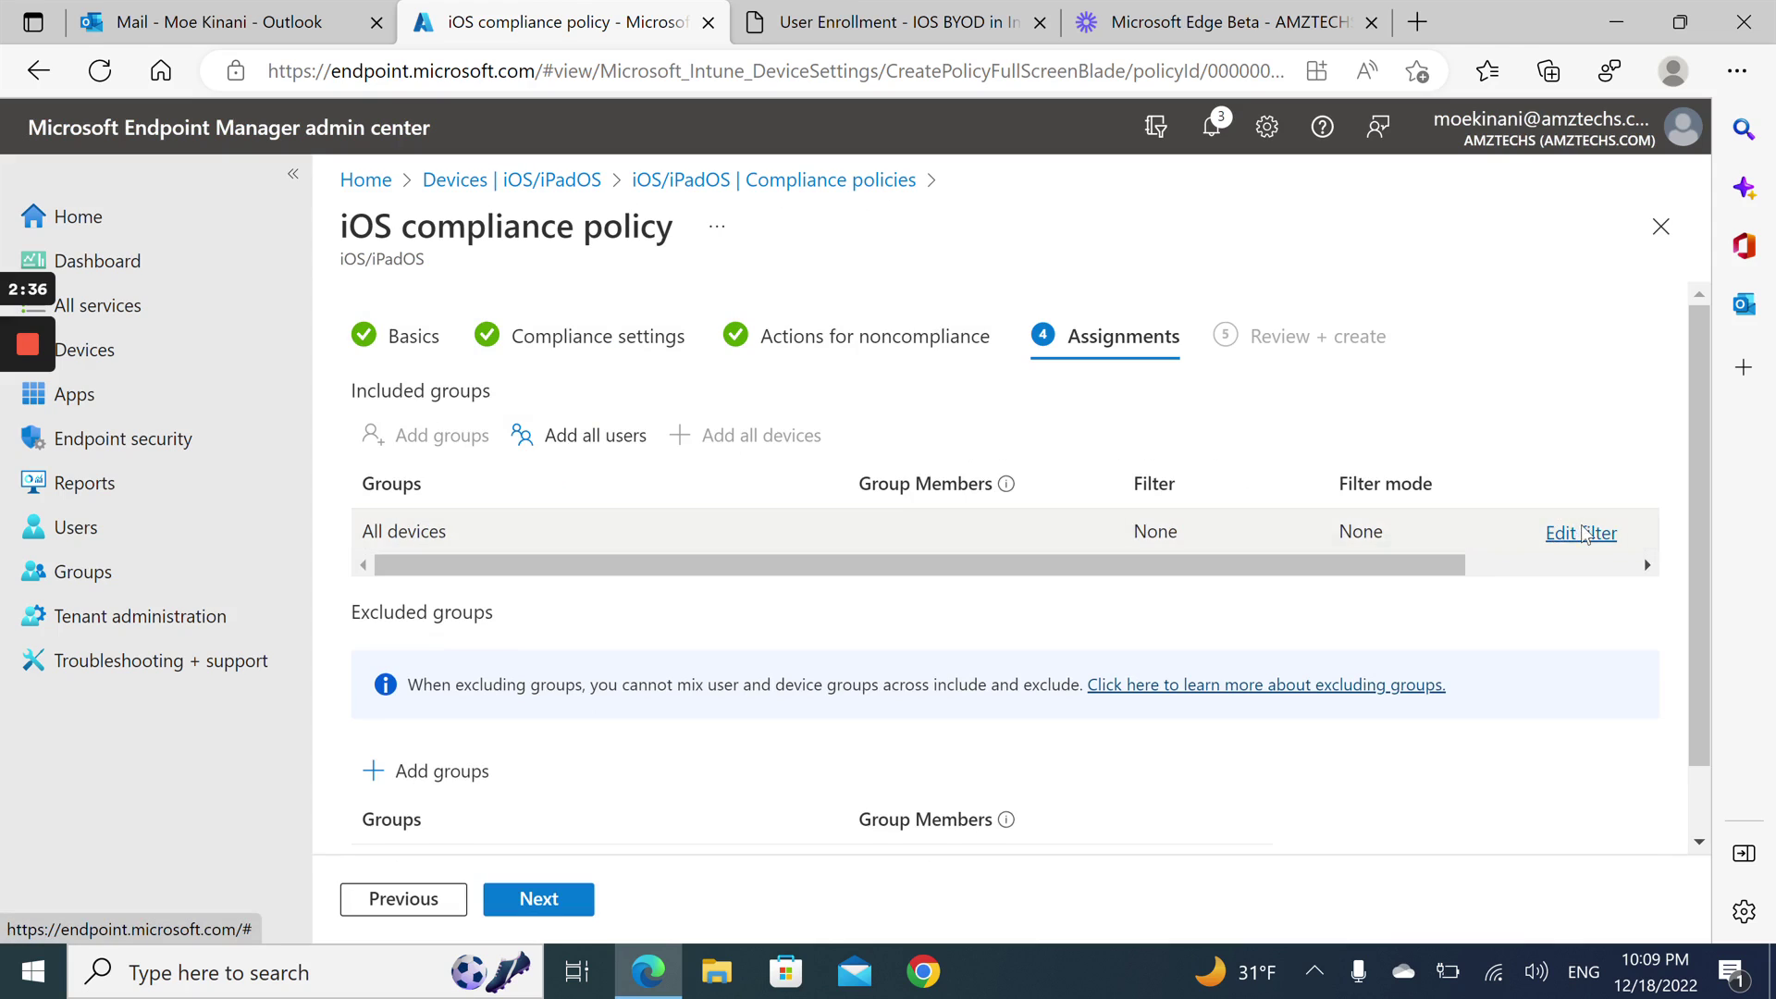
pyautogui.click(1556, 534)
pyautogui.click(1006, 463)
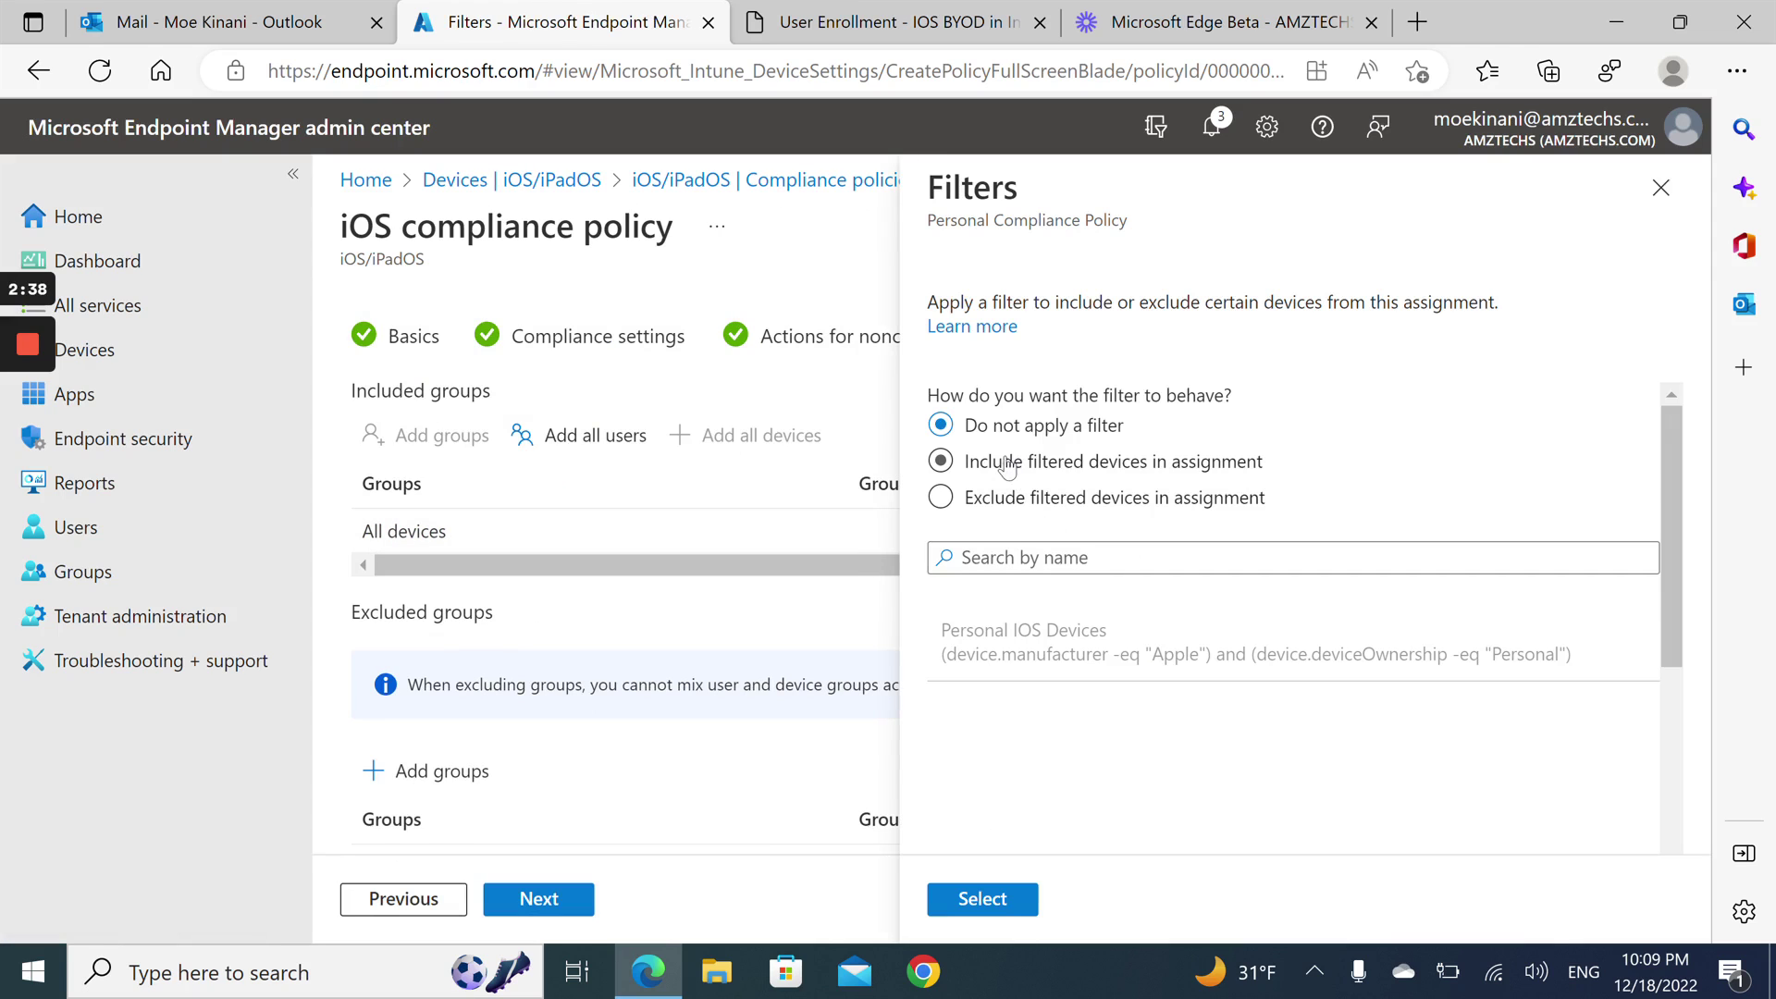
pyautogui.click(1336, 647)
pyautogui.click(997, 905)
pyautogui.click(573, 902)
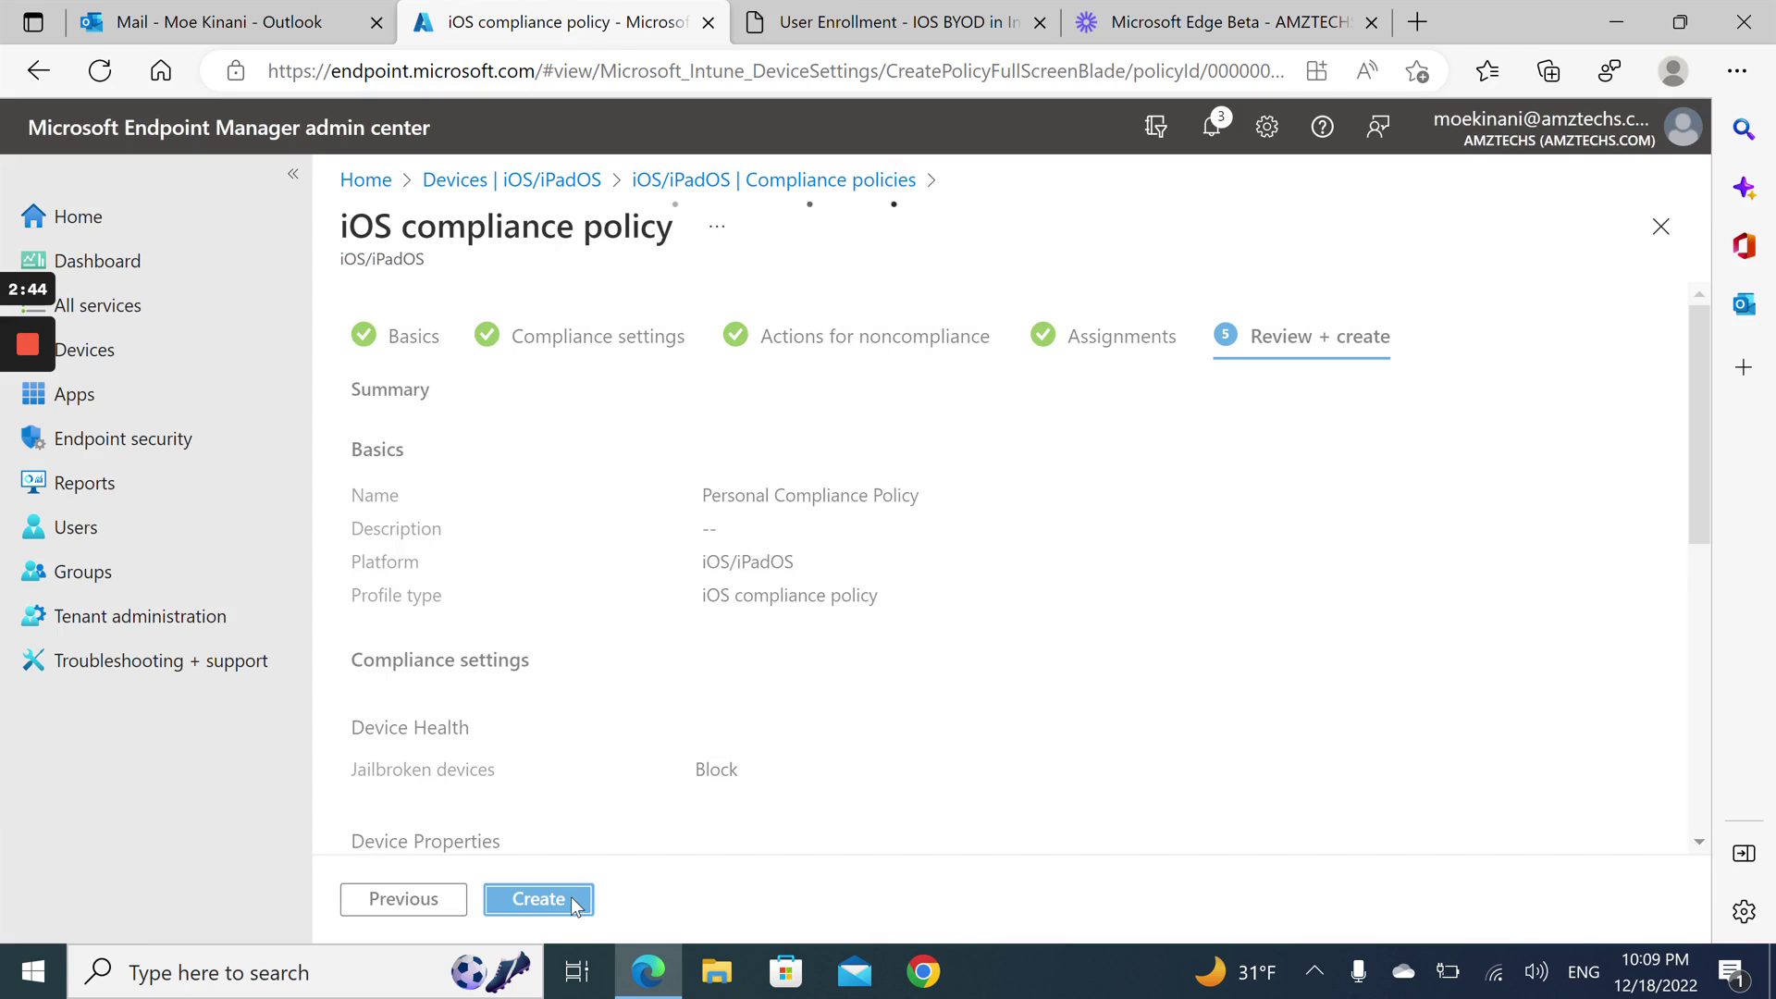
pyautogui.click(570, 896)
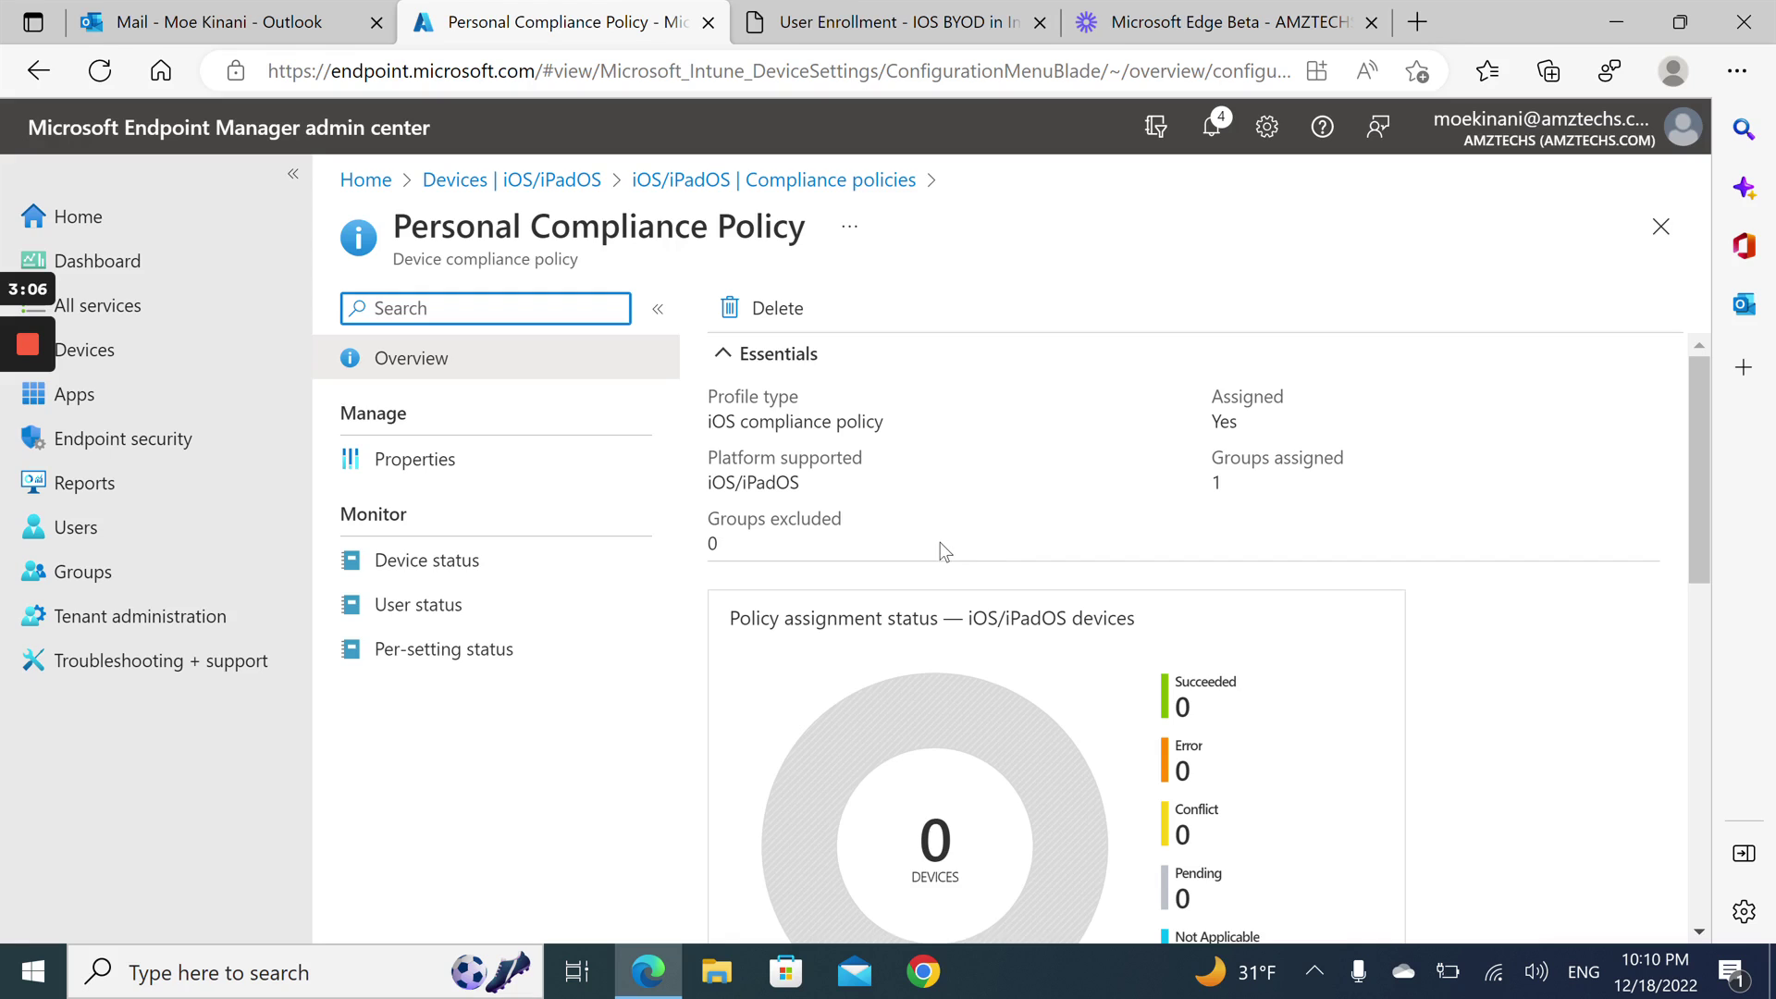
# - Open Endpoint security > Conditional access
pyautogui.moveTo(33, 429)
pyautogui.click(139, 441)
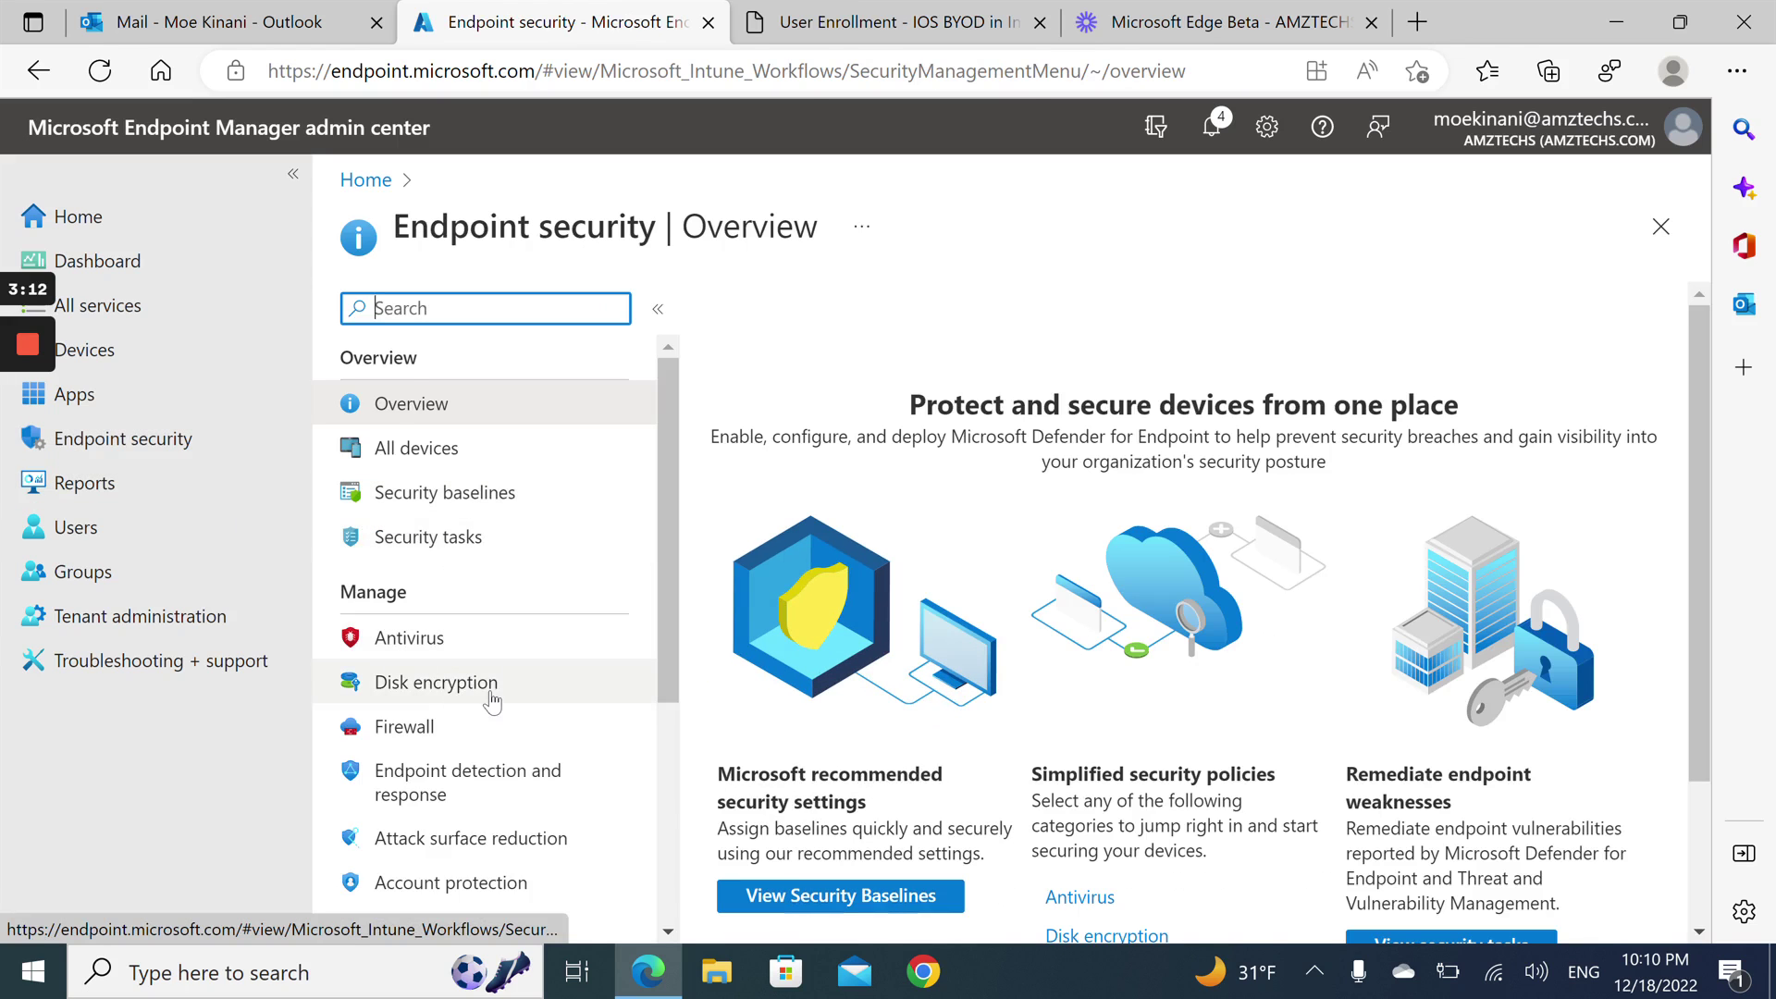
pyautogui.scroll(-5, 492, 703)
pyautogui.scroll(1, 484, 607)
pyautogui.click(484, 586)
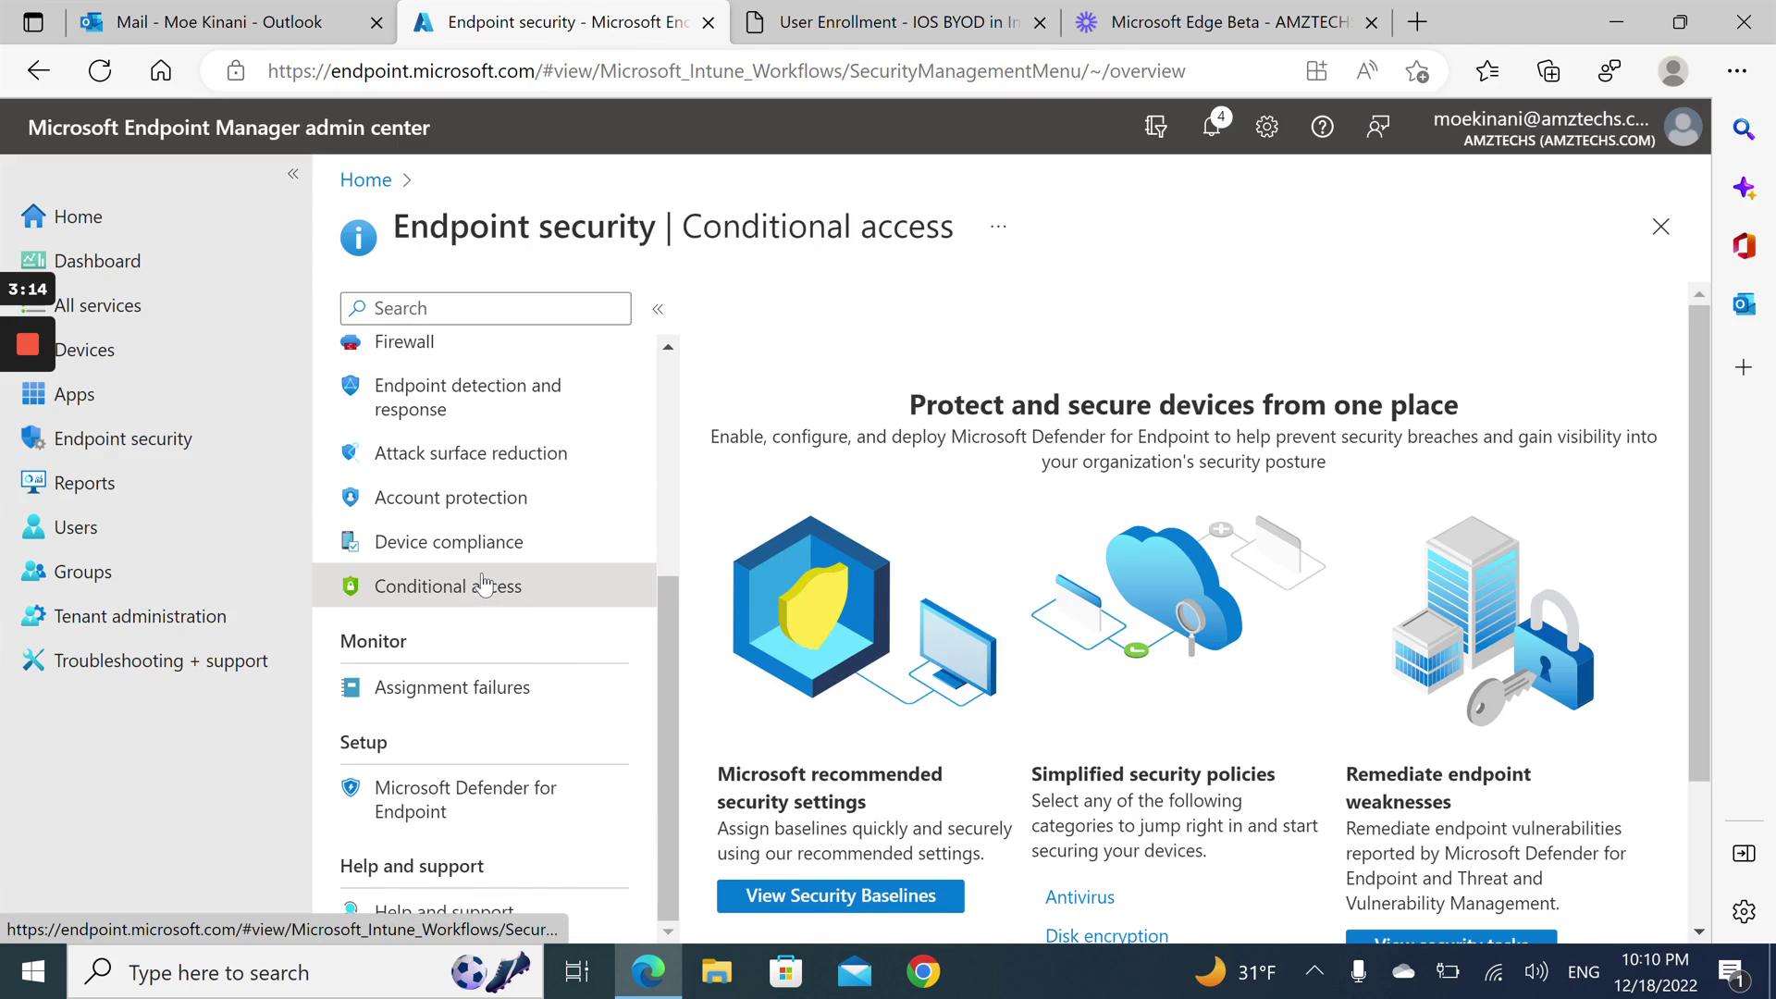